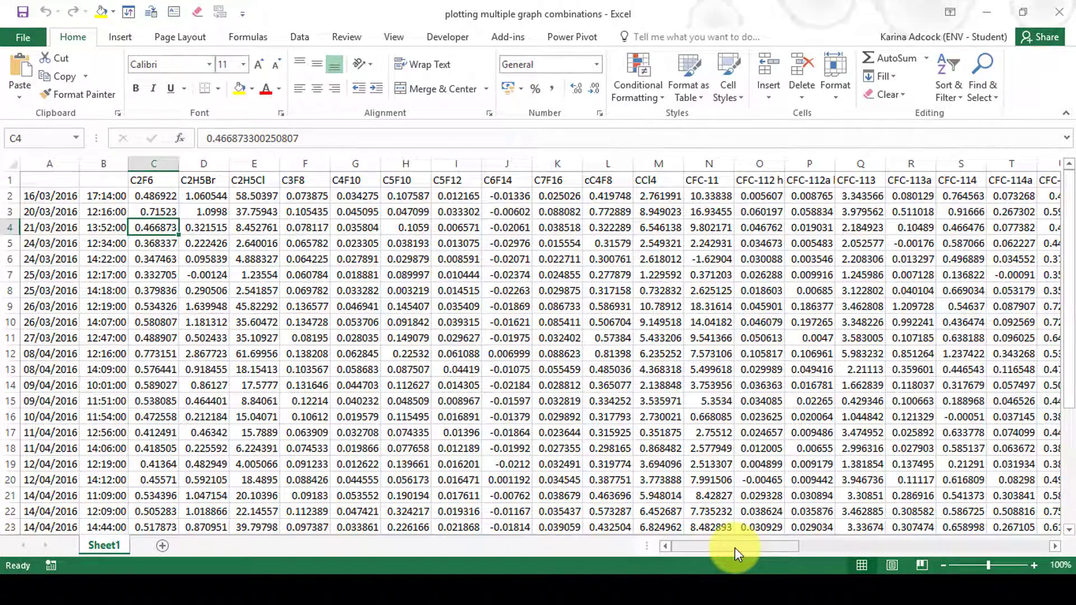
Step: Insert sixteen blank columns A–P so the gas table shifts to start at column Q
left_click_drag(735, 547, 695, 569)
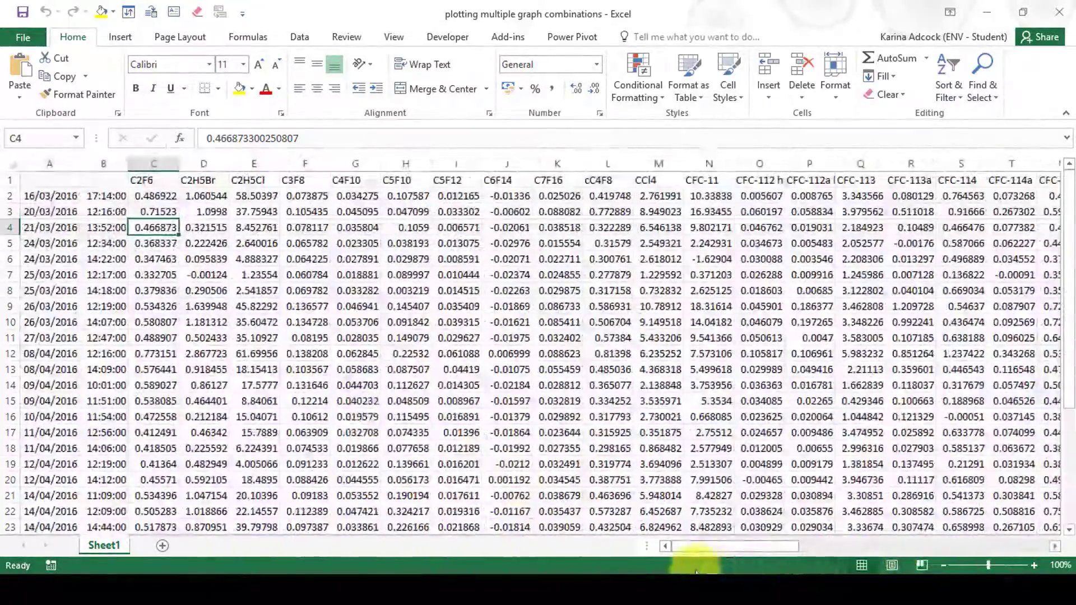
scroll(61, 247, "down", 6)
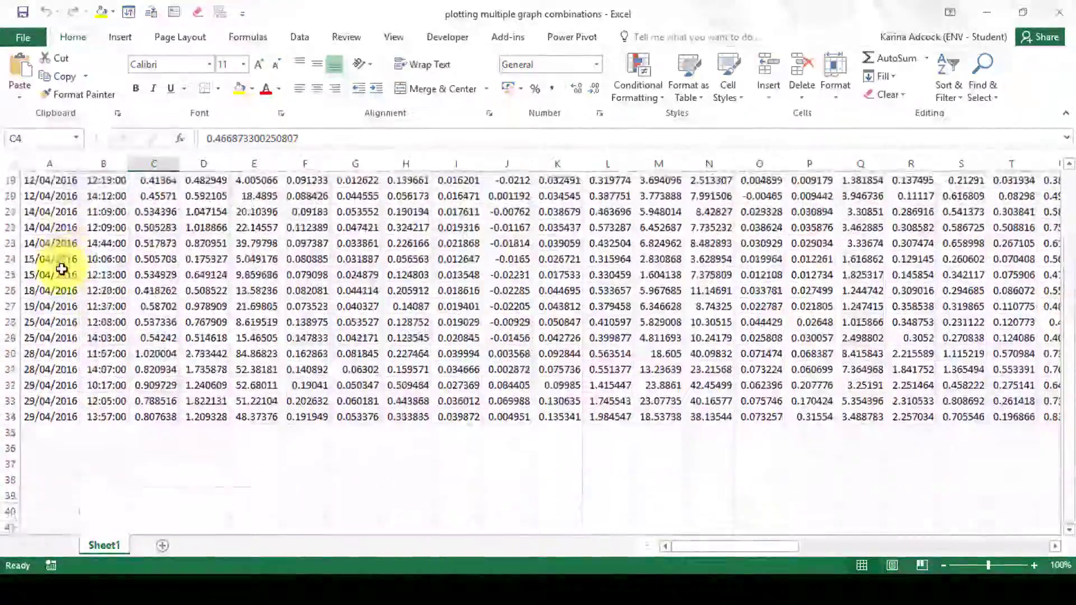
scroll(61, 268, "up", 6)
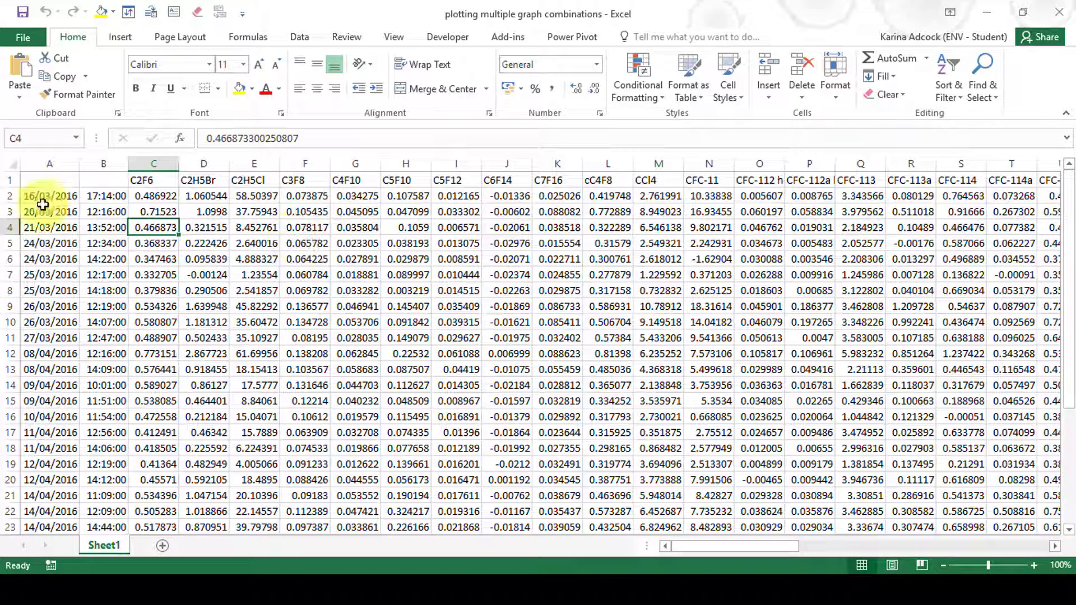
left_click_drag(45, 163, 805, 160)
right_click(805, 160)
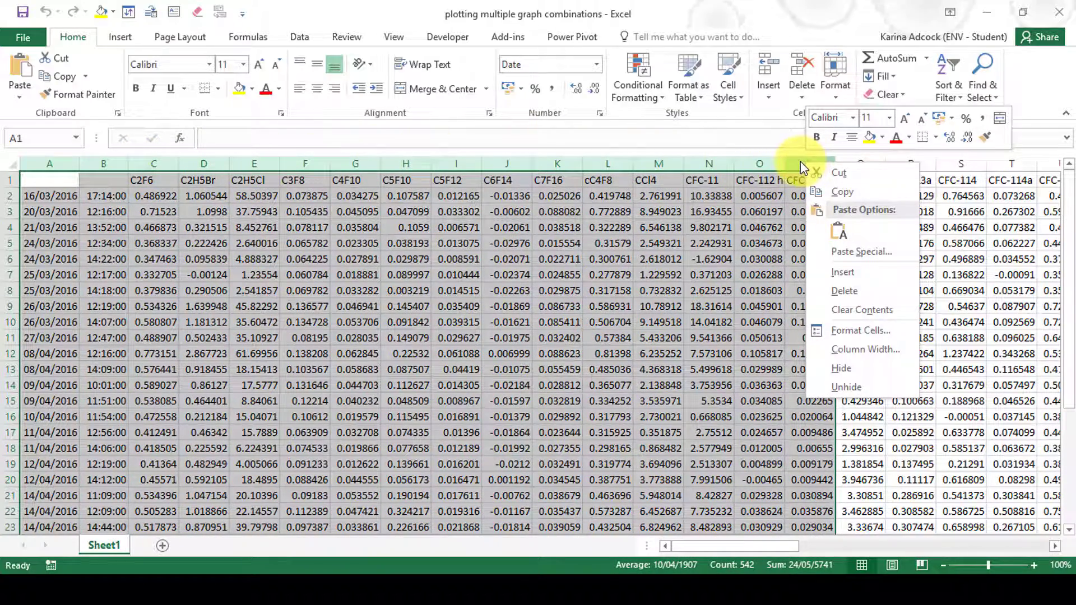
left_click(846, 272)
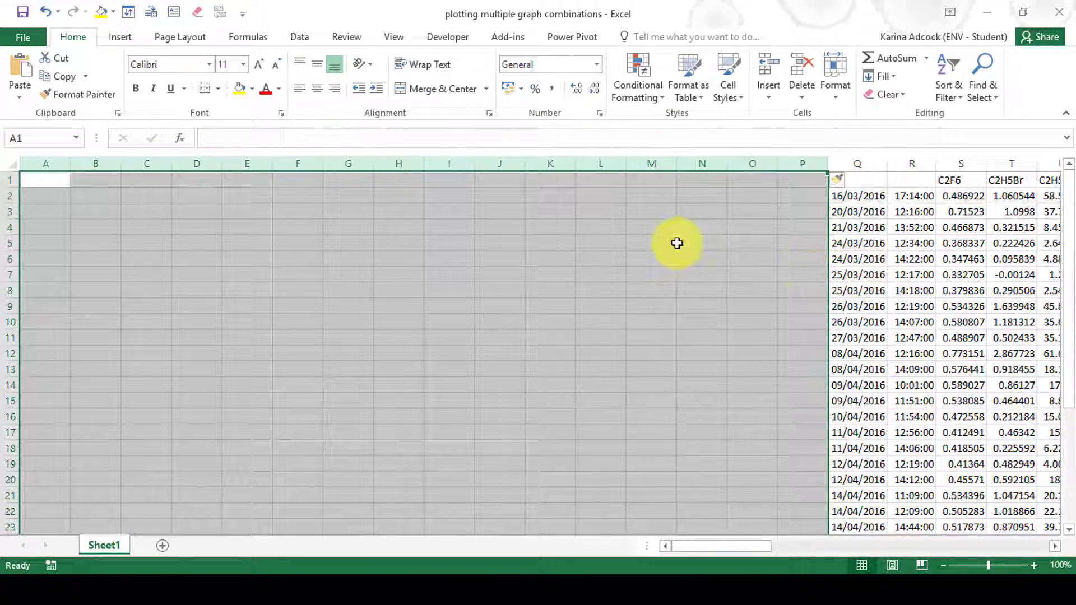
left_click(37, 328)
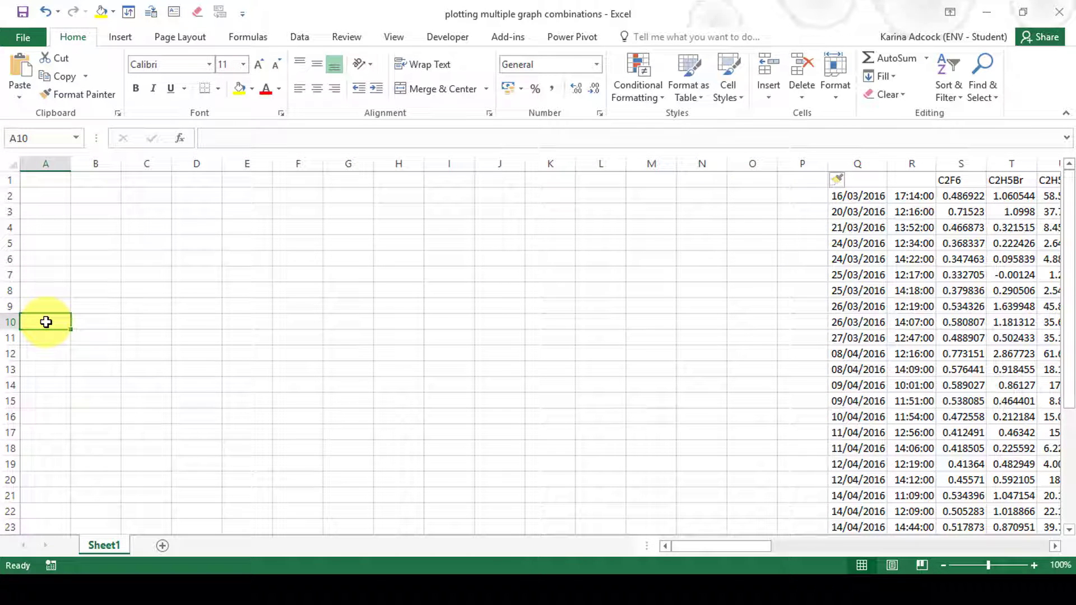
Step: Give A10 a List data validation with source =$S$1:$BW$1 (the gas header names)
left_click(301, 38)
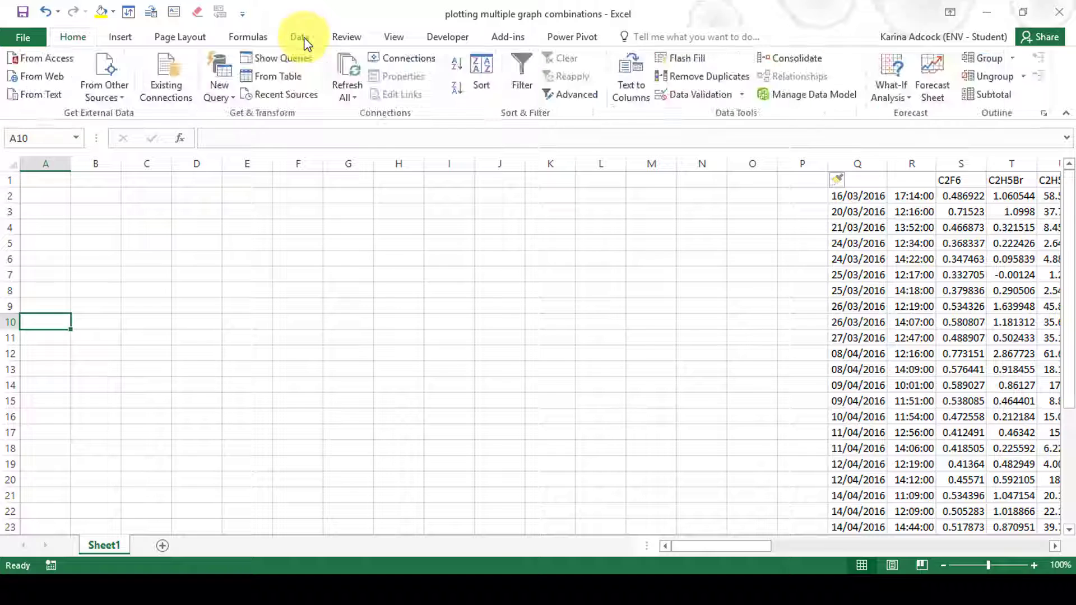
left_click(712, 96)
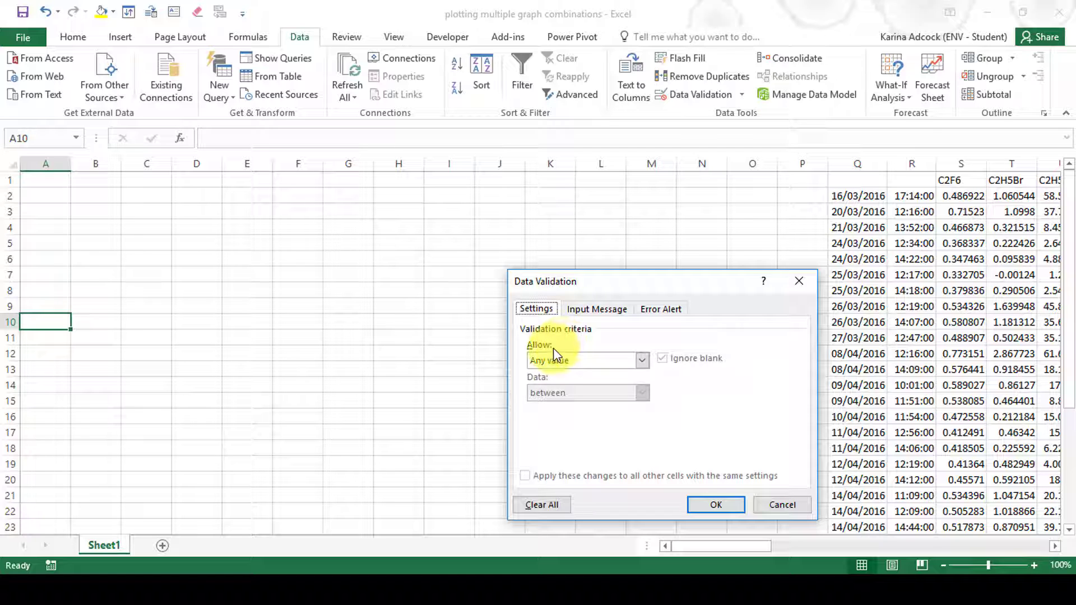
left_click(645, 360)
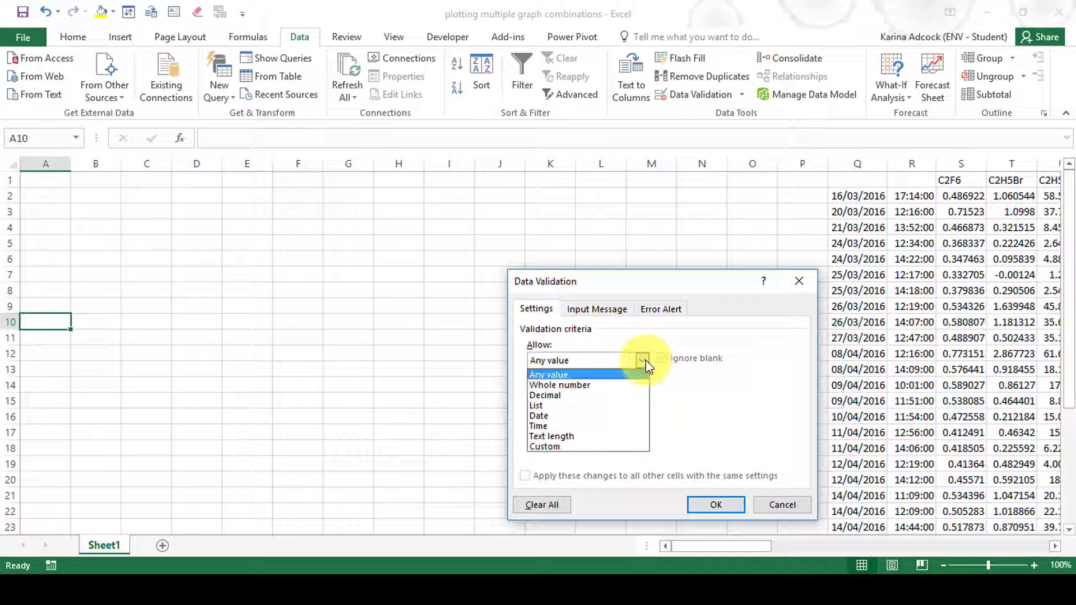
left_click(610, 405)
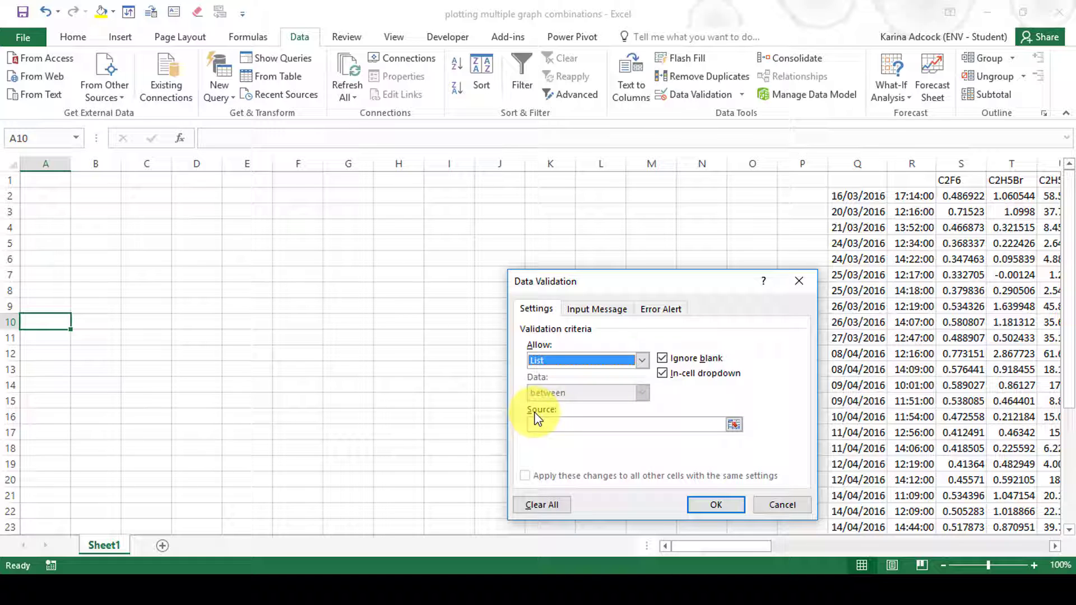
left_click(734, 425)
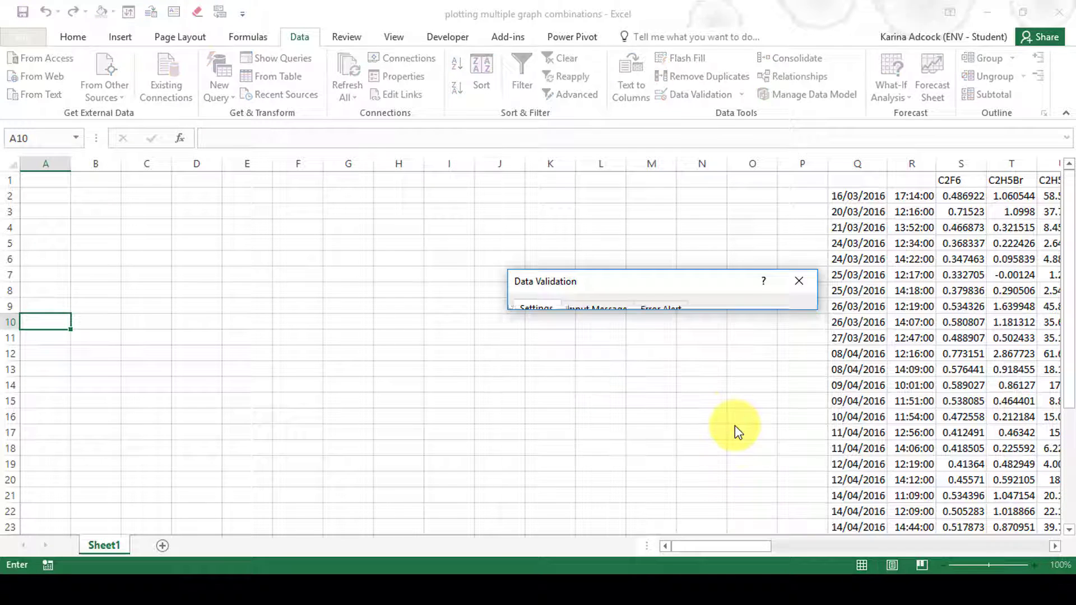
left_click(953, 181)
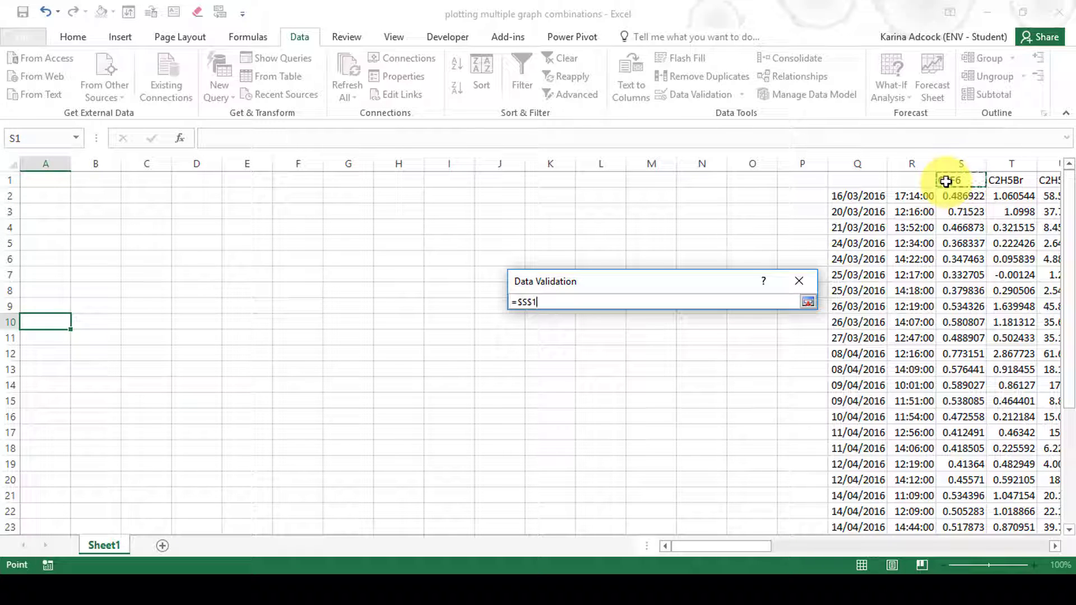
key("ctrl+shift+Right")
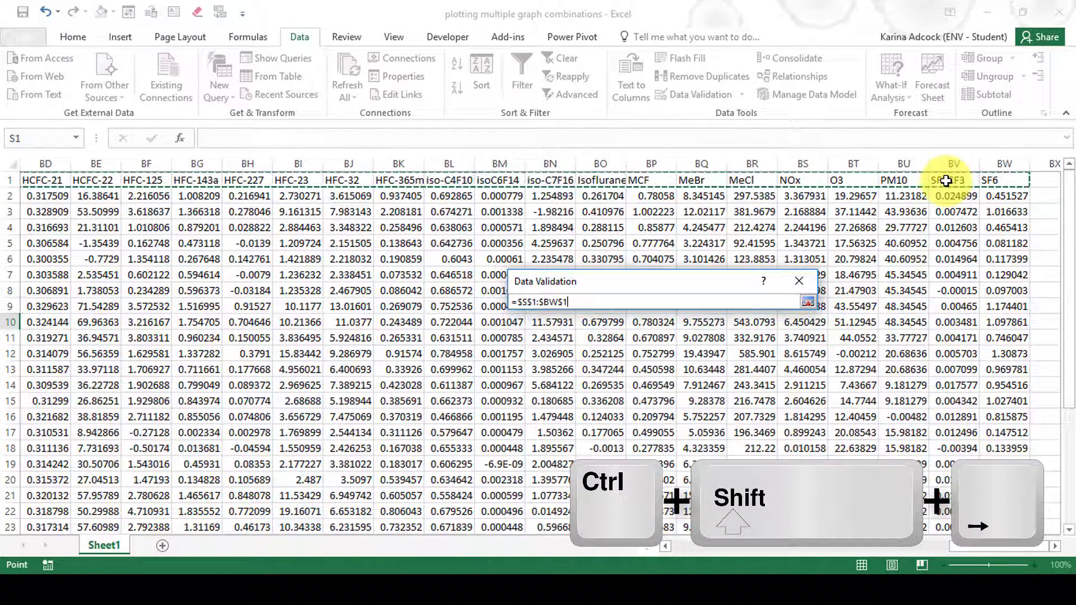
key("Return")
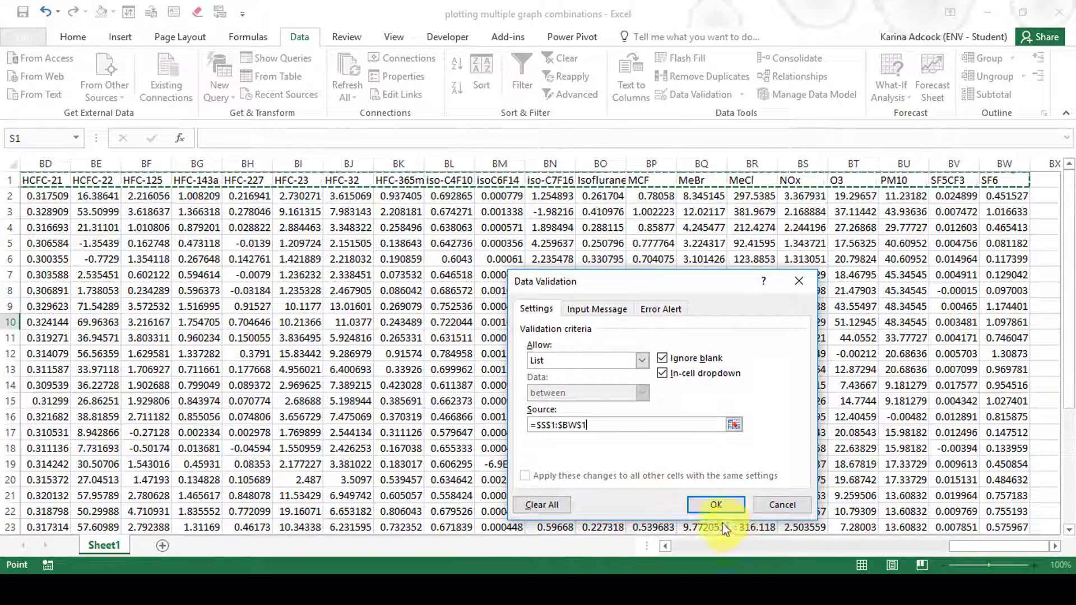
left_click(715, 504)
left_click_drag(982, 569, 687, 562)
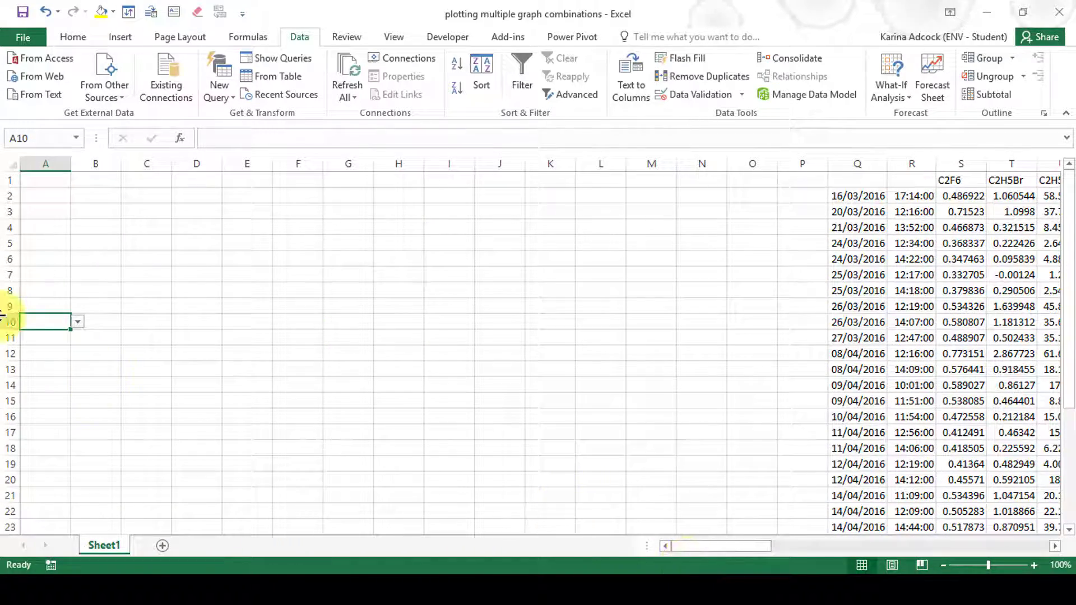
Step: Choose C5F12 in A10's dropdown and fill A10 orange
left_click(76, 324)
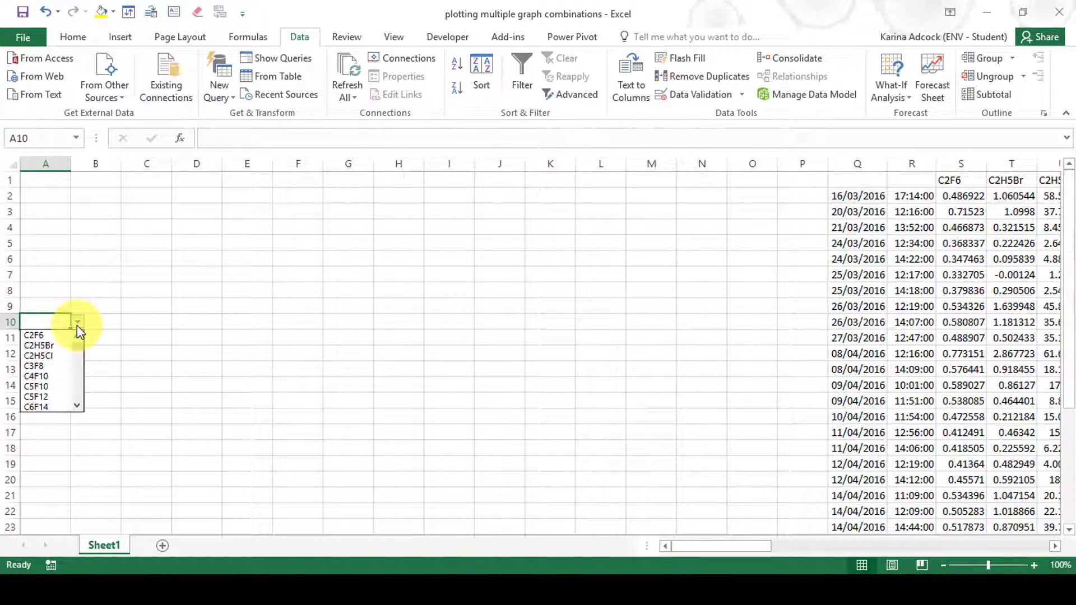
mouse_move(79, 349)
left_mouse_down()
mouse_move(80, 398)
mouse_move(79, 352)
left_mouse_up()
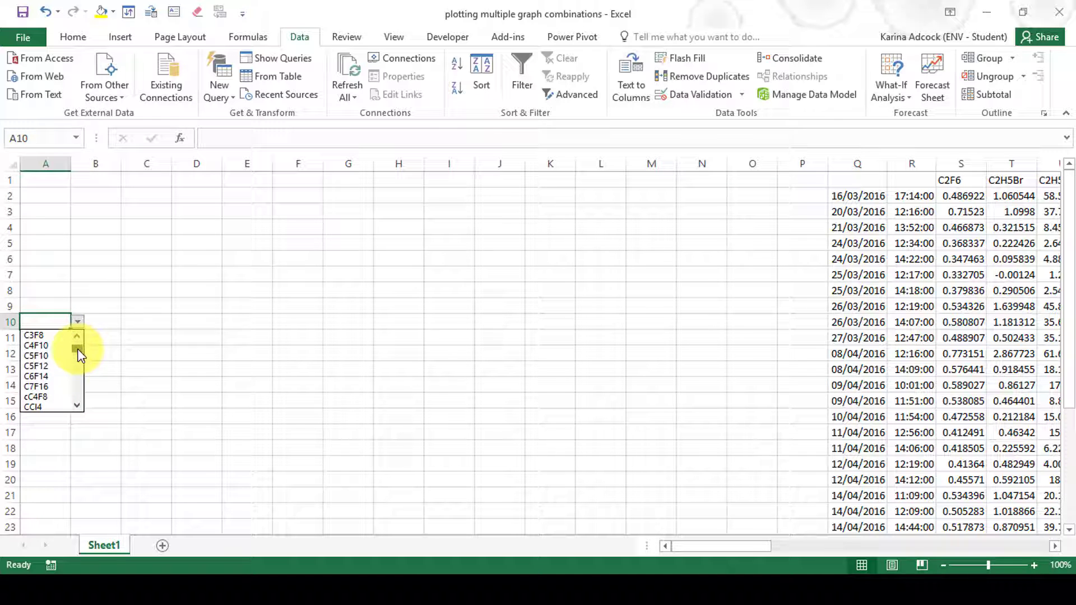
left_click(44, 366)
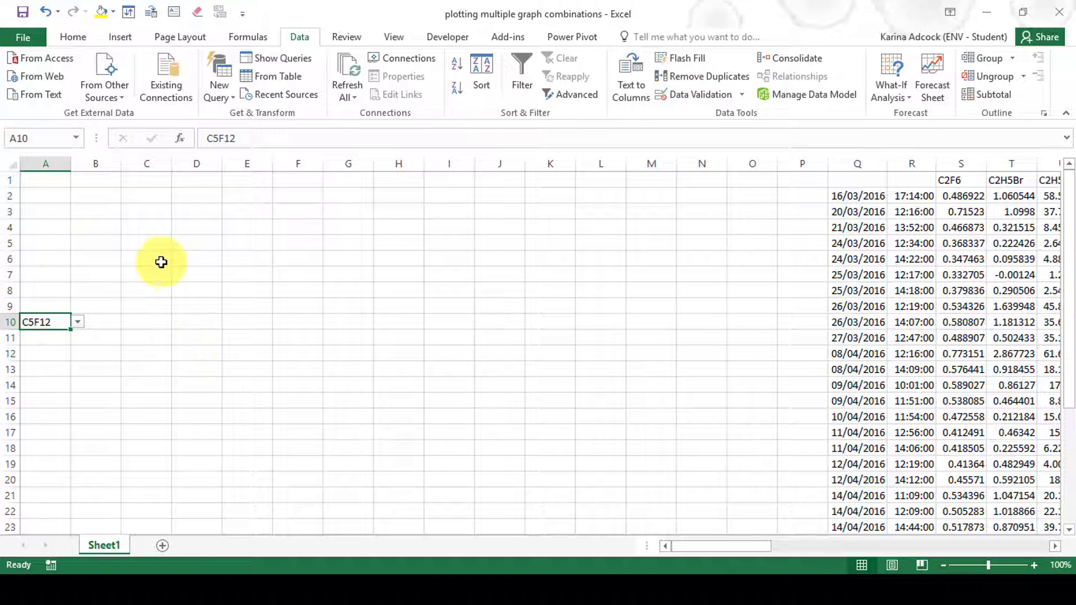
left_click(71, 38)
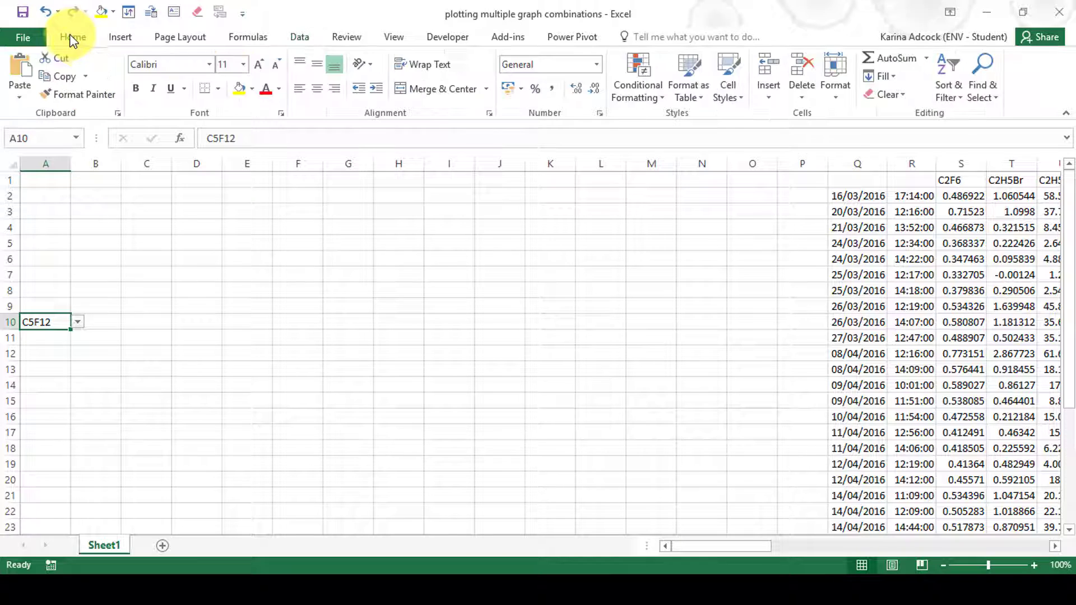
left_click(252, 89)
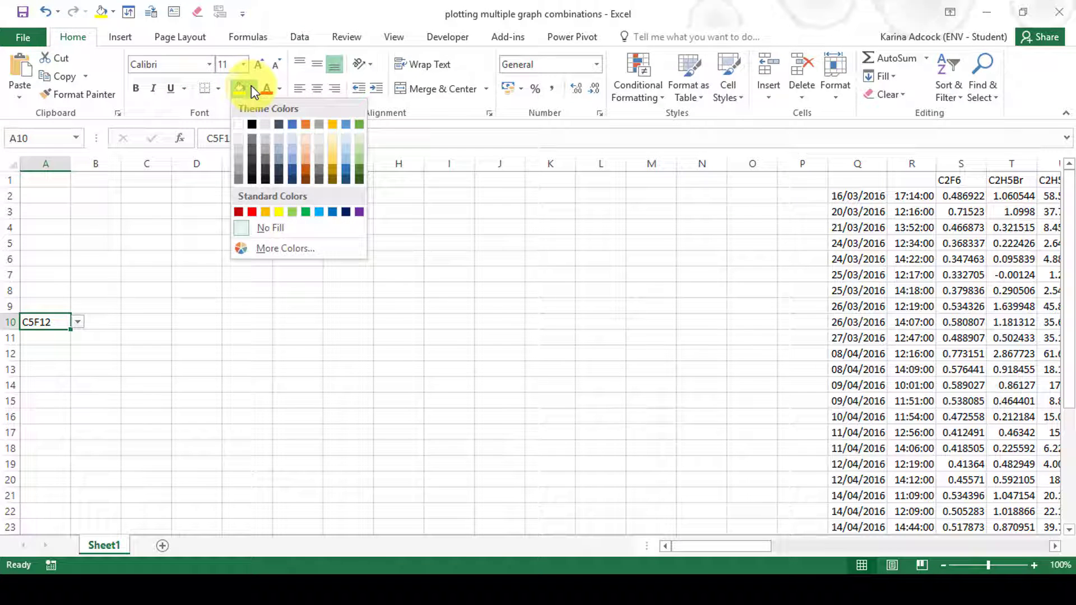
left_click(306, 154)
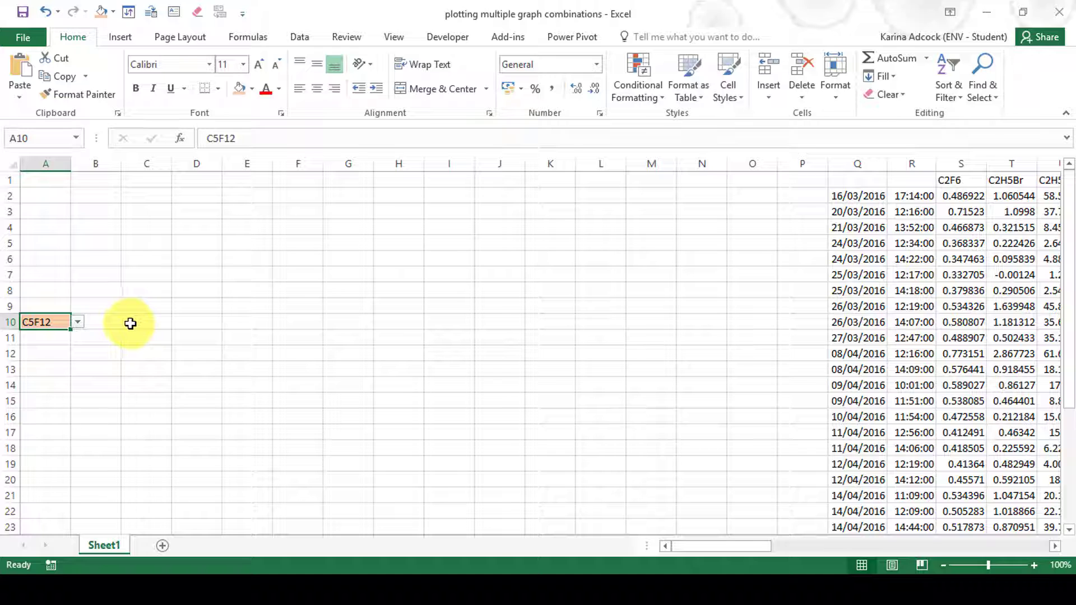
Step: Copy the A10 dropdown cell to G21 and set G21 to CFC-11
right_click(39, 321)
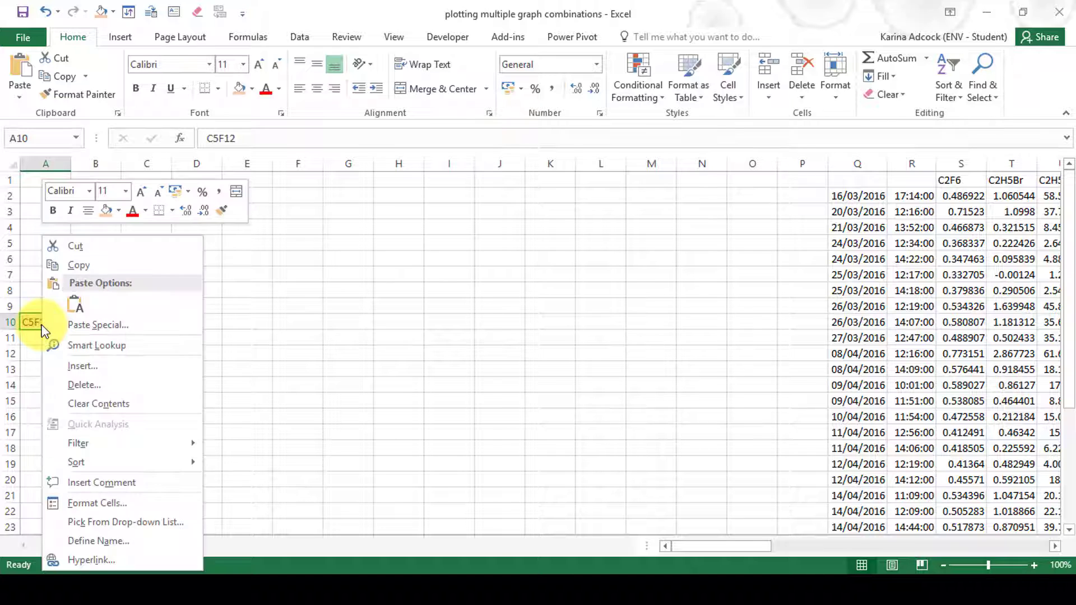
left_click(77, 272)
left_click(344, 495)
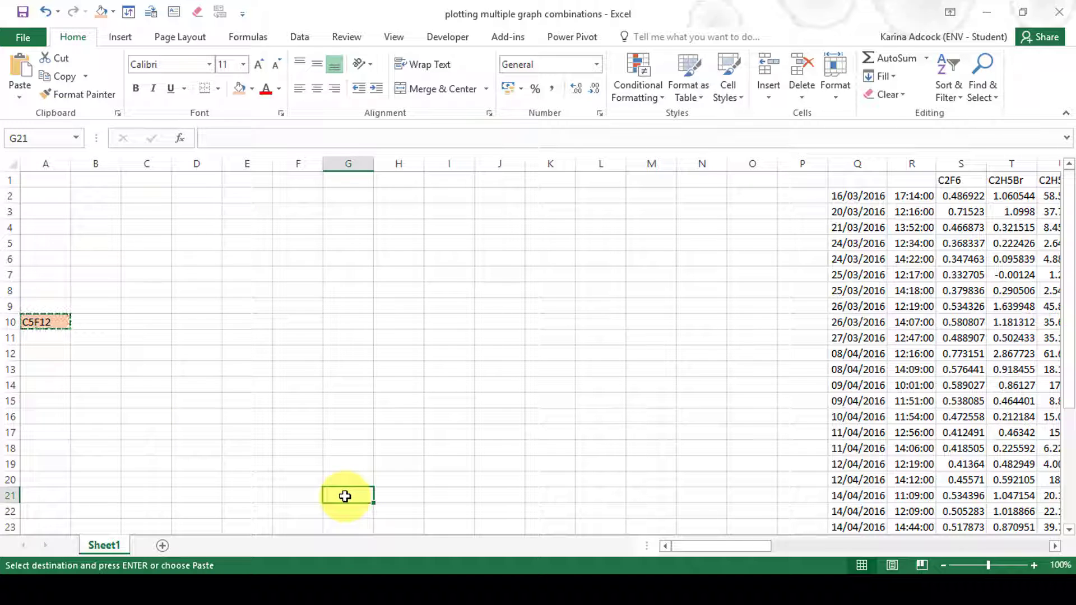
right_click(344, 496)
left_click(386, 233)
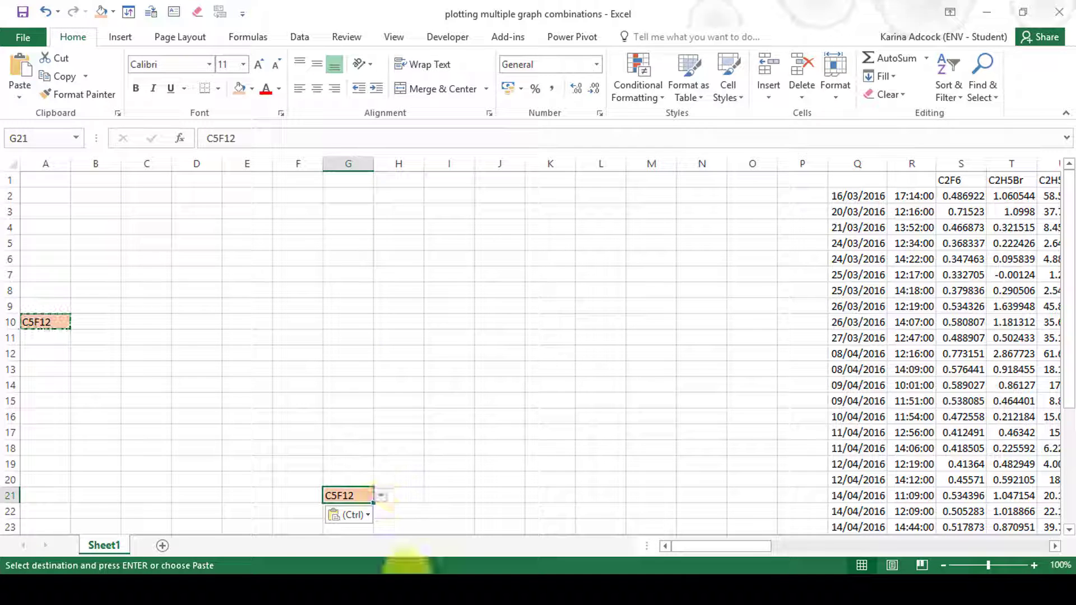
left_click(380, 495)
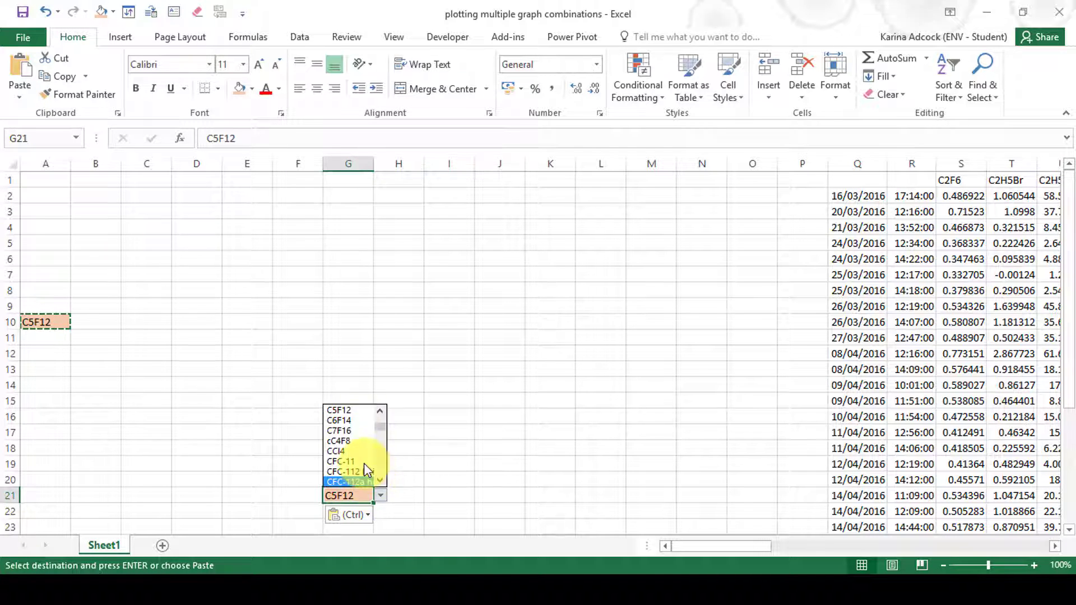
left_click(346, 461)
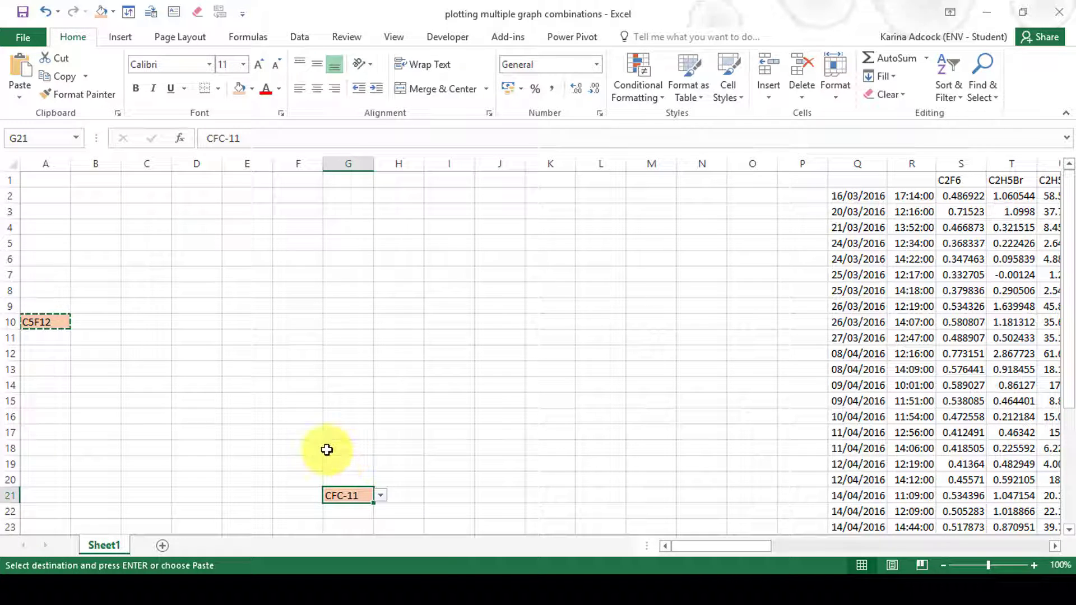
left_click(326, 450)
key("Escape")
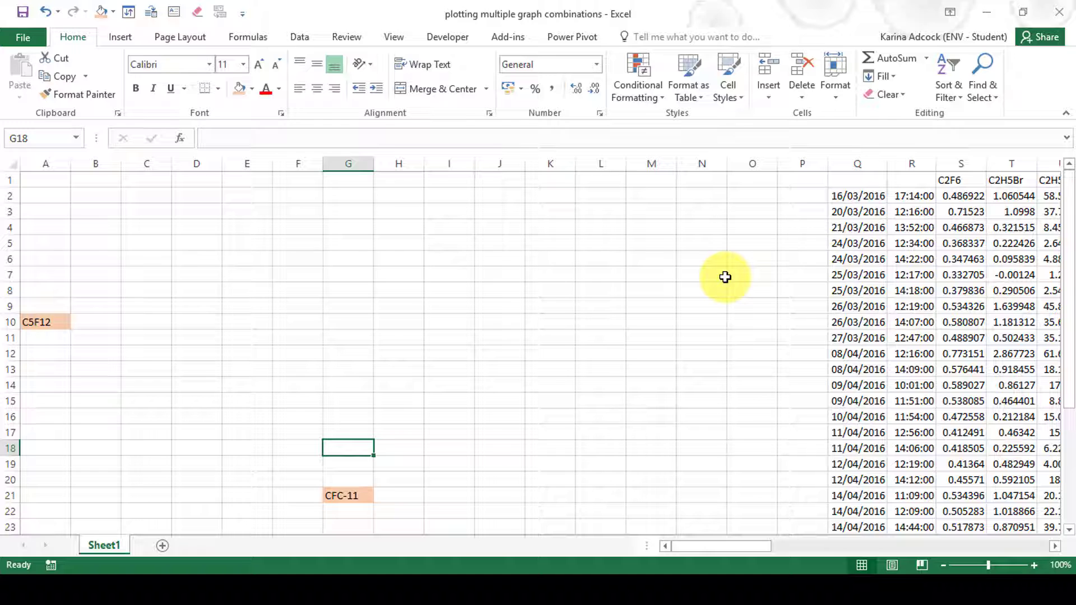
Step: Enter the labels 'x axis' in N2 and 'y axis' in O2
left_click(698, 198)
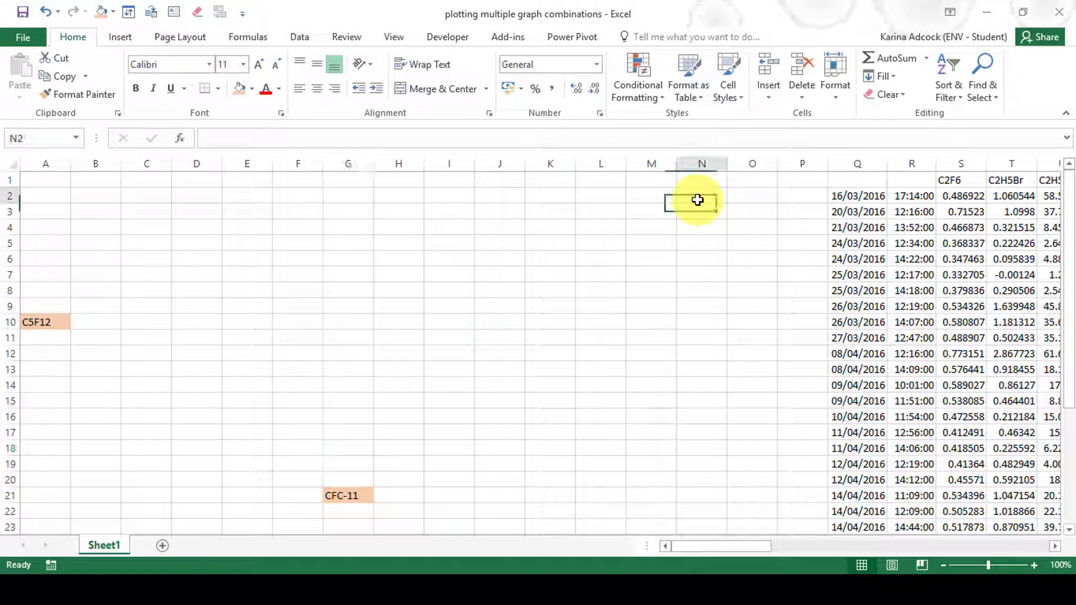
type("x")
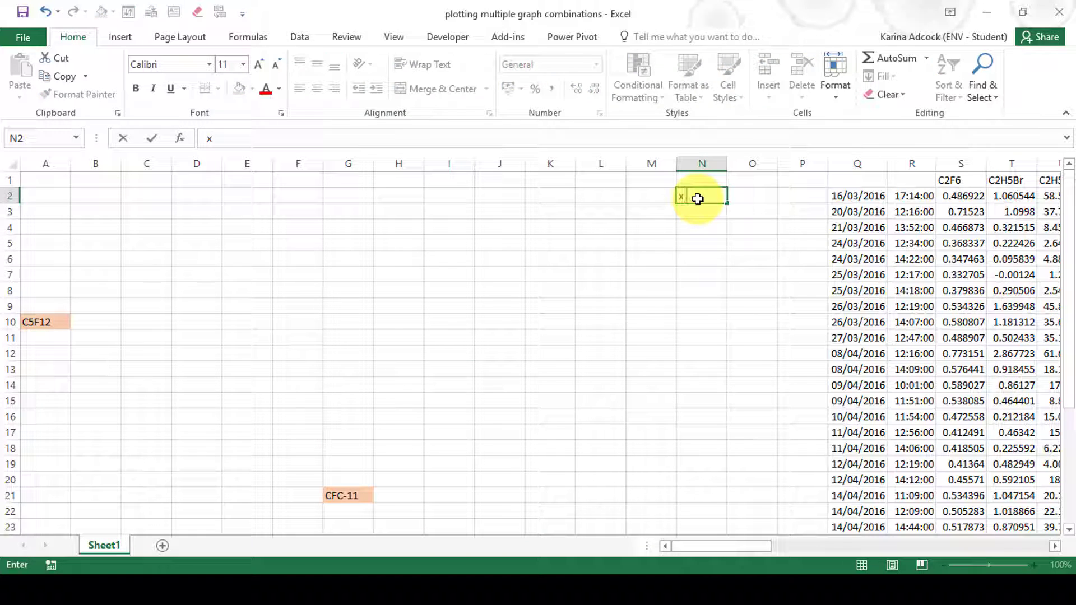
type(" axis")
key("Tab")
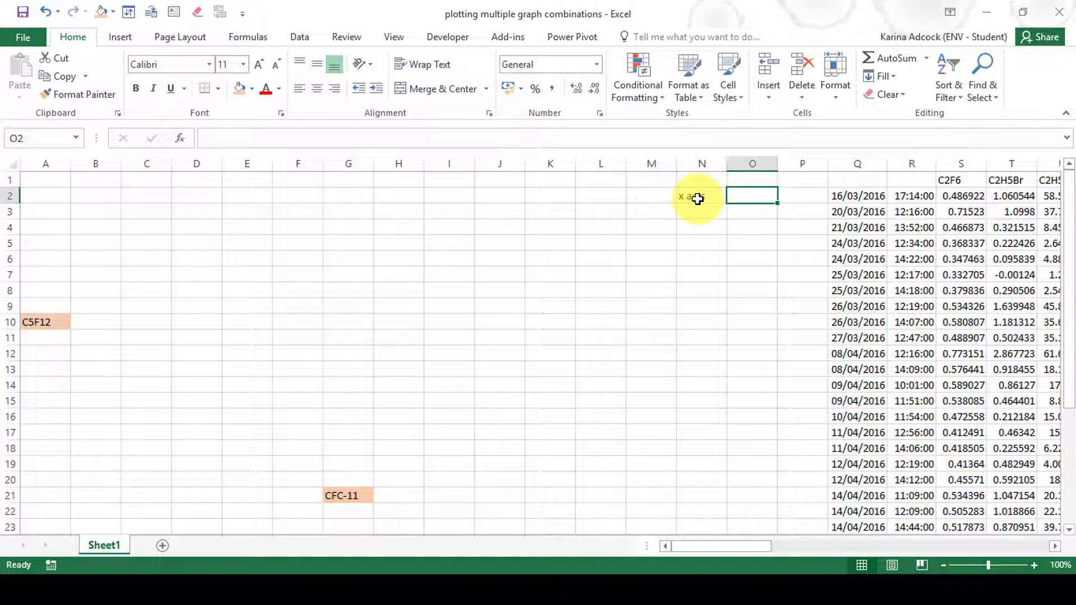
type("y axis")
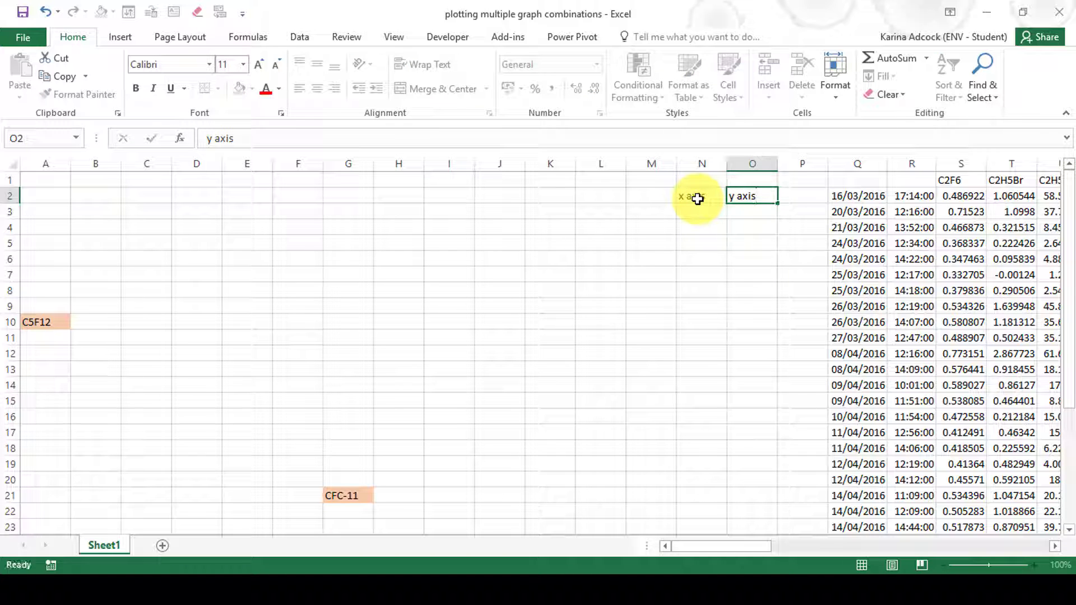
key("Return")
Step: Link N1 to G21 with =G21 and O1 to A10 with =A10
left_click(695, 177)
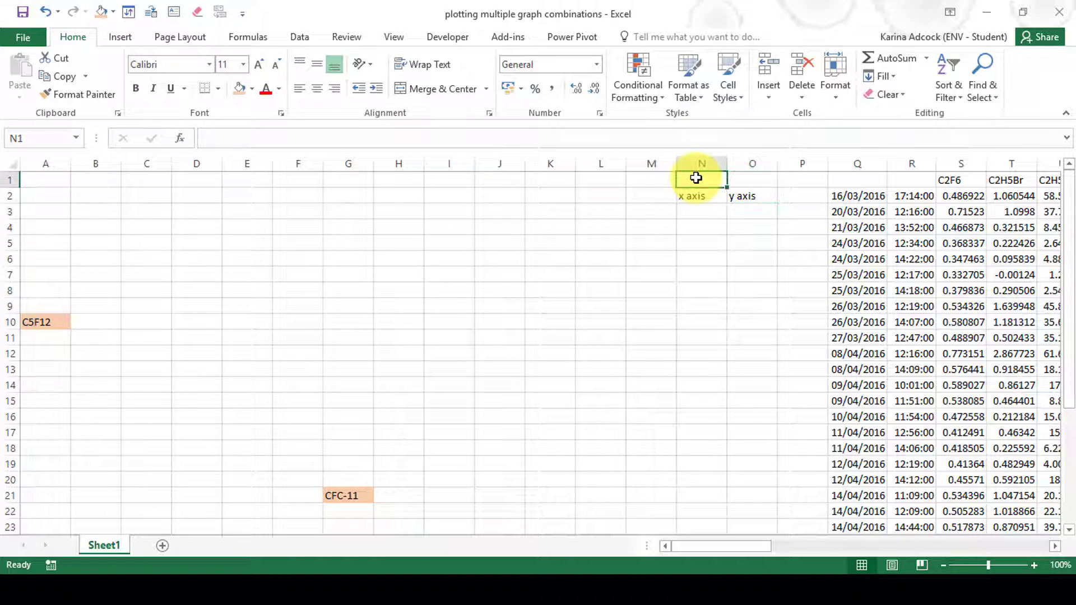
type("=")
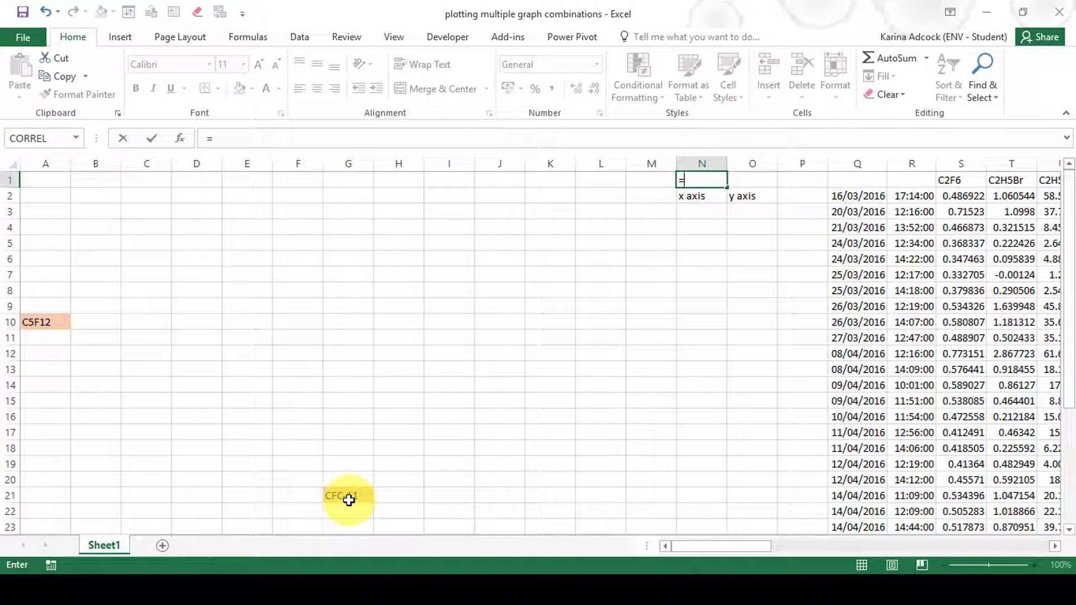
left_click(347, 497)
key("Return")
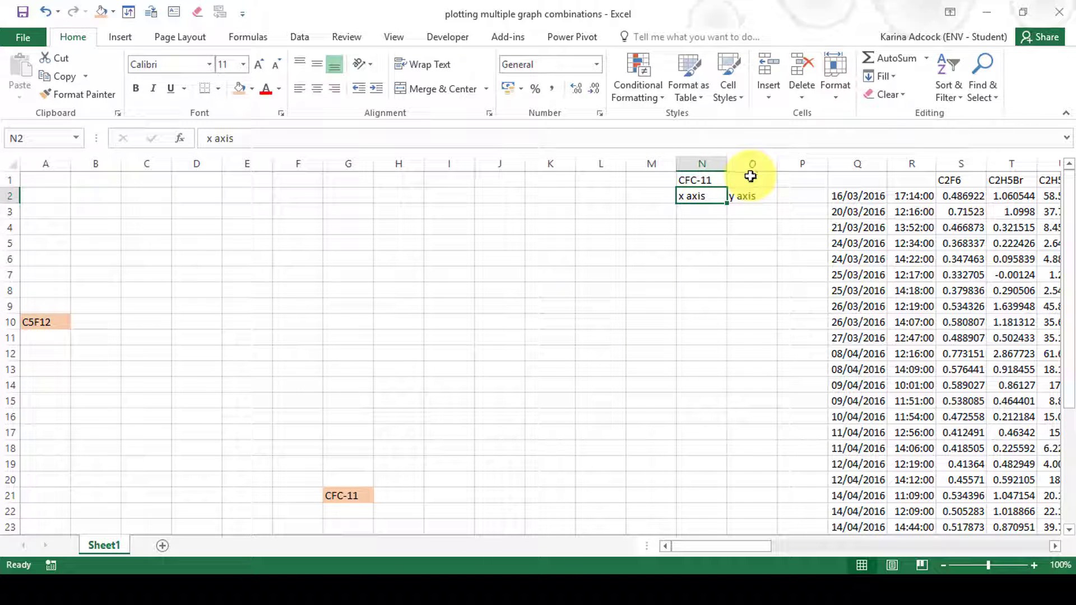
left_click(750, 177)
type("=")
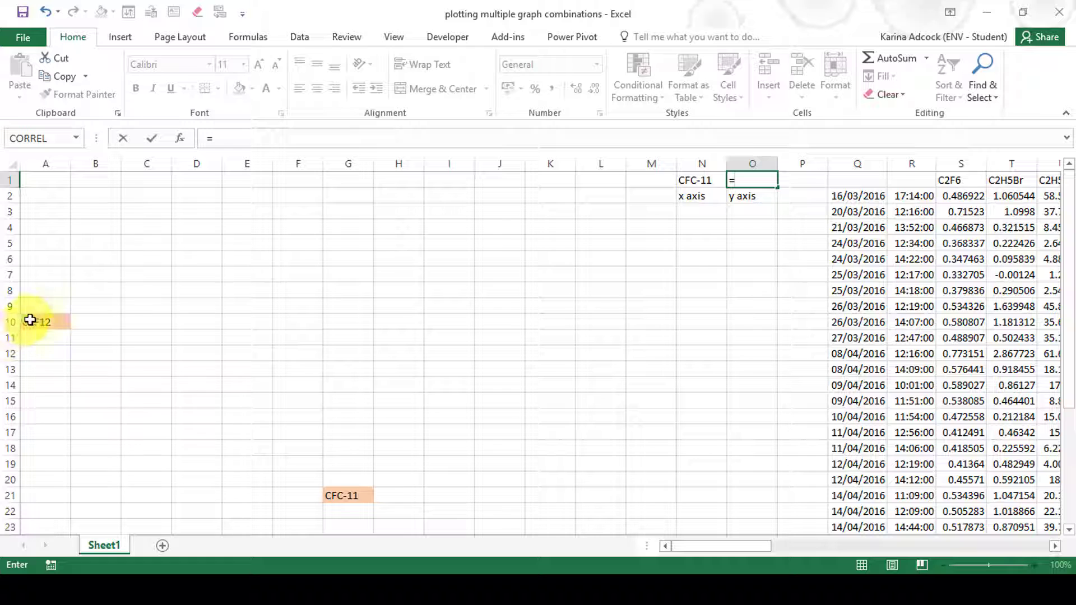
left_click(30, 319)
key("Return")
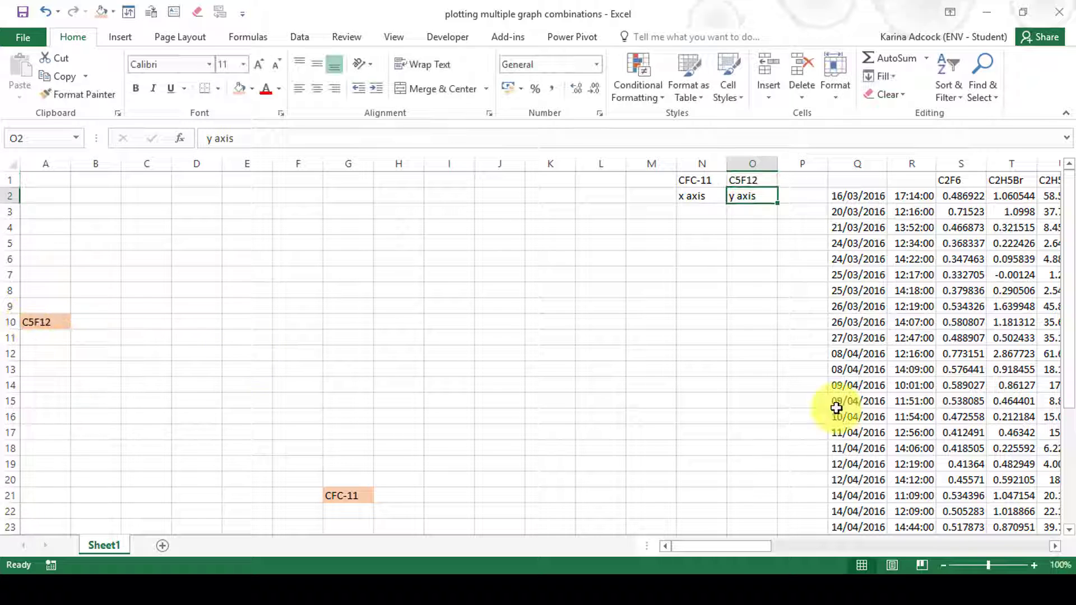
Step: Copy the date column from Q2 down into M3 and autofit column M to show the dates
left_click(850, 196)
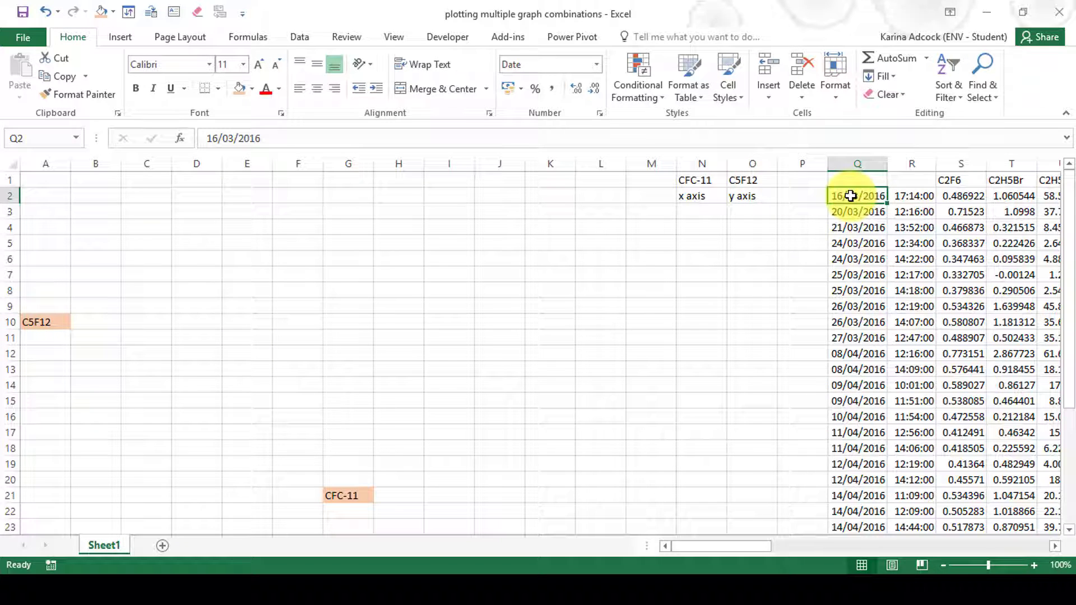
key("ctrl+shift+Down")
key("ctrl+c")
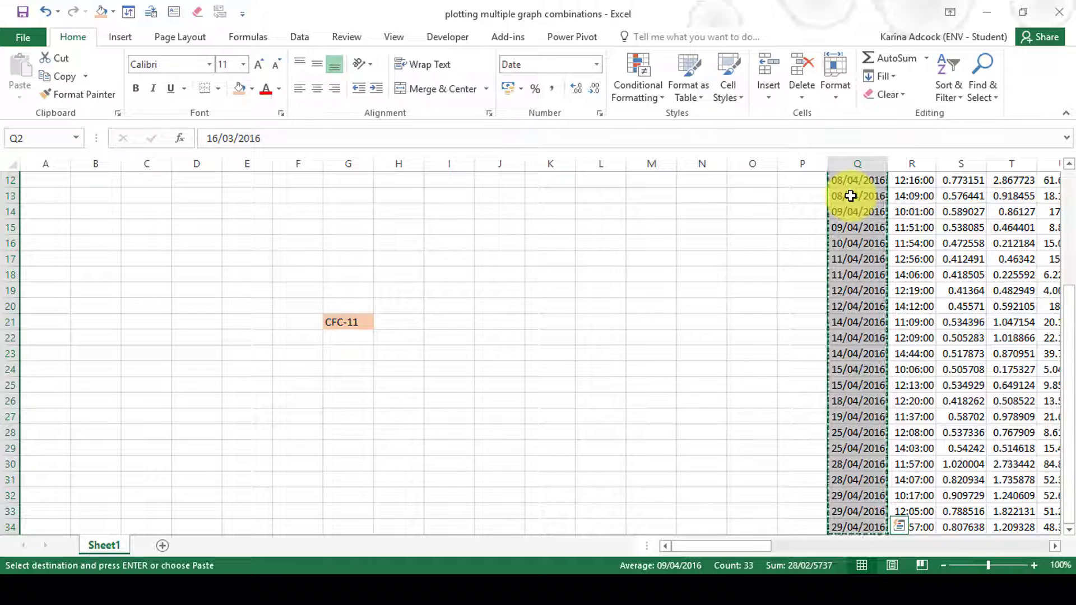
scroll(852, 209, "up", 4)
left_click(627, 212)
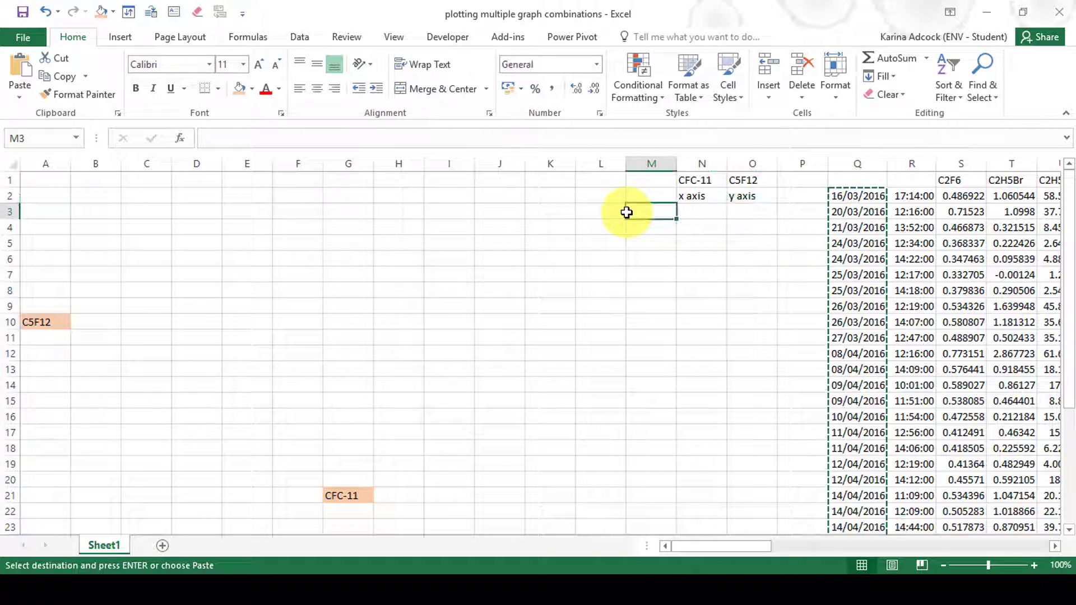
key("ctrl+v")
double_click(674, 163)
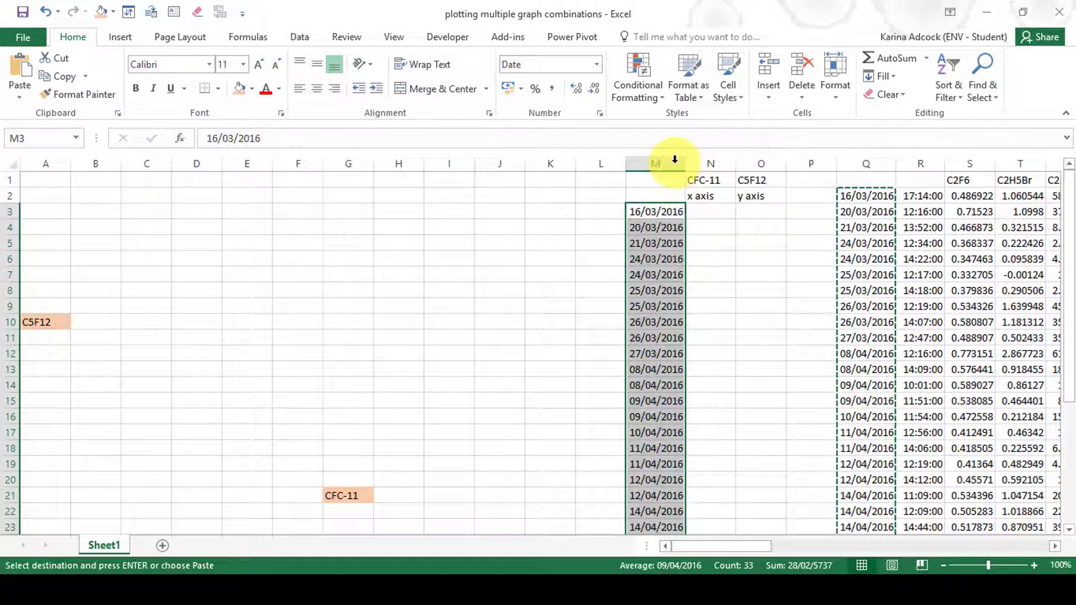
left_click(696, 212)
key("Escape")
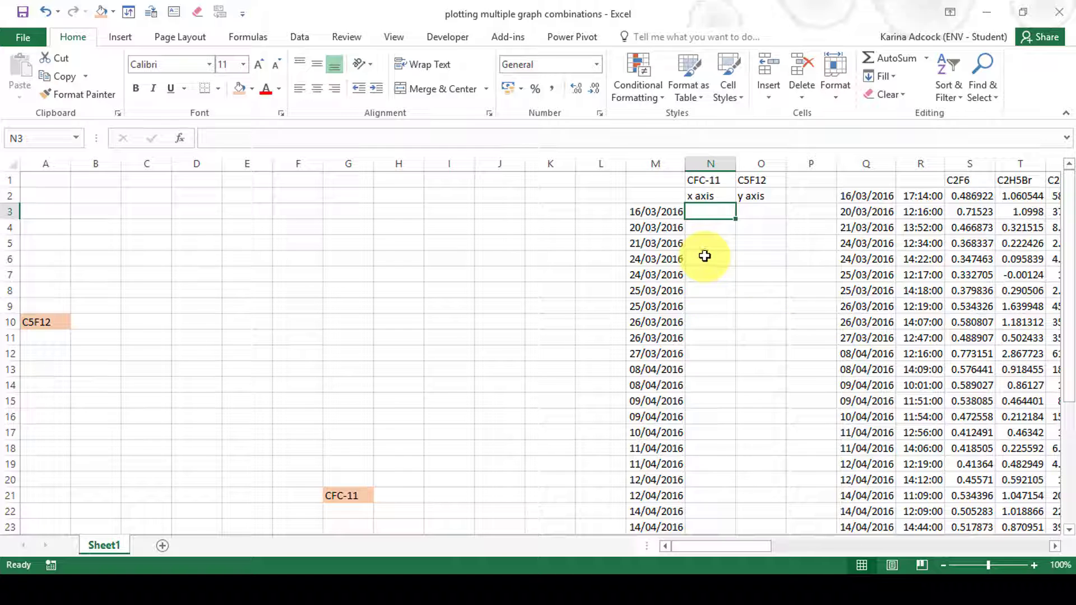
left_click(717, 182)
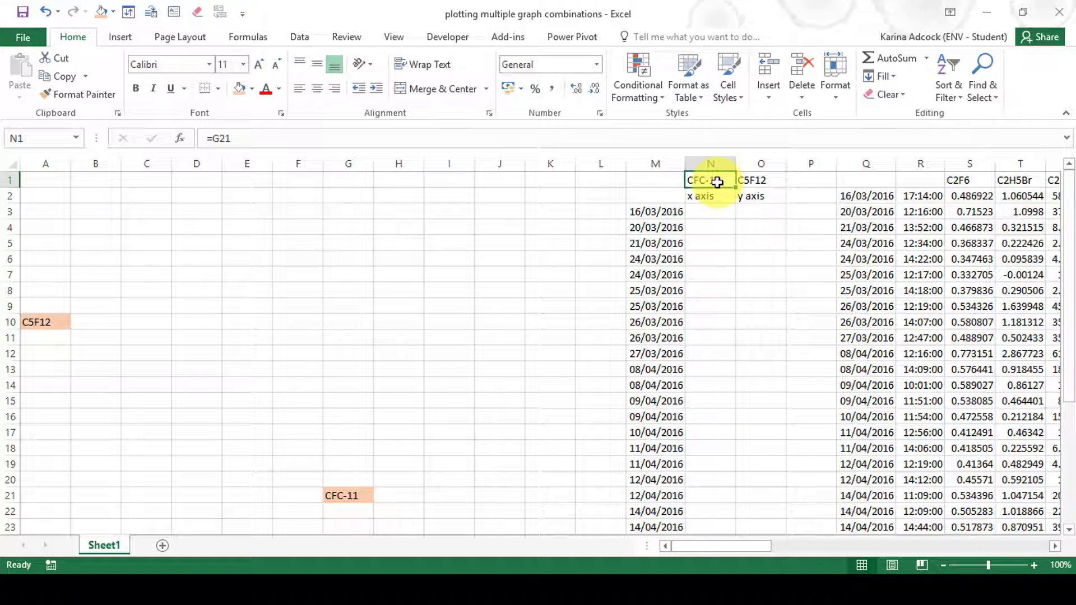
Step: Start N3's formula as =INDEX($S$1:$BW$34, with the whole gas table locked absolute
left_click(709, 214)
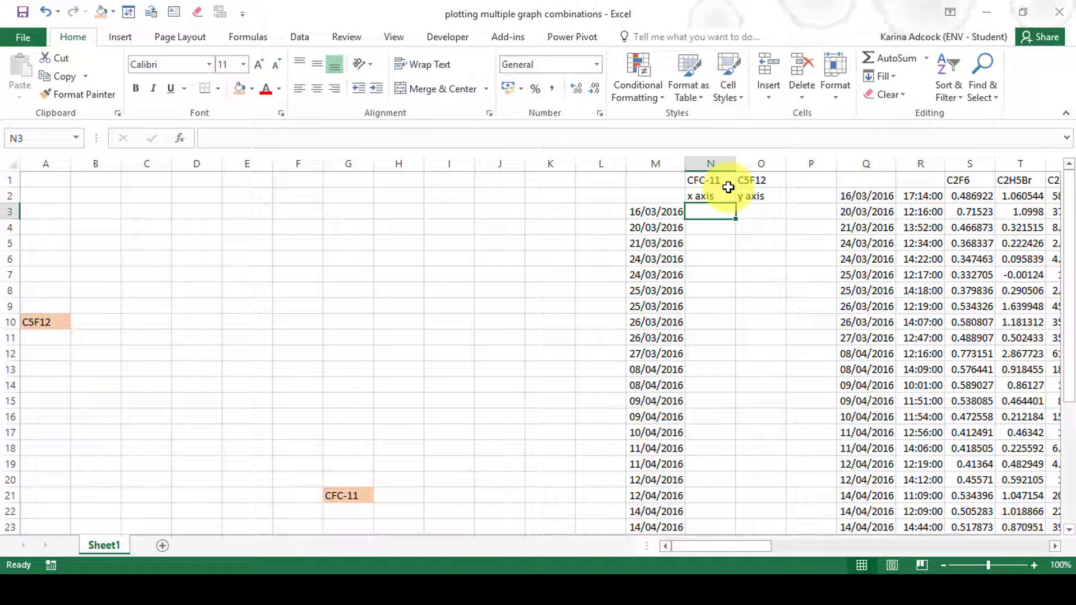
type("=index")
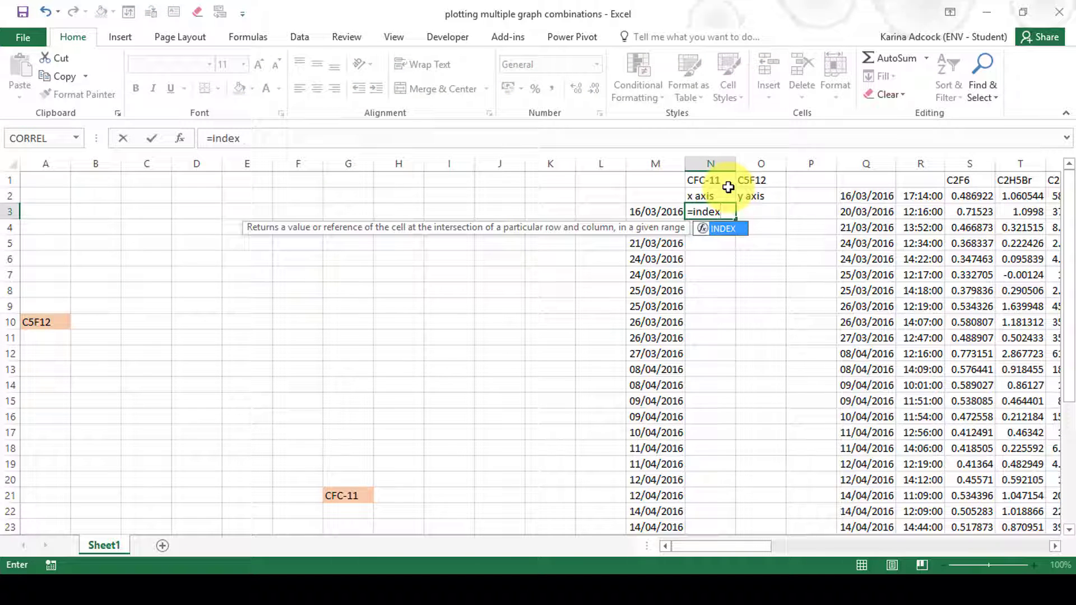
key("Tab")
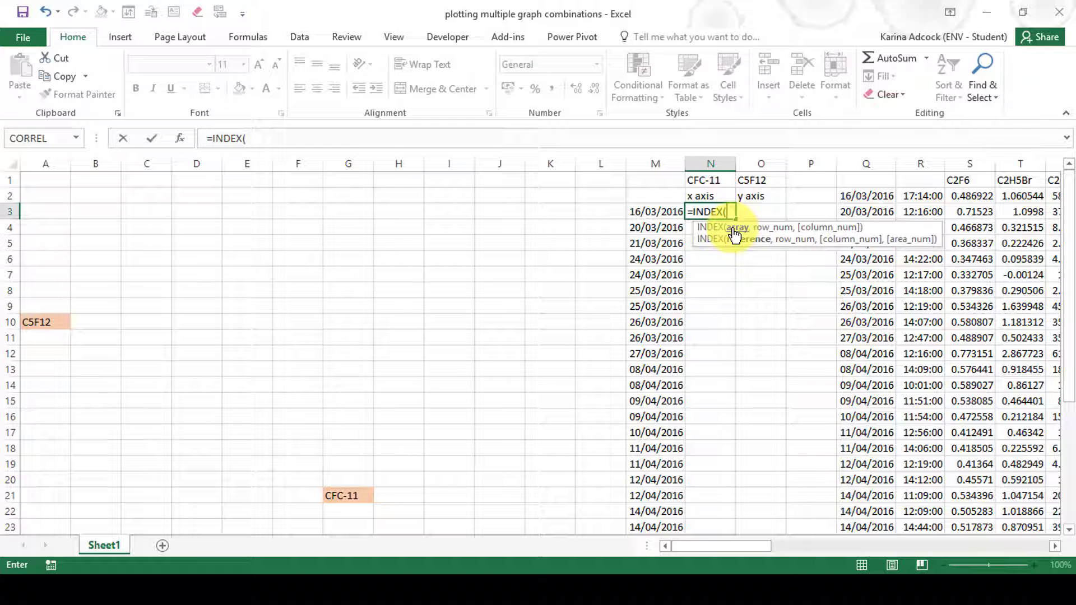
left_click(966, 175)
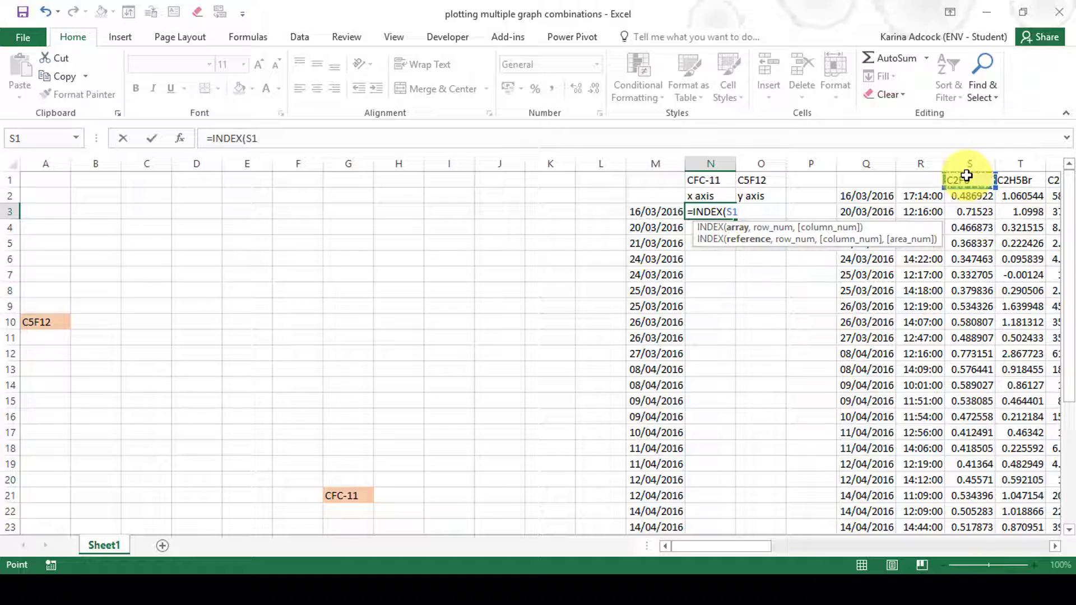
key("ctrl+shift+Right")
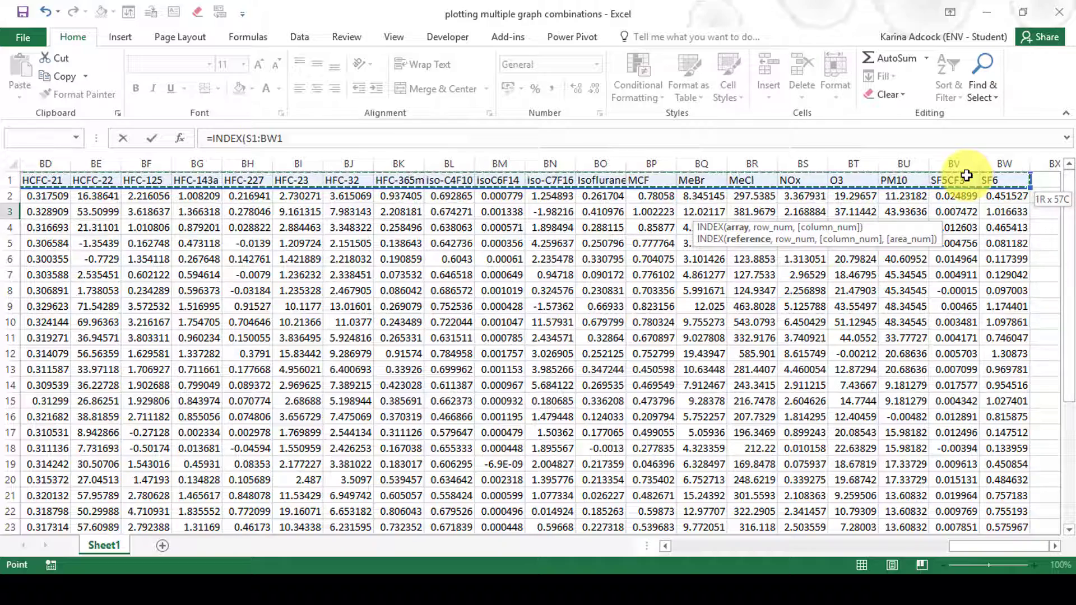
key("ctrl+shift+Down")
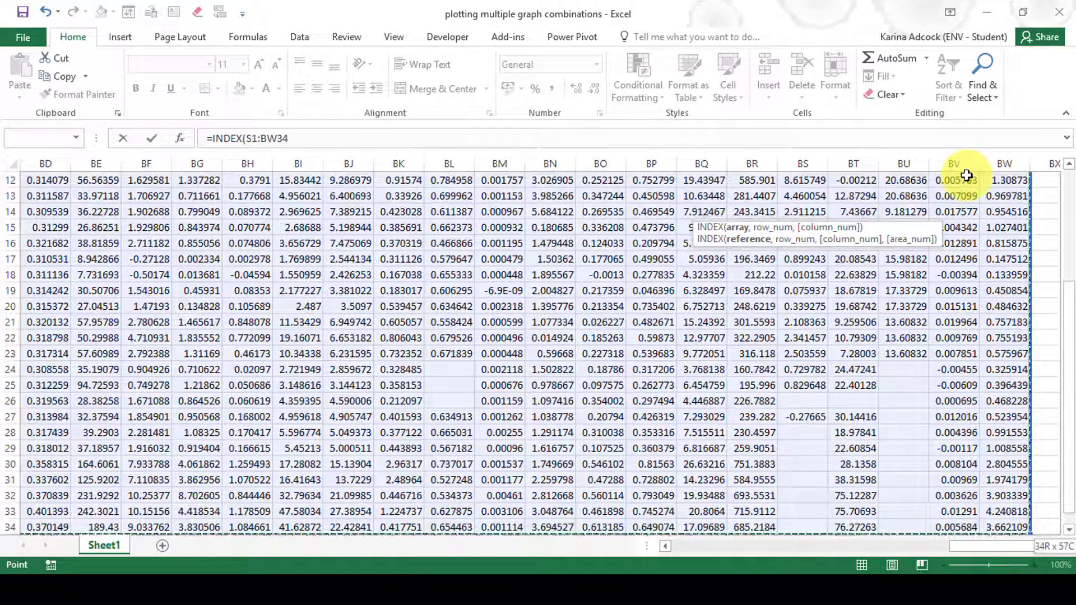
left_click(286, 138)
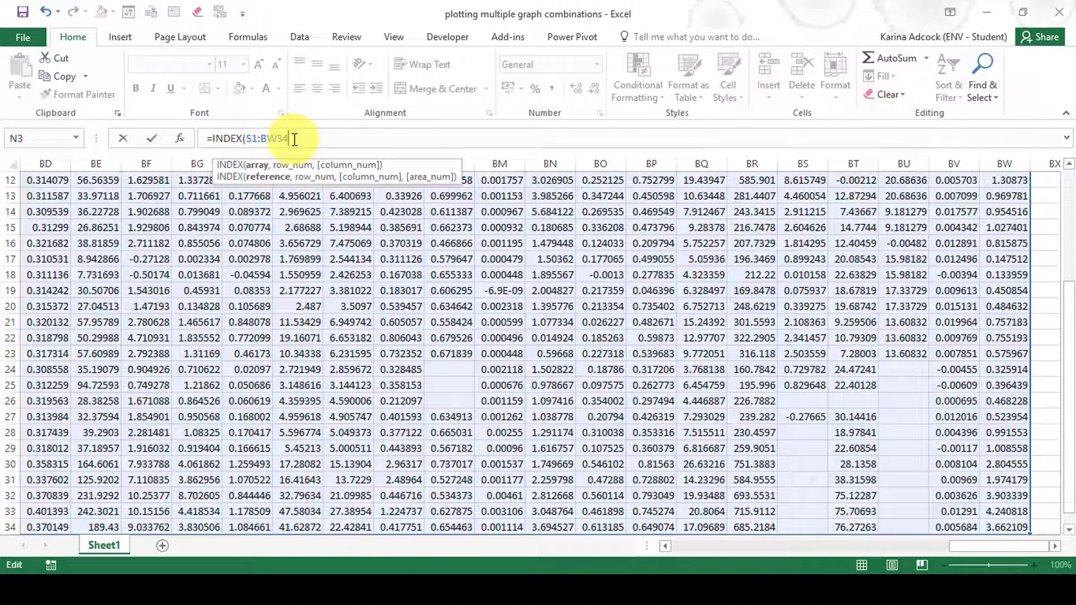
left_click(260, 168)
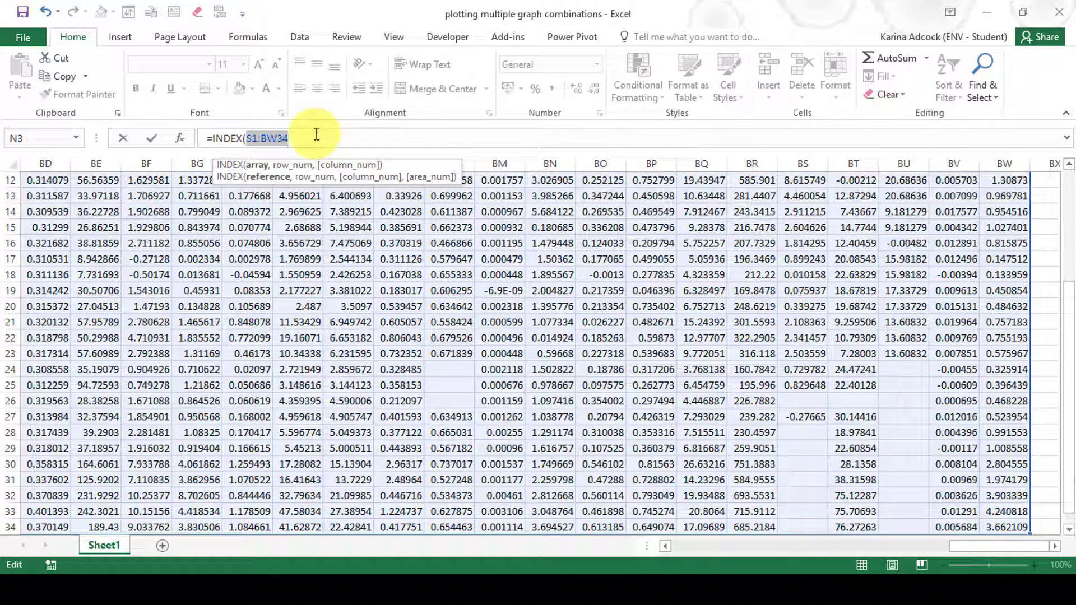
key("F4")
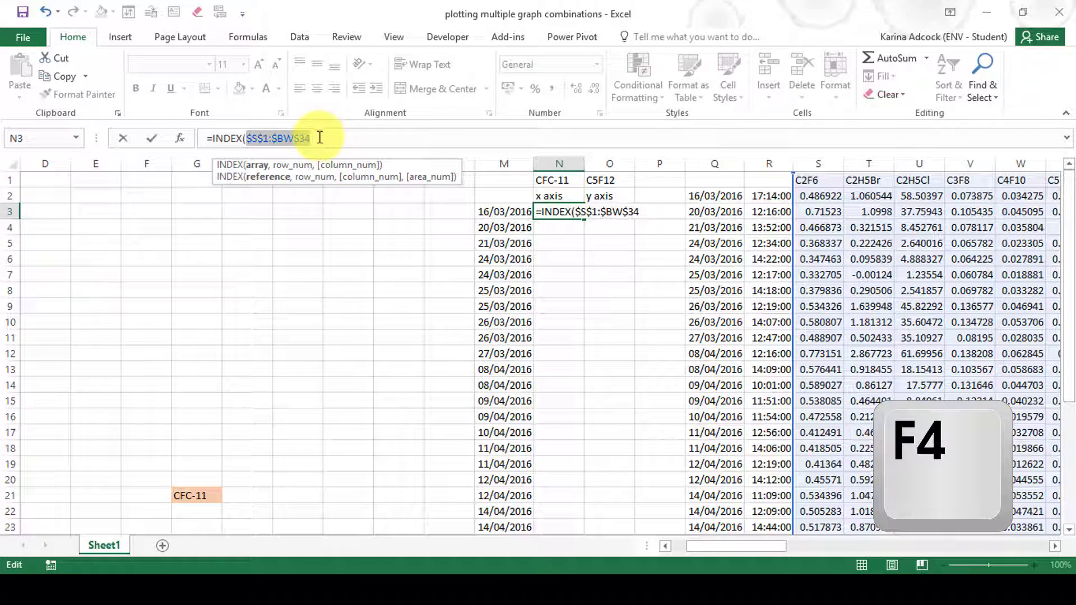
left_click(320, 138)
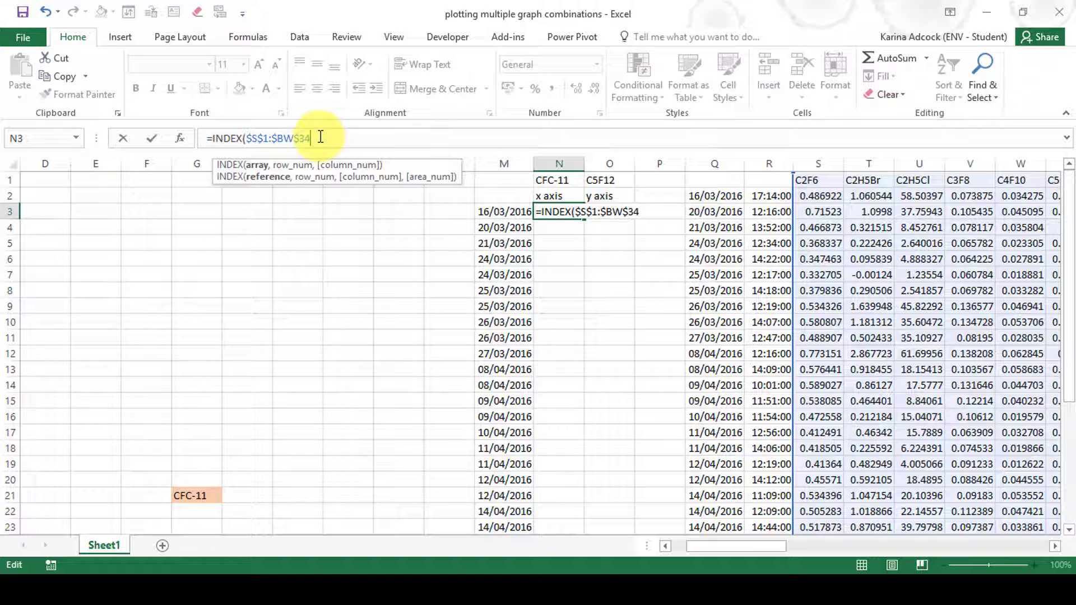
Step: Add row number 2 to the INDEX formula and begin MATCH with lookup value N$1
type(",2")
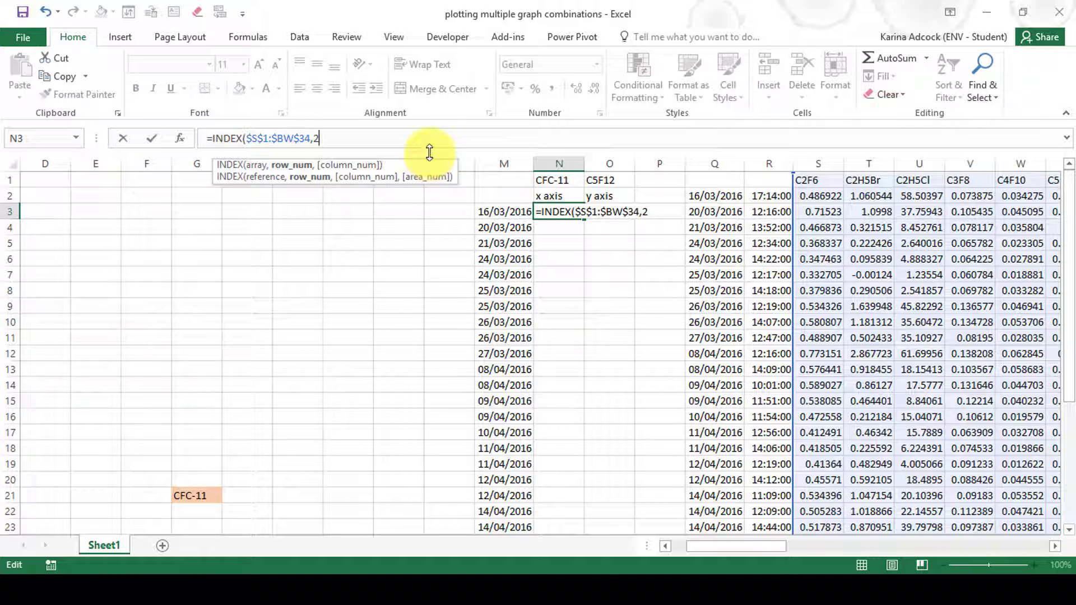
type(",")
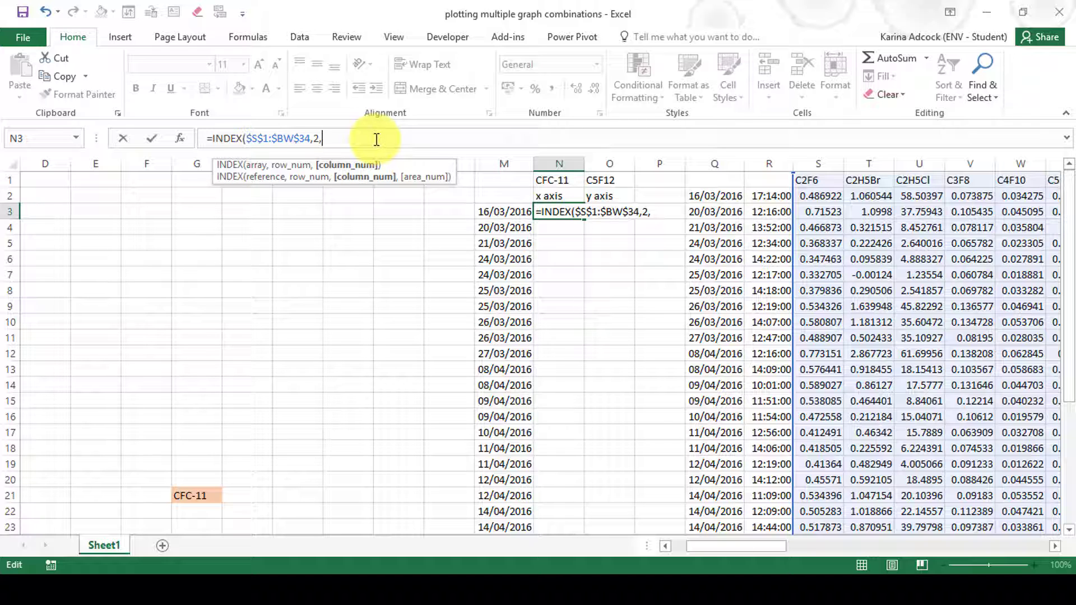
type("match")
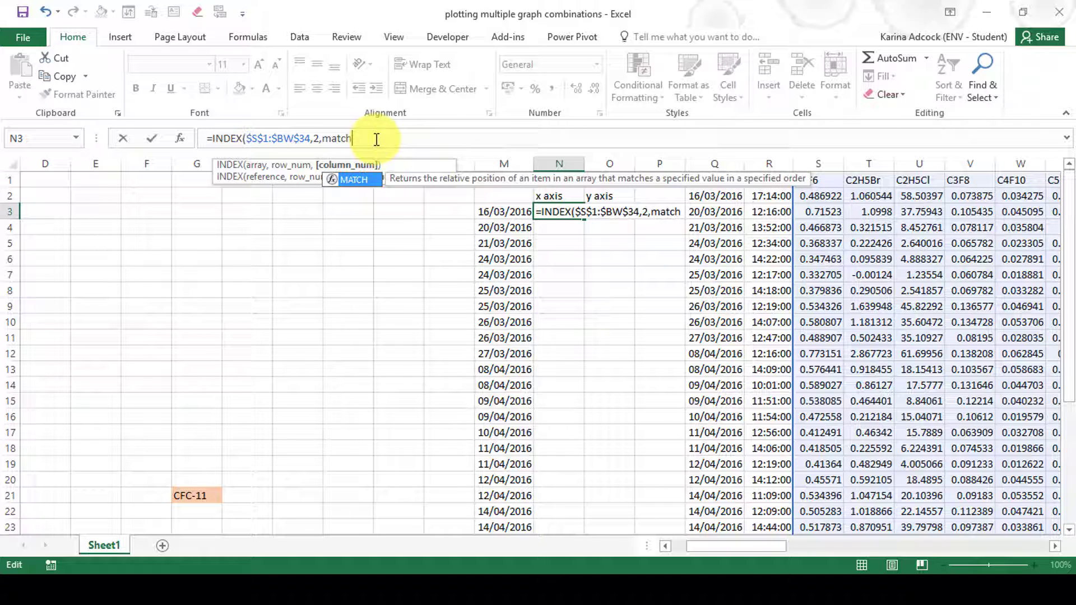
key("Tab")
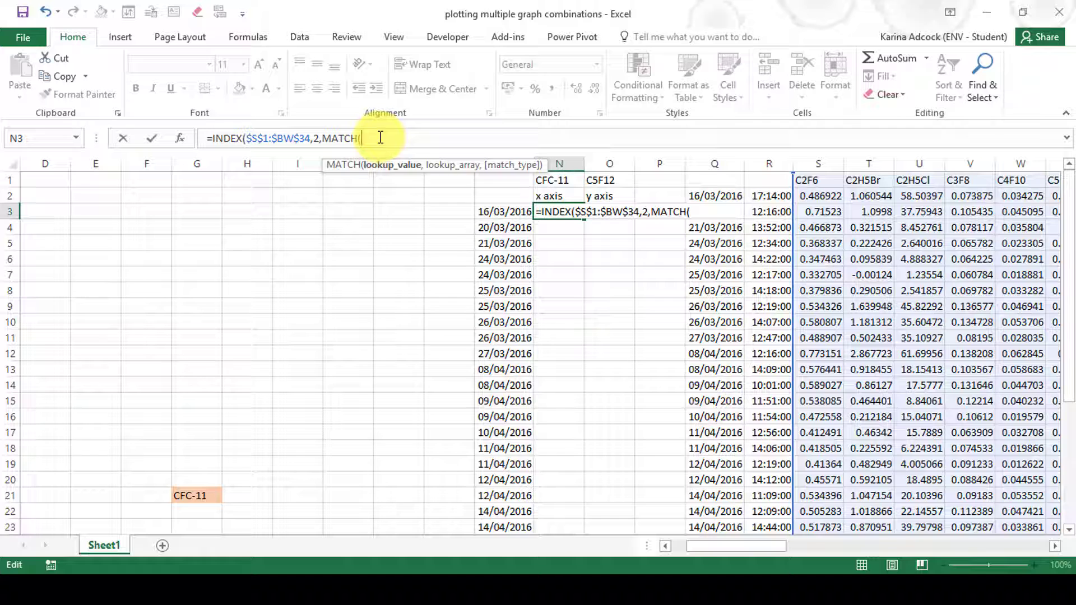
left_click(546, 179)
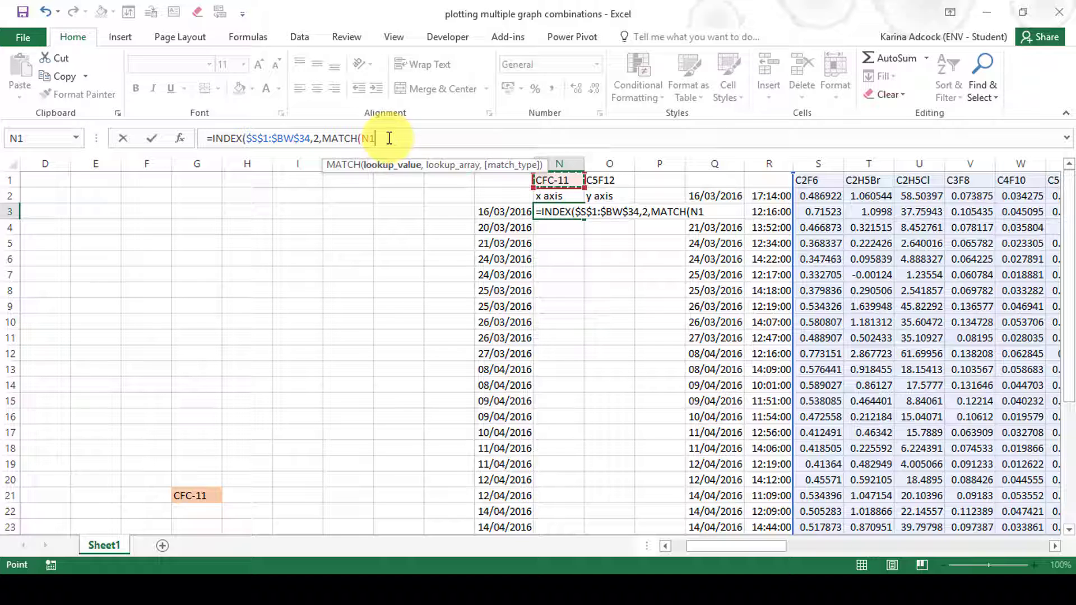
key("F4")
Step: Give MATCH the absolute header range $S$1:$BW$1 and 0 for exact match
type(",")
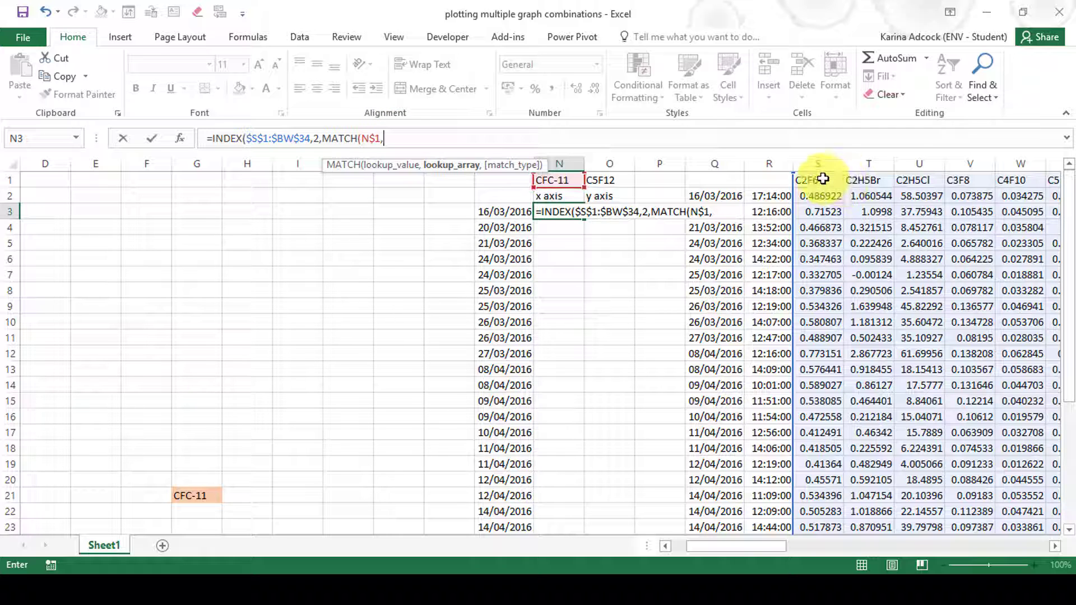
left_click(818, 179)
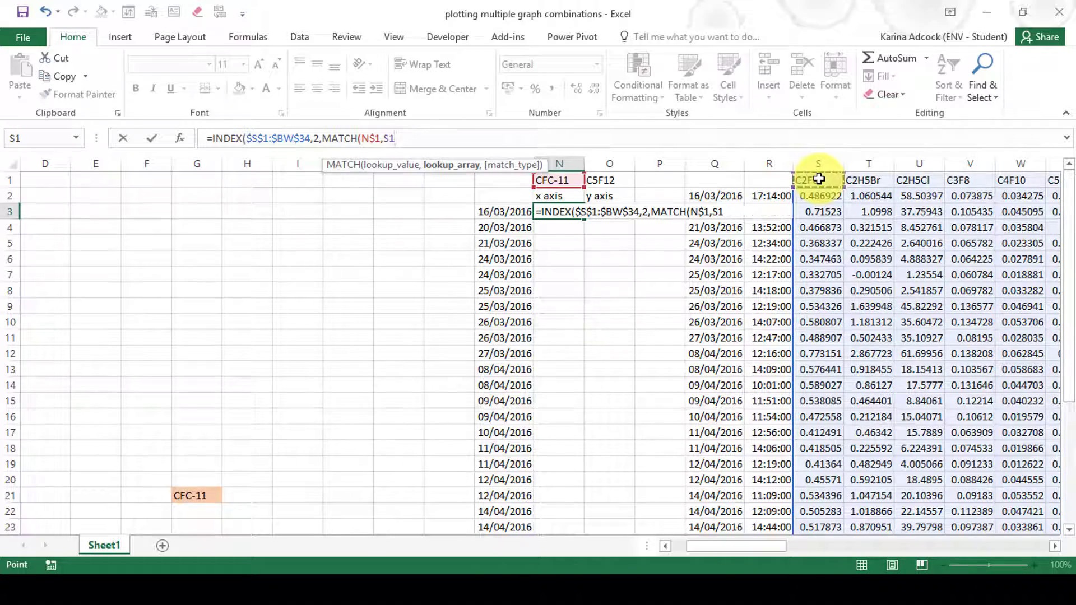
key("ctrl+shift+Right")
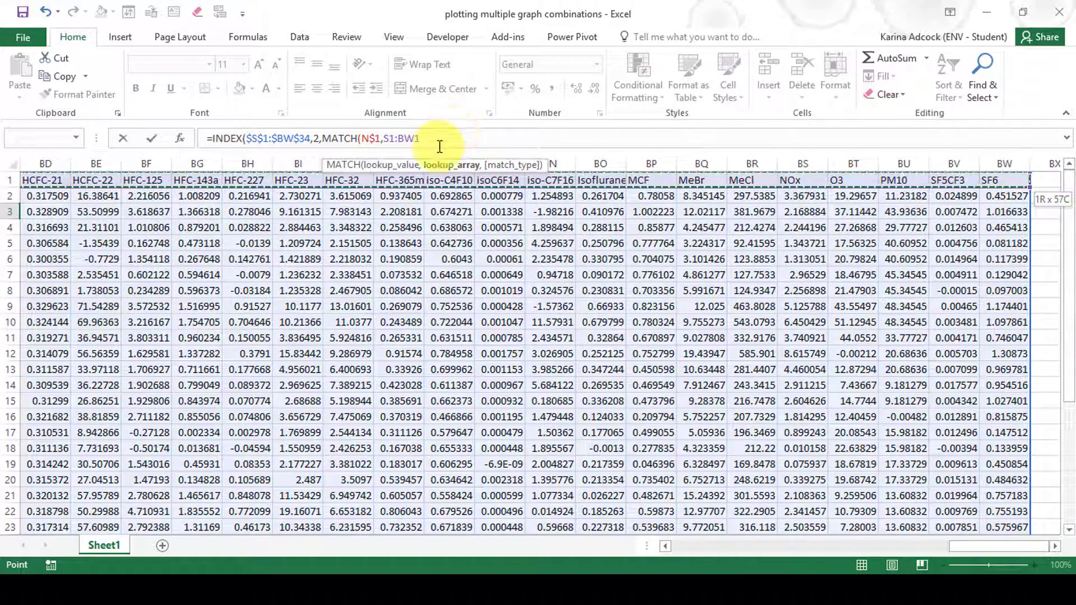
left_click(446, 167)
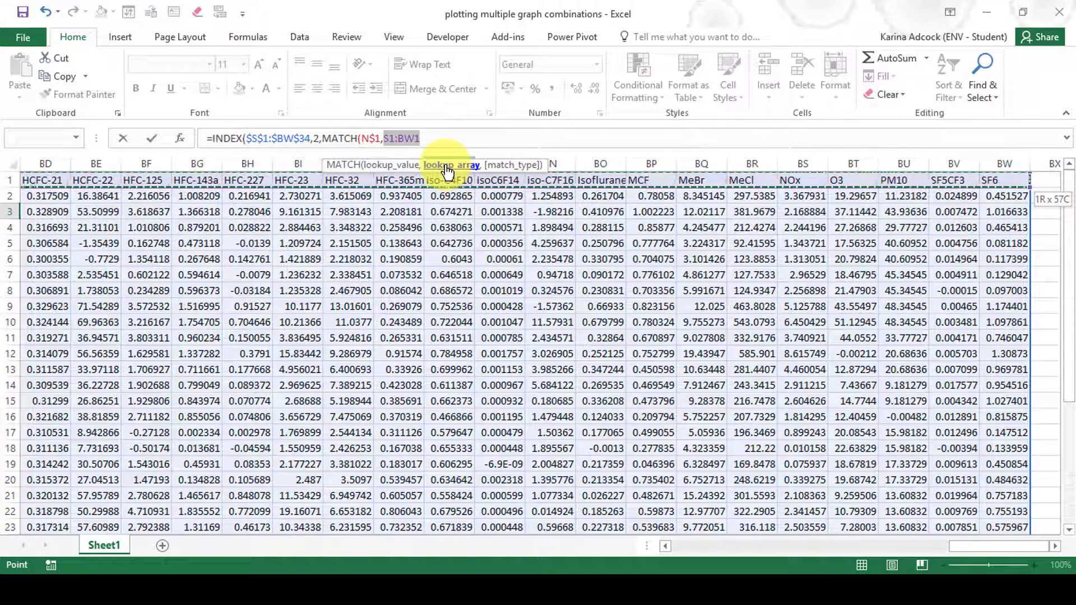
key("F4")
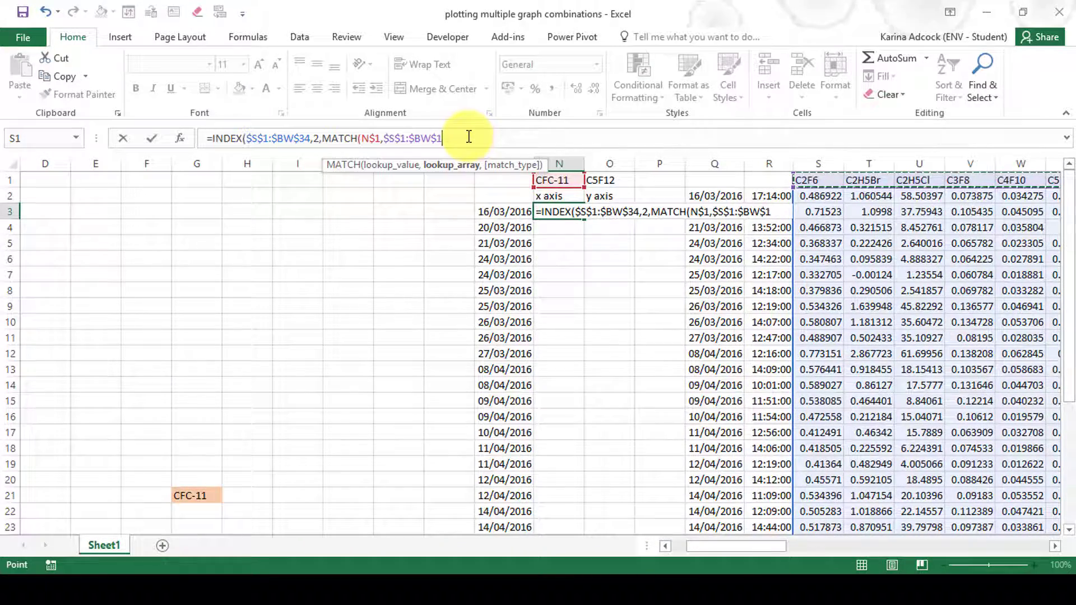
type(",")
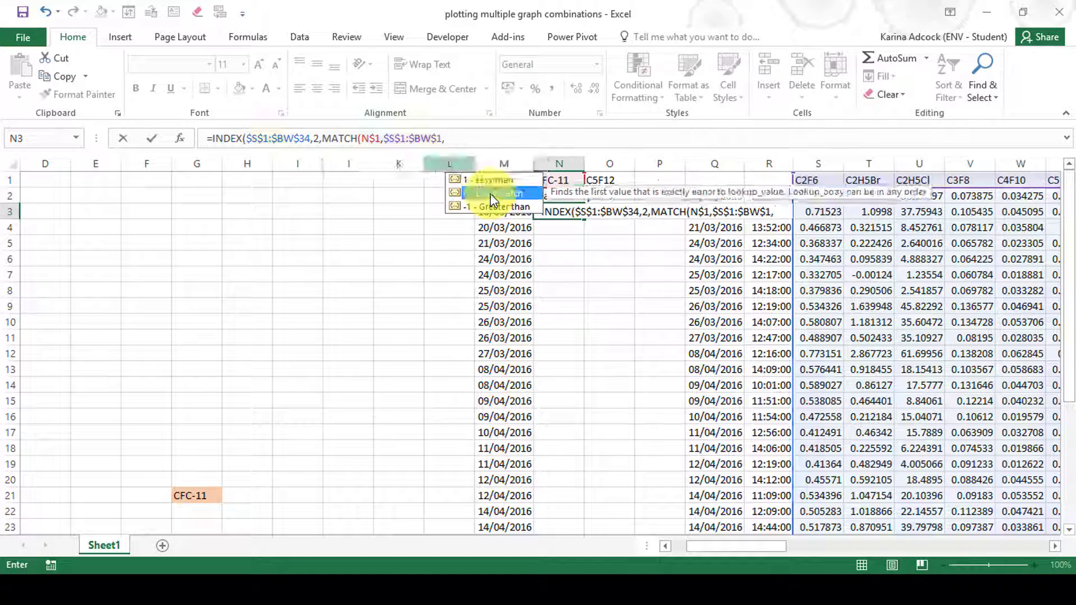
double_click(491, 194)
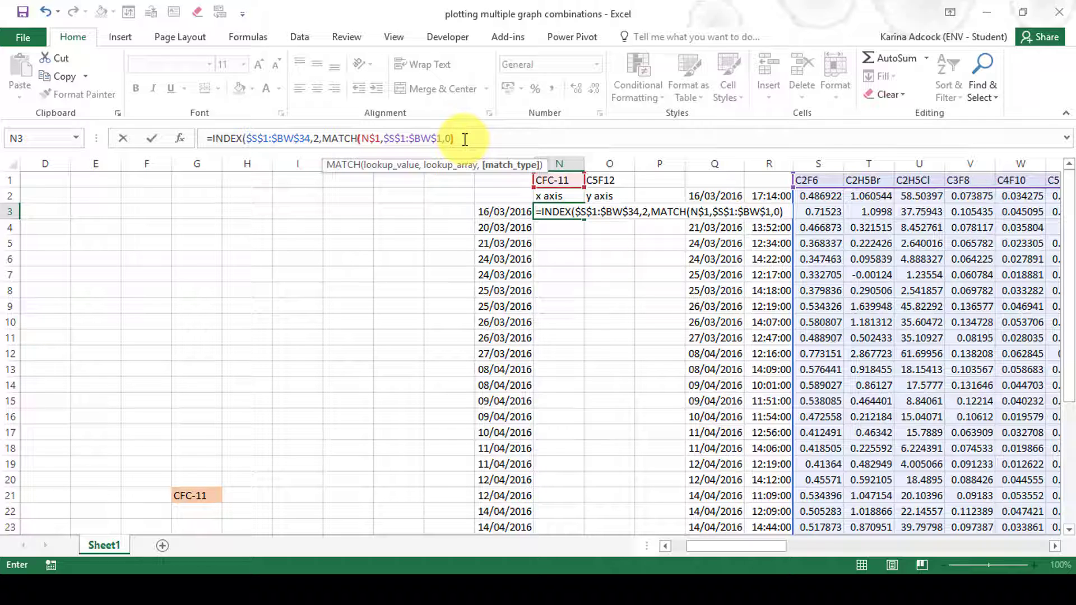
Step: Close and enter N3's INDEX/MATCH formula, then choose C2F6 in G21's dropdown
type(")")
key("Return")
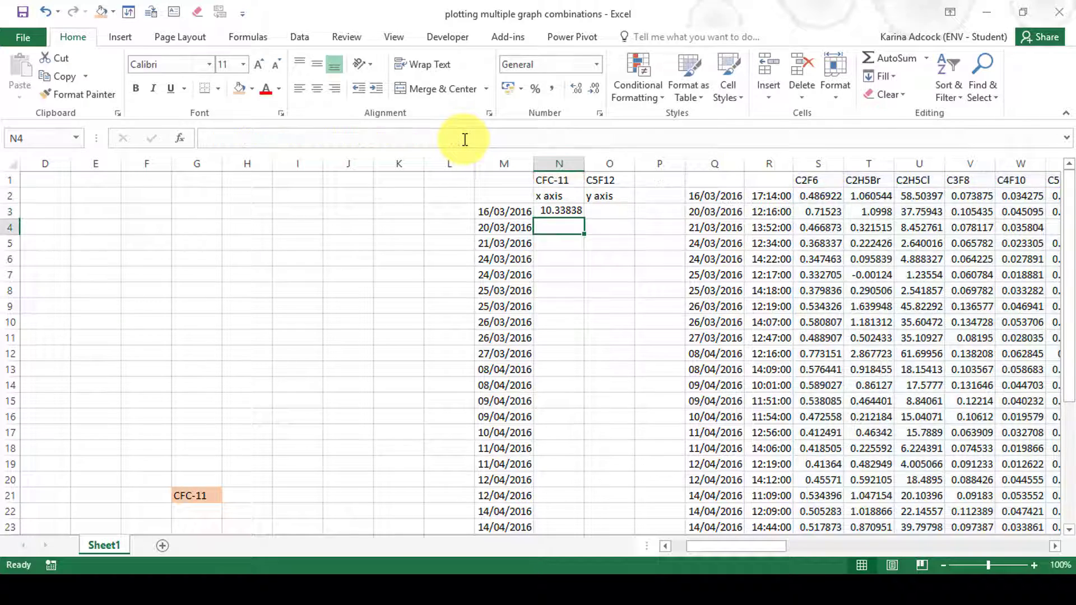
left_click(208, 493)
left_click(230, 496)
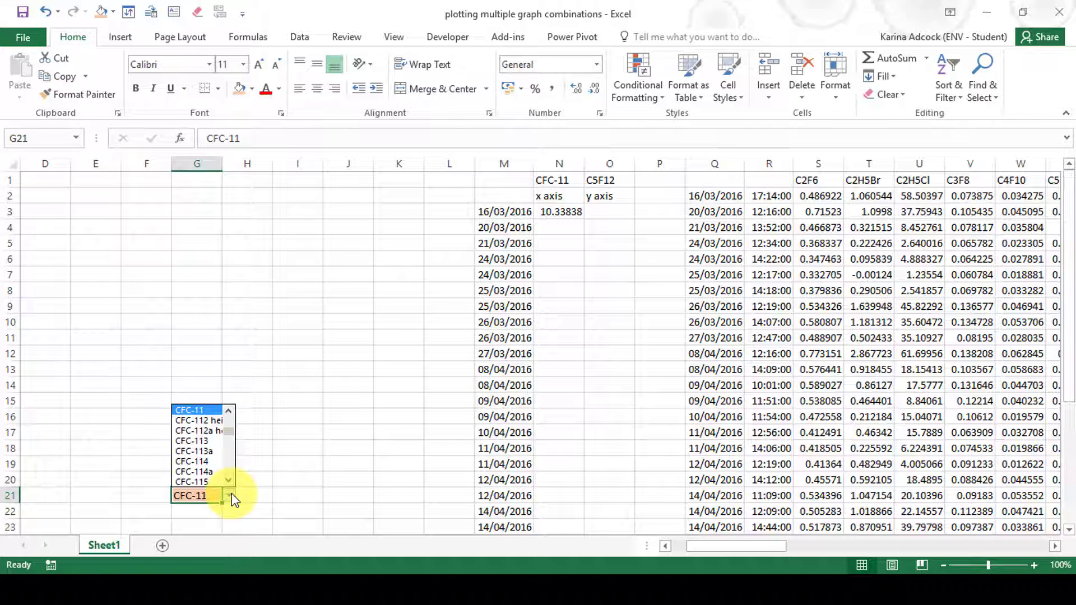
left_click(227, 410)
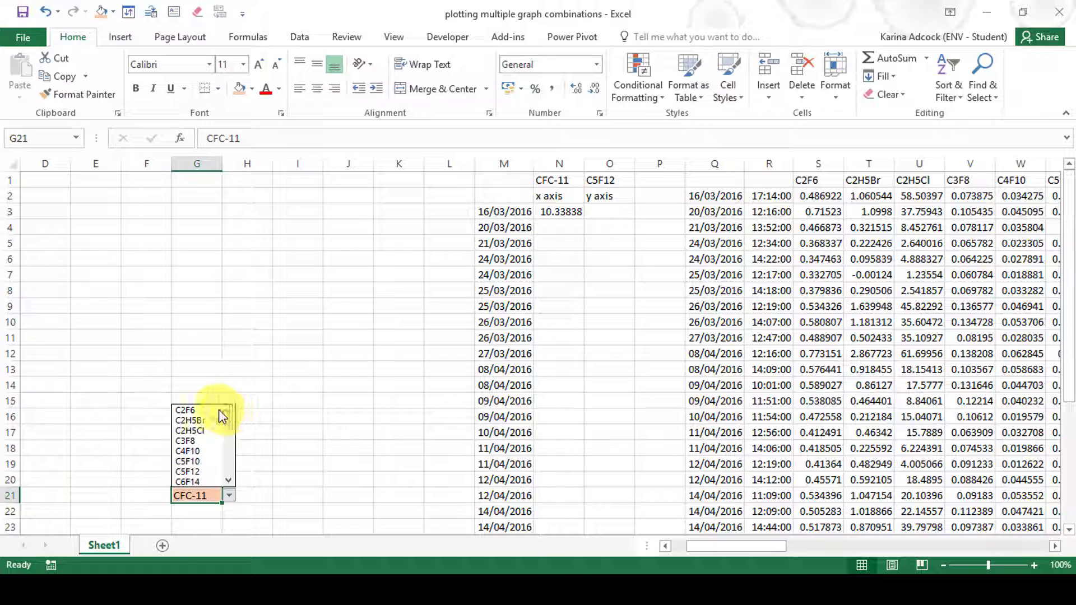
left_click(218, 409)
Step: Verify N1 shows C2F6 and N3's 0.486922 matches the S2 value
left_click(565, 177)
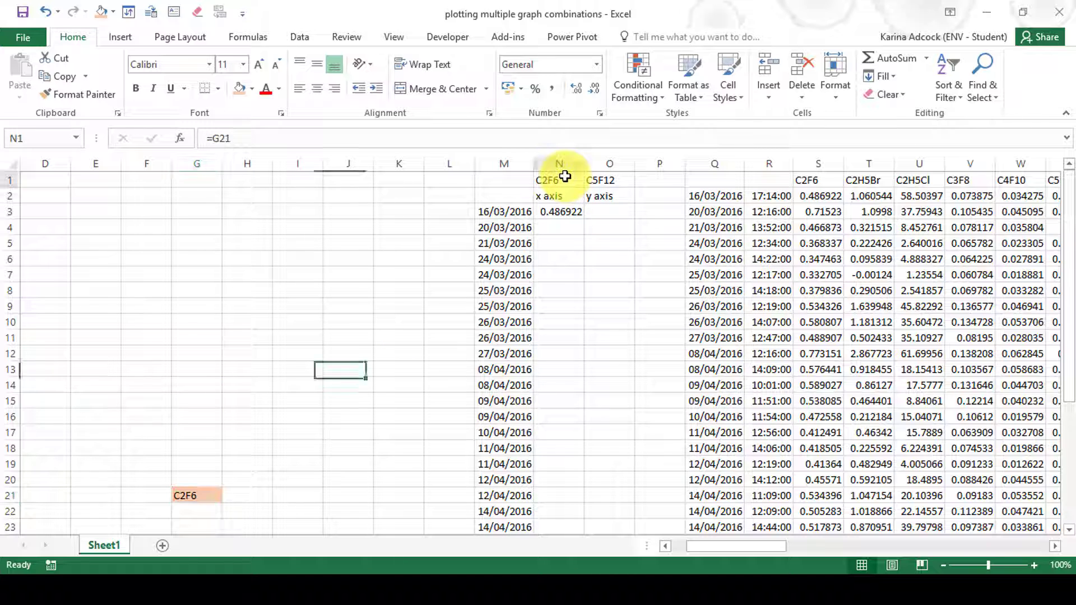
left_click(562, 213)
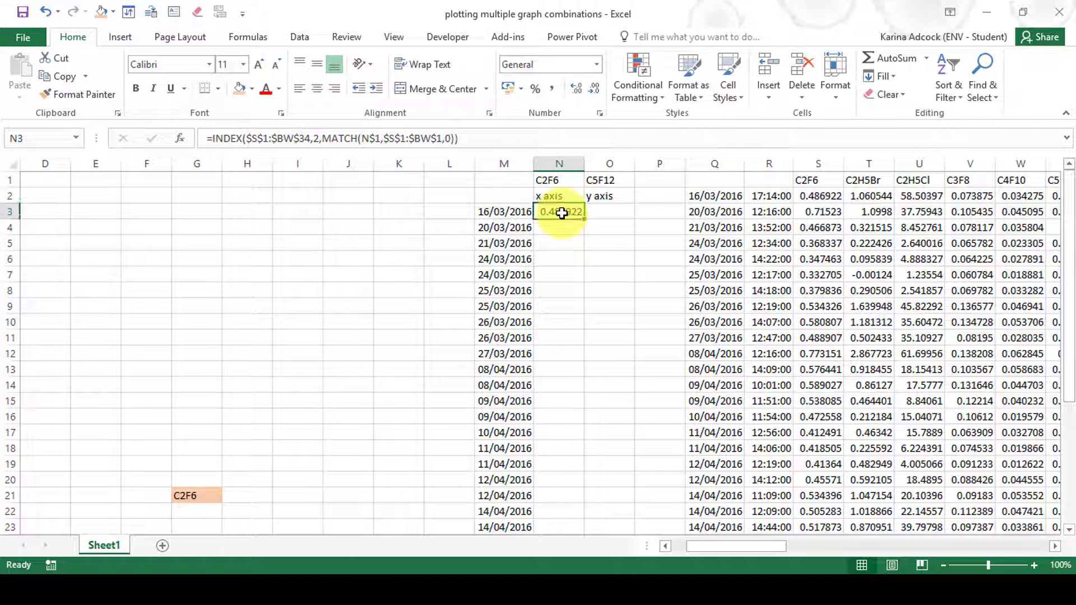
left_click(835, 195)
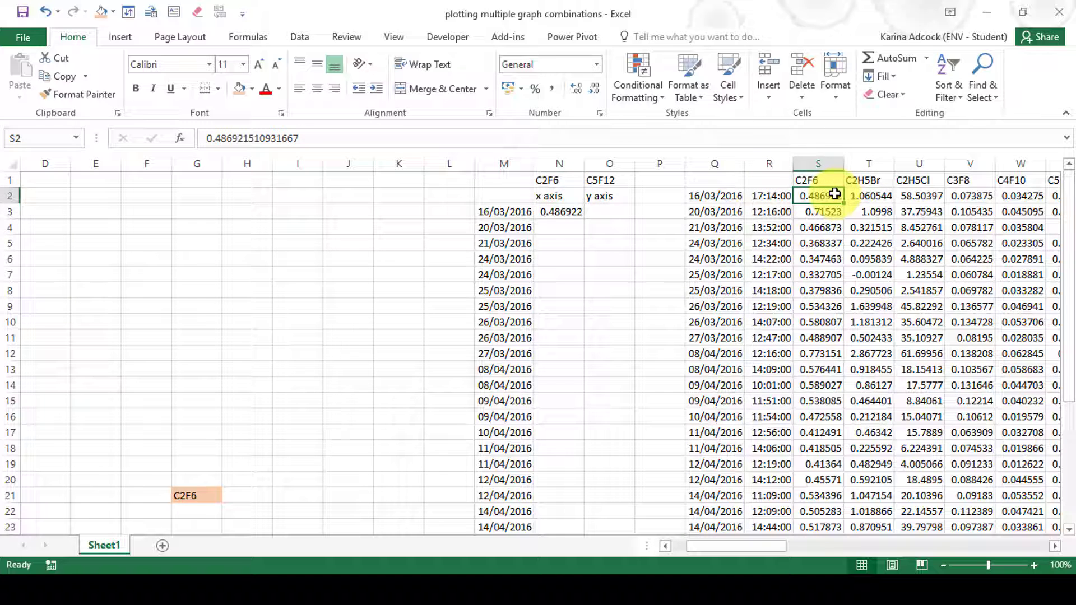
left_click(556, 210)
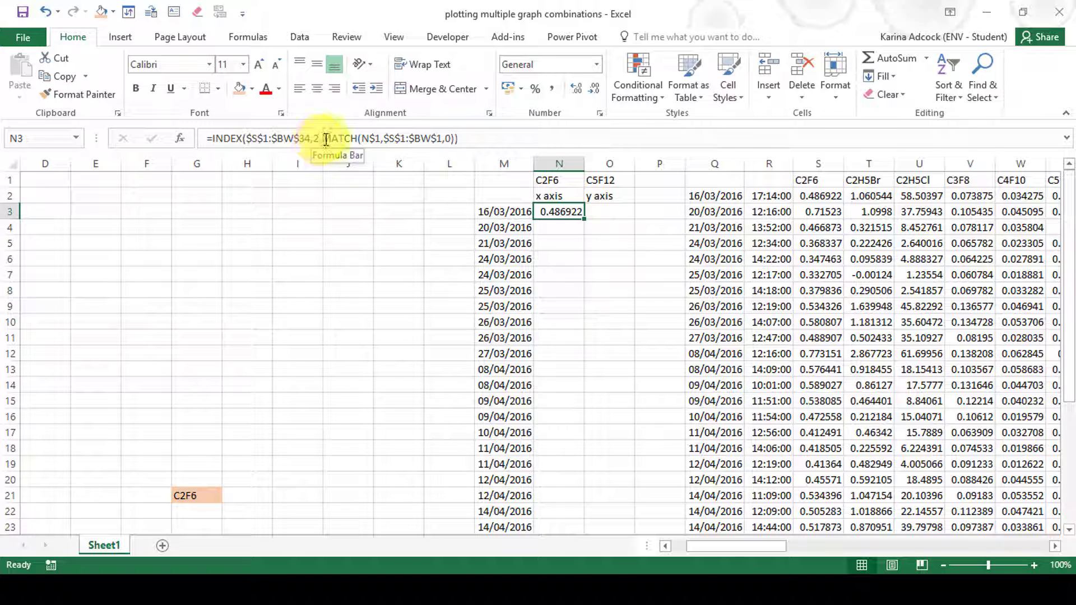
Step: Copy N3's MATCH portion into K4 as =MATCH(N$1,$S$1:$BW$1,0), which returns 1
left_click_drag(323, 138, 475, 136)
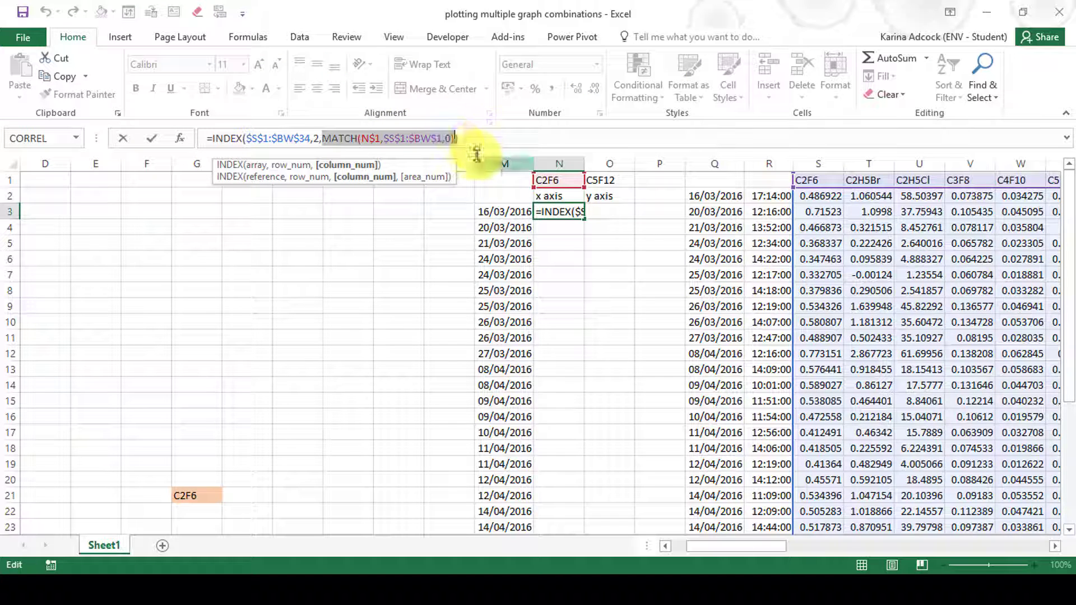
key("ctrl+c")
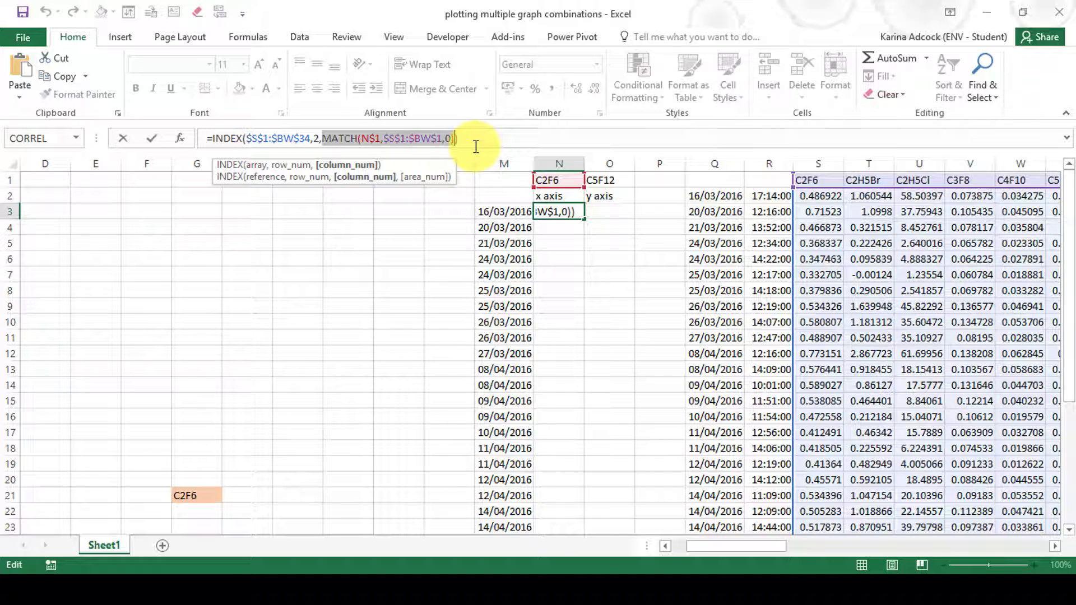
key("Escape")
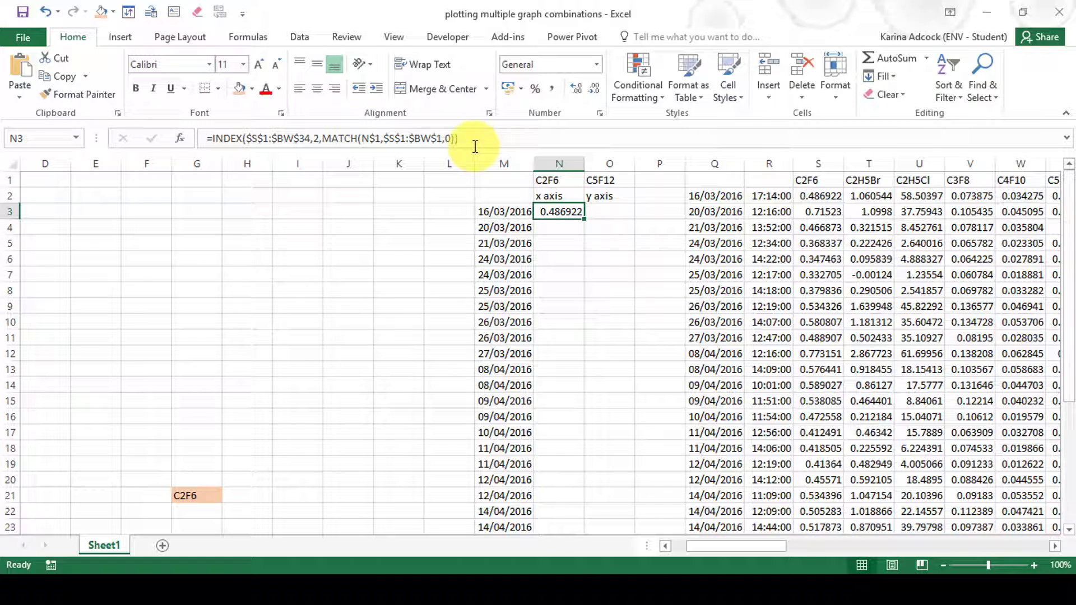
left_click(396, 223)
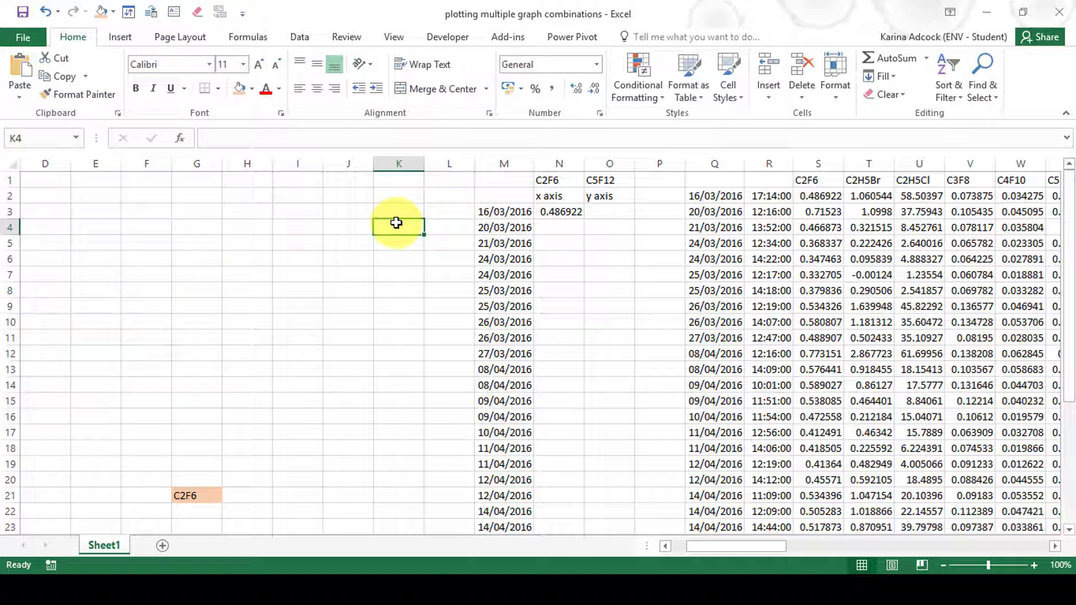
type("=MATCH(N$1,$S$1:$BW$1,0)")
key("Return")
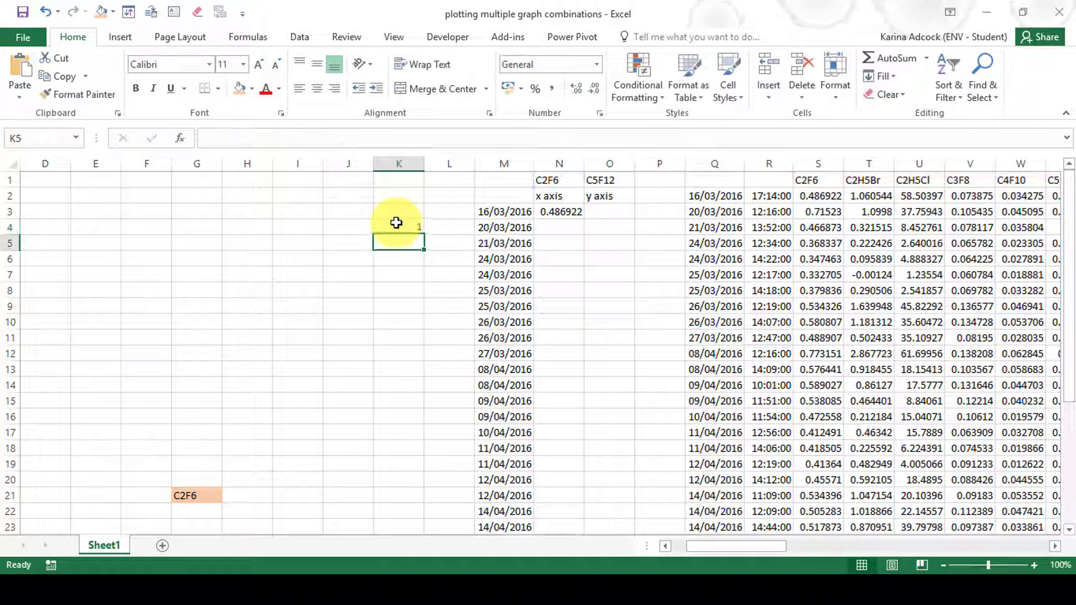
left_click(395, 224)
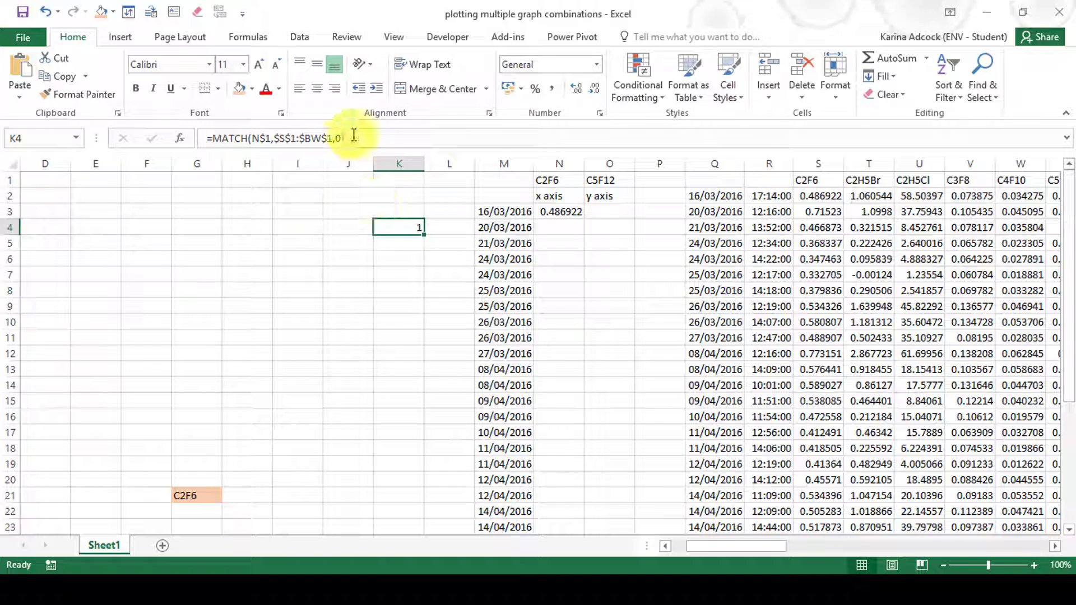
left_click(300, 138)
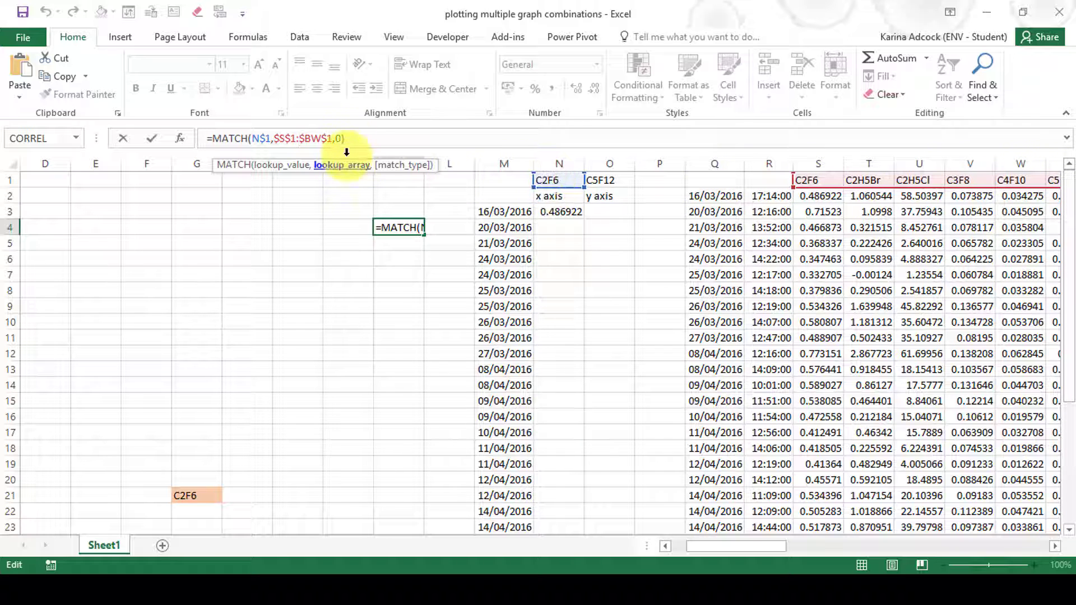
key("Home")
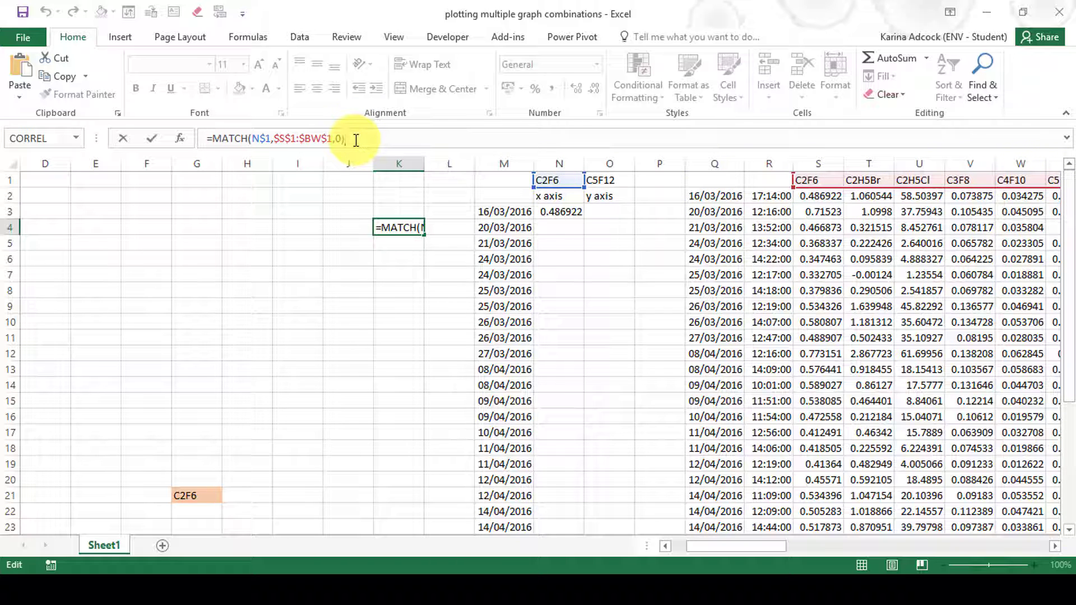
key("Return")
left_click(395, 223)
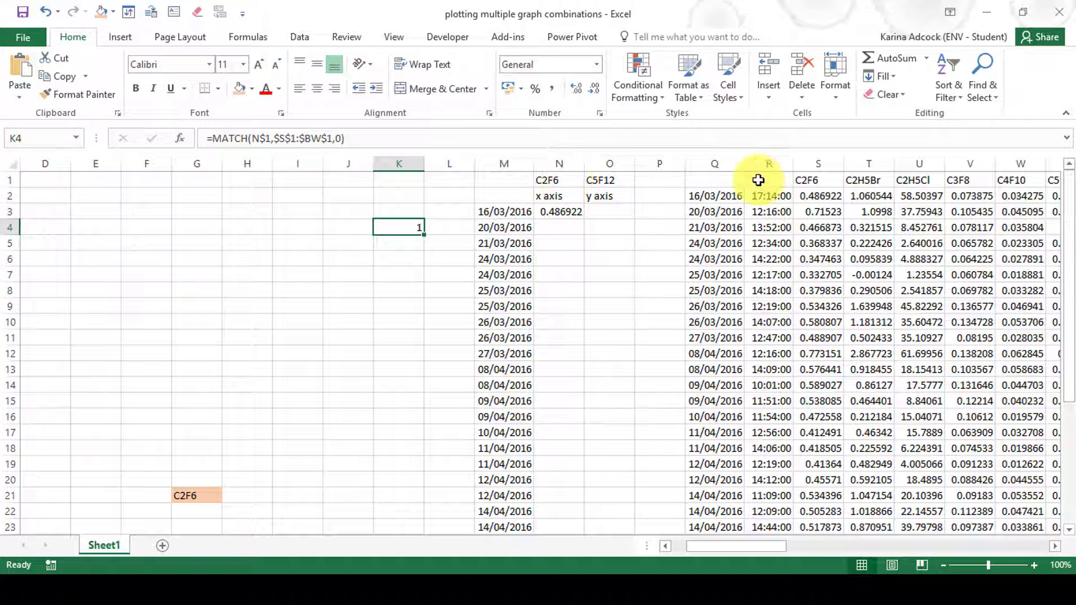
Step: Pick C2H5Br from G21's dropdown so K4 returns 2 and N3 shows 1.060544
left_click(817, 180)
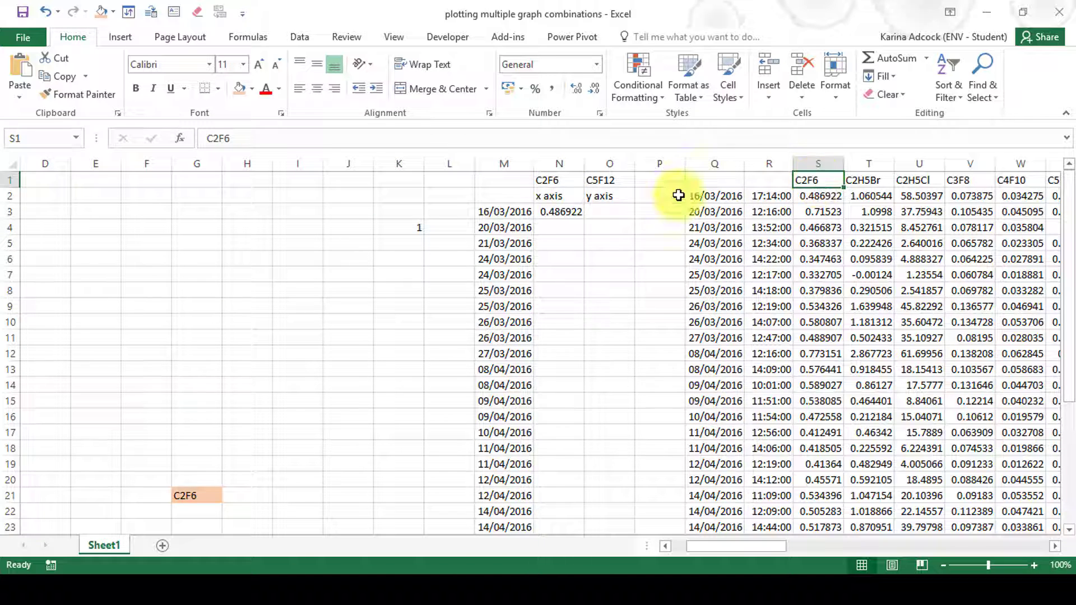
left_click(414, 224)
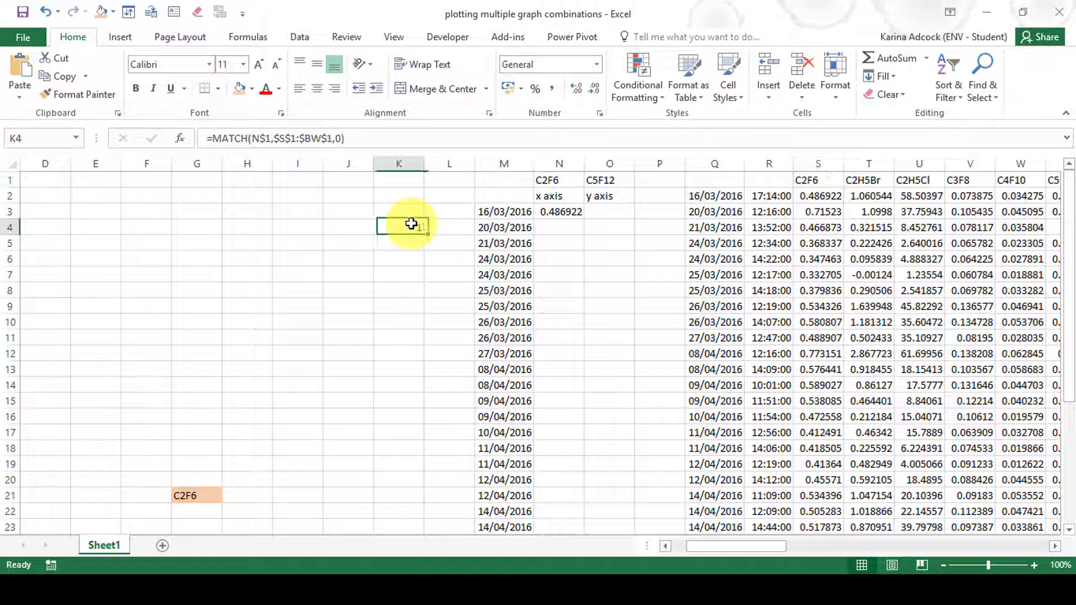
left_click(204, 493)
left_click(227, 496)
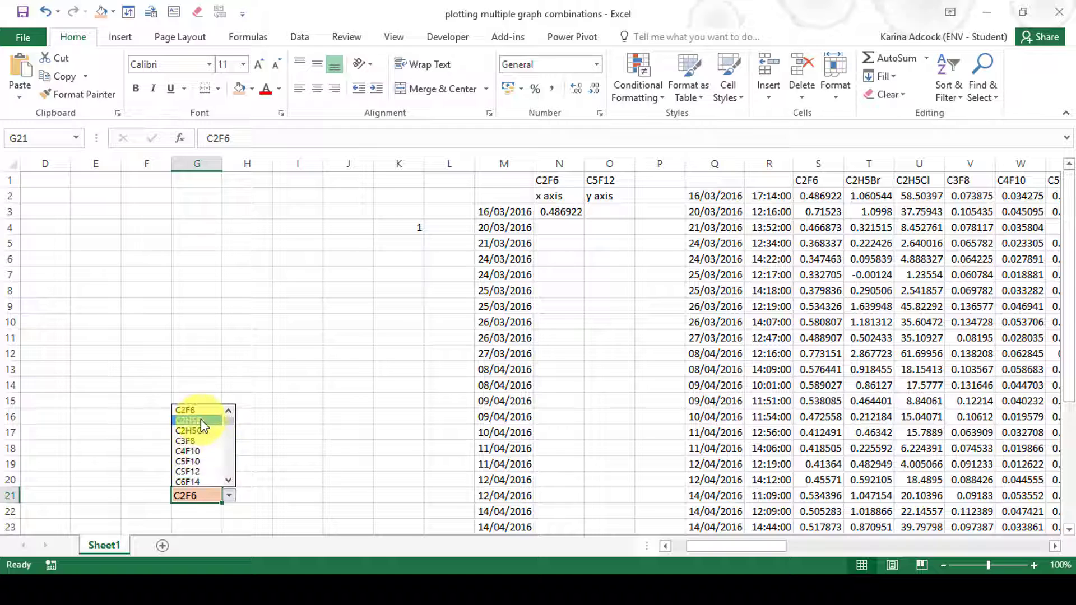
left_click(201, 419)
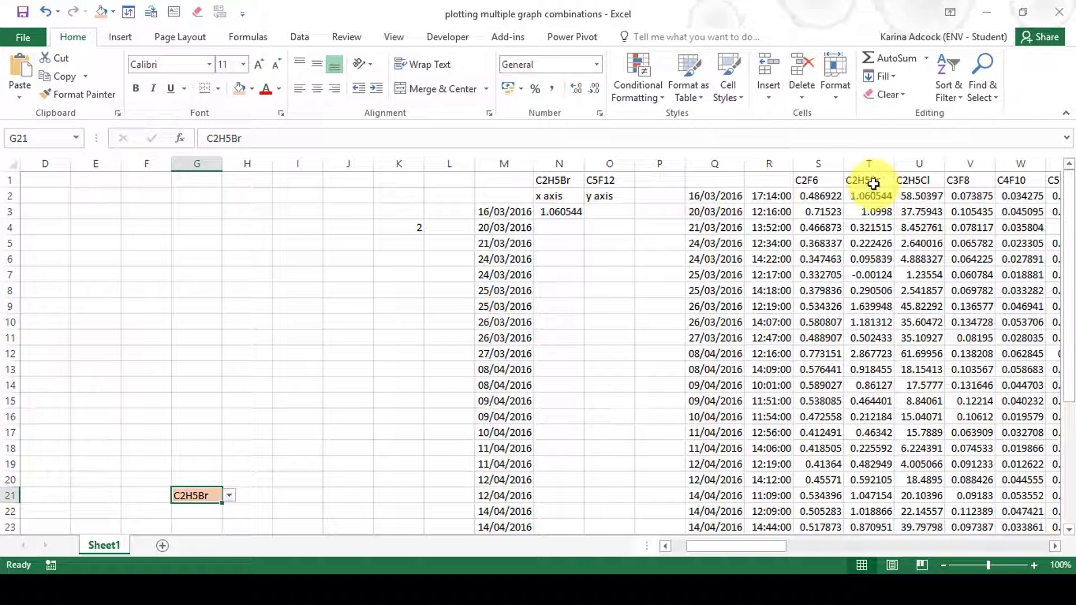
Step: Copy the N3 lookup formula into N4 as a trial, then delete it
left_click(405, 228)
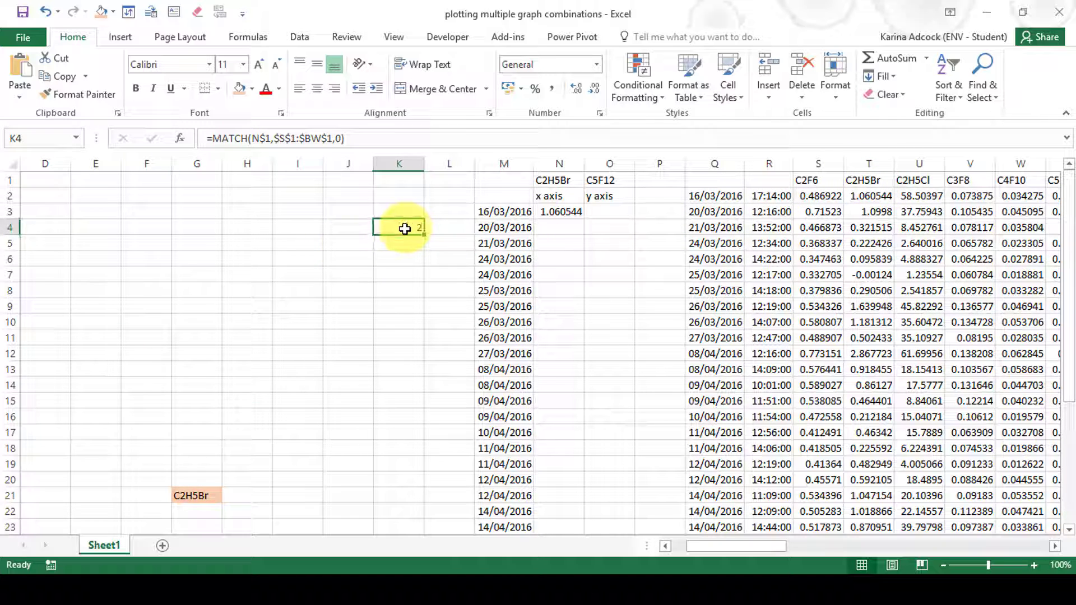
left_click(557, 212)
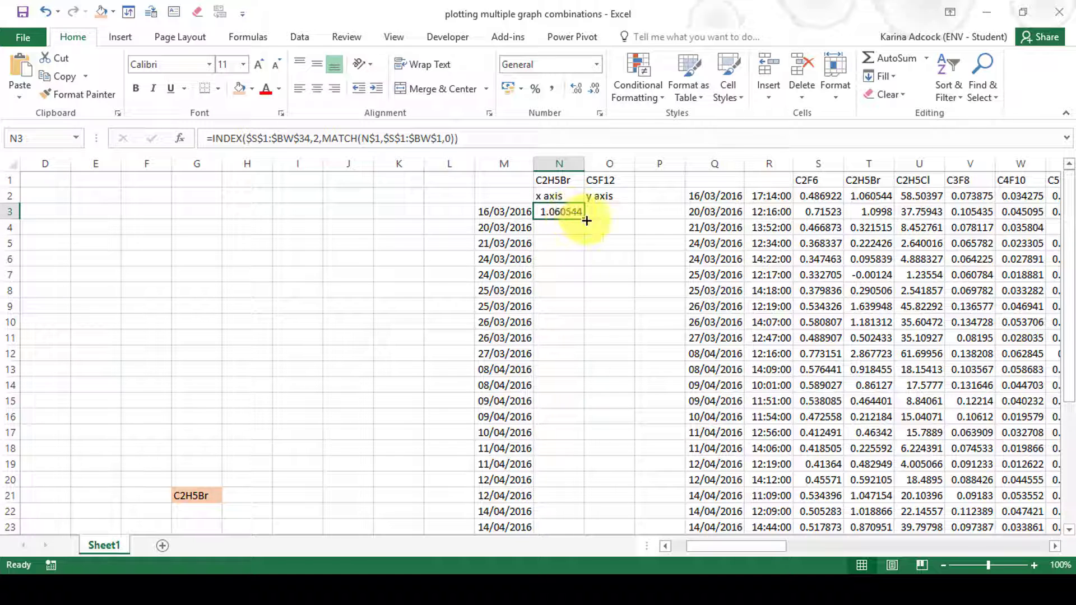
left_click_drag(583, 219, 560, 228)
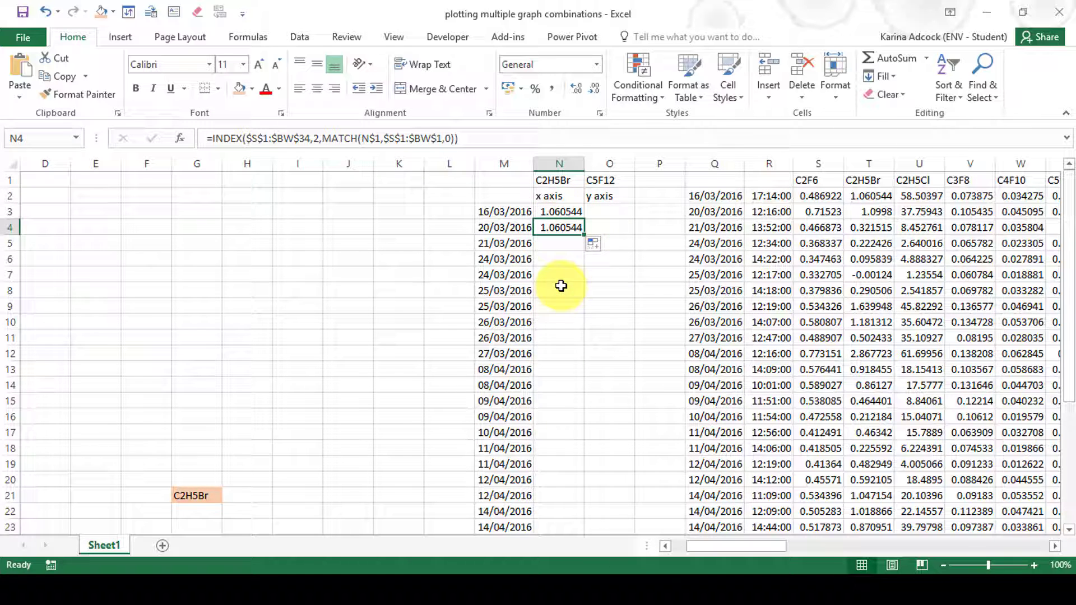
left_click(567, 230)
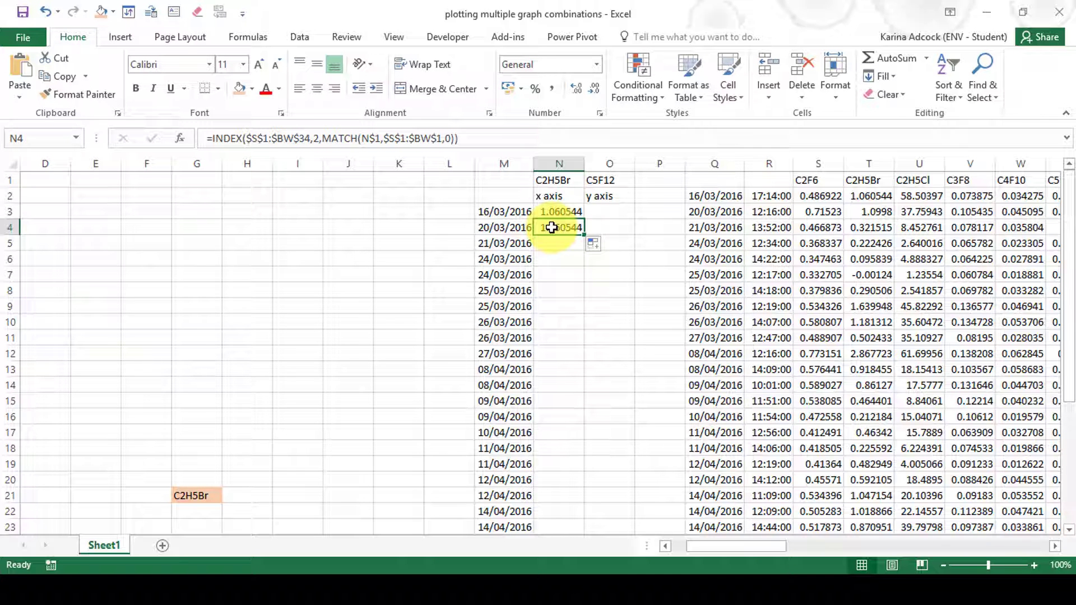
key("Delete")
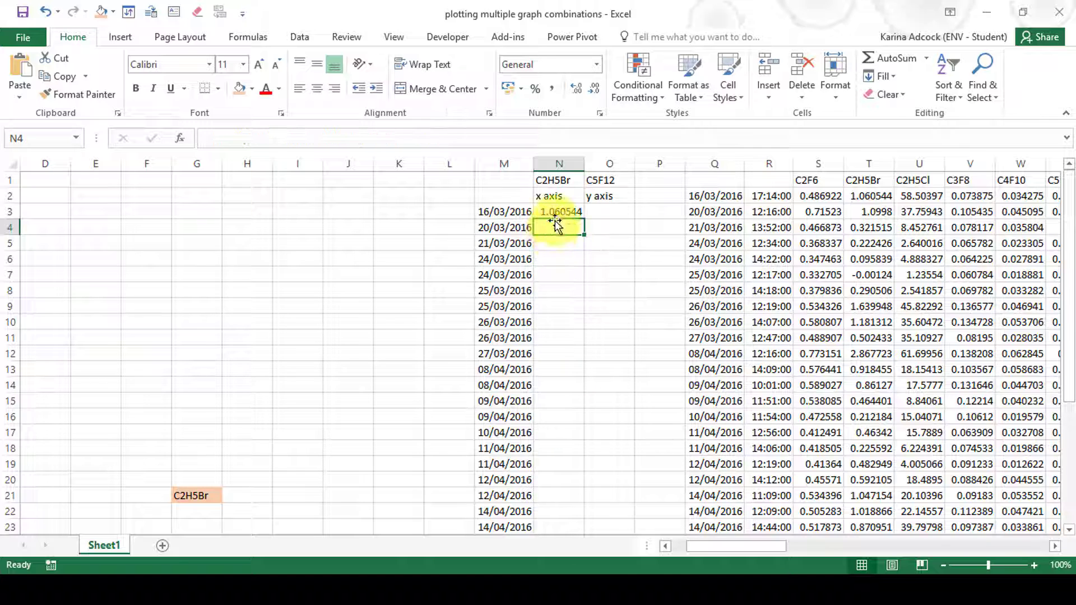
Step: Re-commit N3's INDEX formula unchanged from the formula bar
left_click(557, 212)
left_click(320, 140)
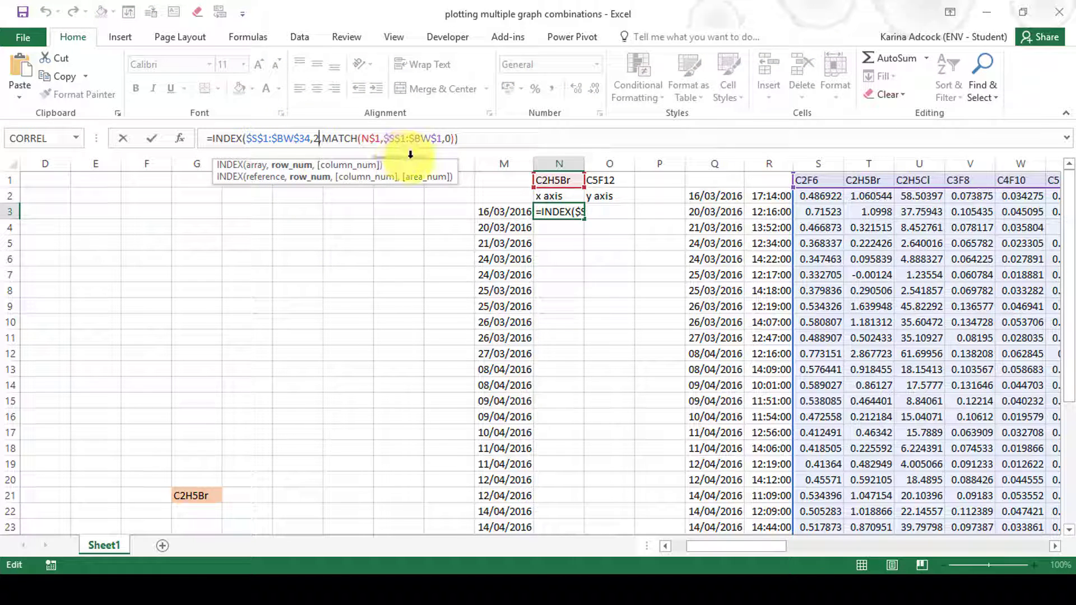
key("Return")
left_click(445, 207)
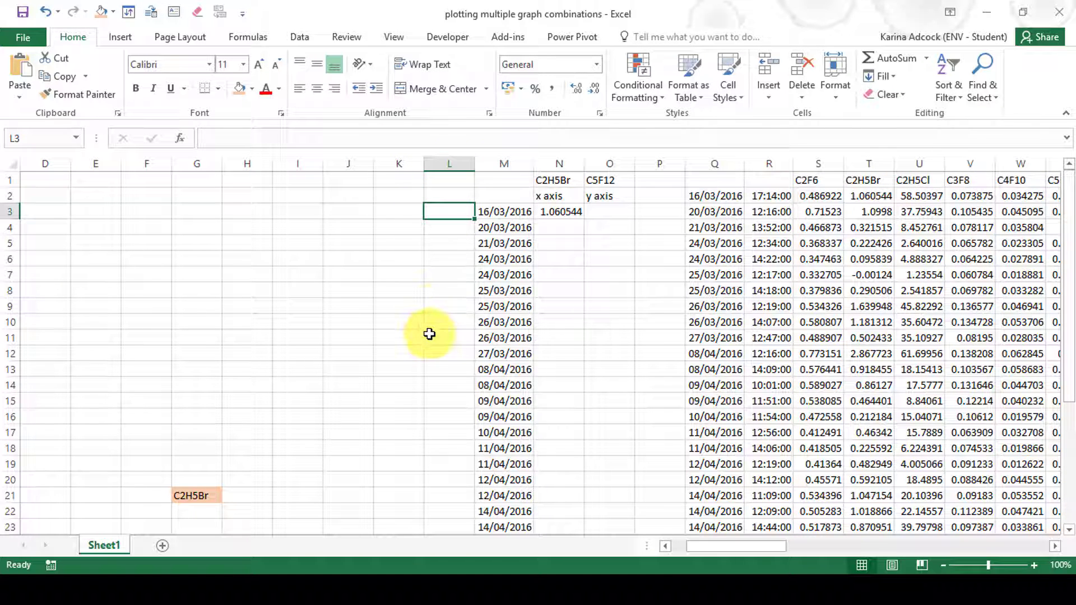
Step: Number L3:L35 as a counting series starting at 2
type("2")
key("Return")
left_click(442, 211)
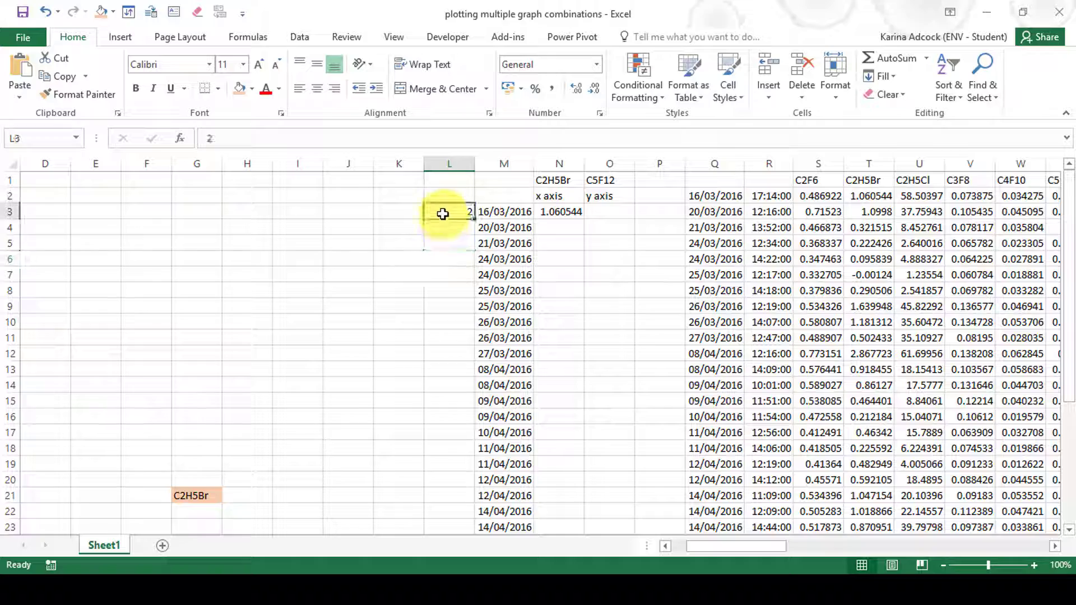
left_click_drag(475, 222, 469, 518)
left_click(487, 510)
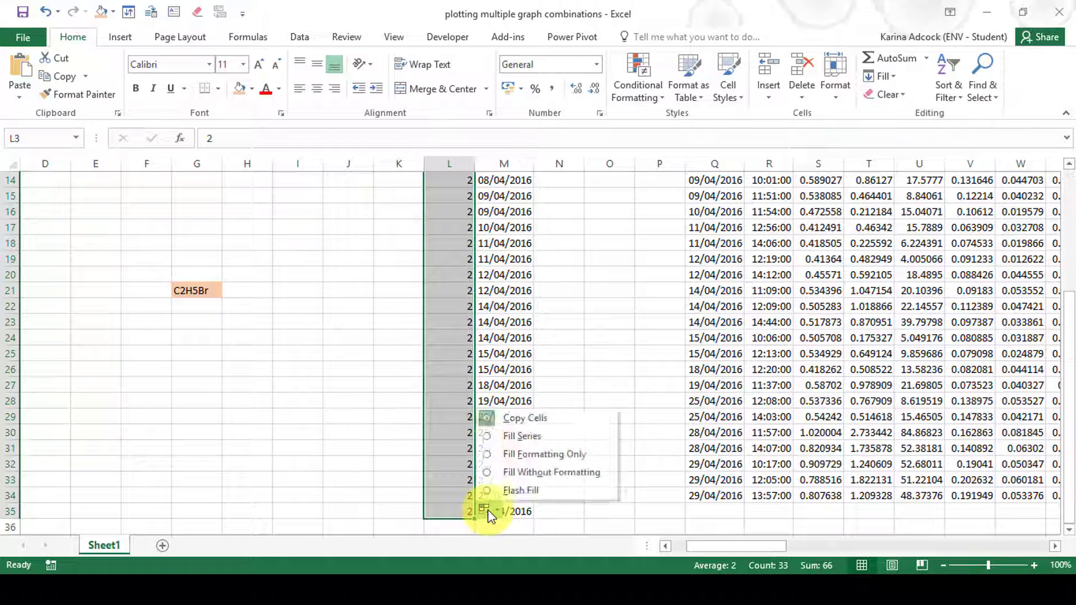
left_click(485, 440)
scroll(487, 434, "up", 4)
left_click(571, 324)
scroll(571, 319, "up", 1)
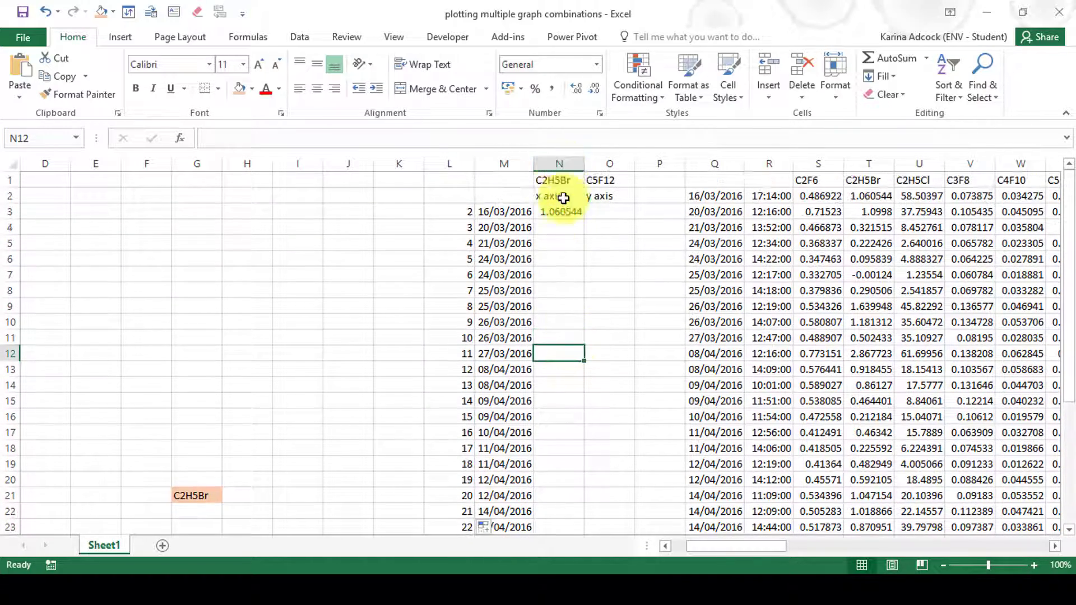
Step: Replace the fixed row number 2 in N3's INDEX formula with $L3
left_click(560, 211)
left_click(319, 138)
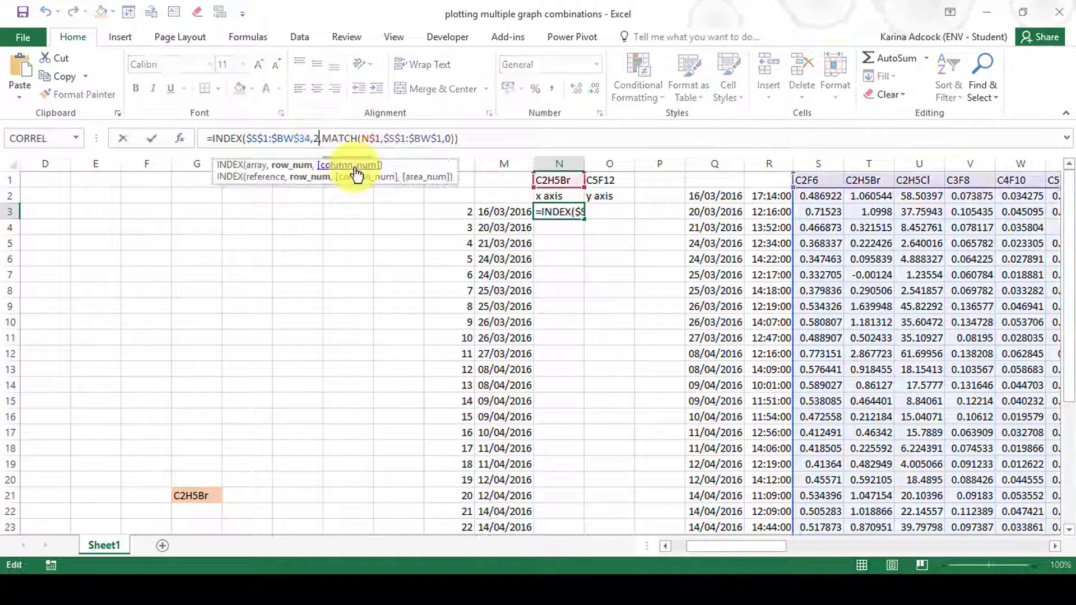
key("BackSpace")
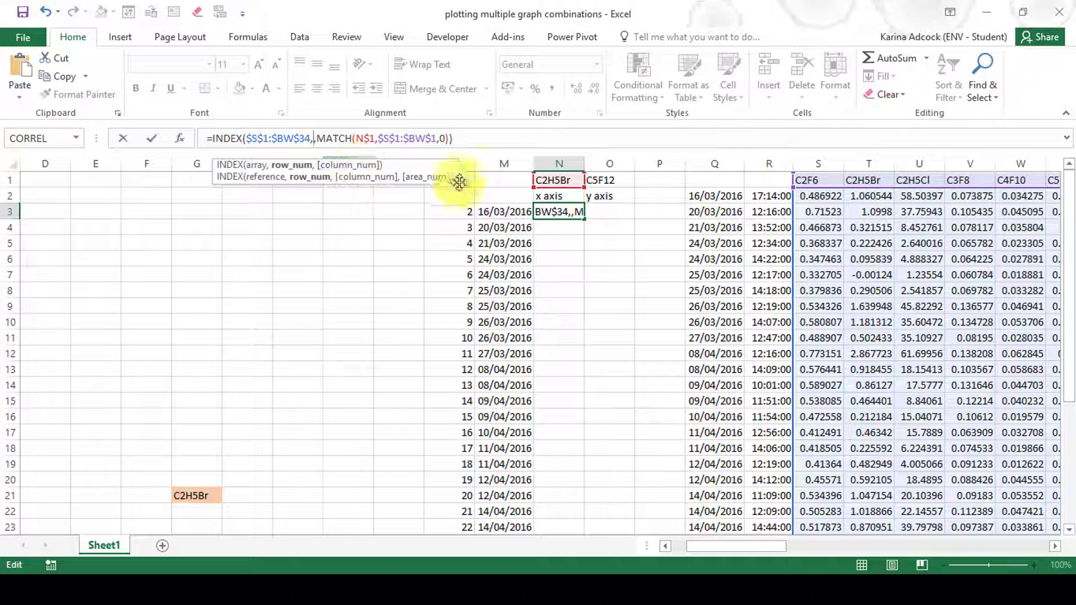
left_click(463, 212)
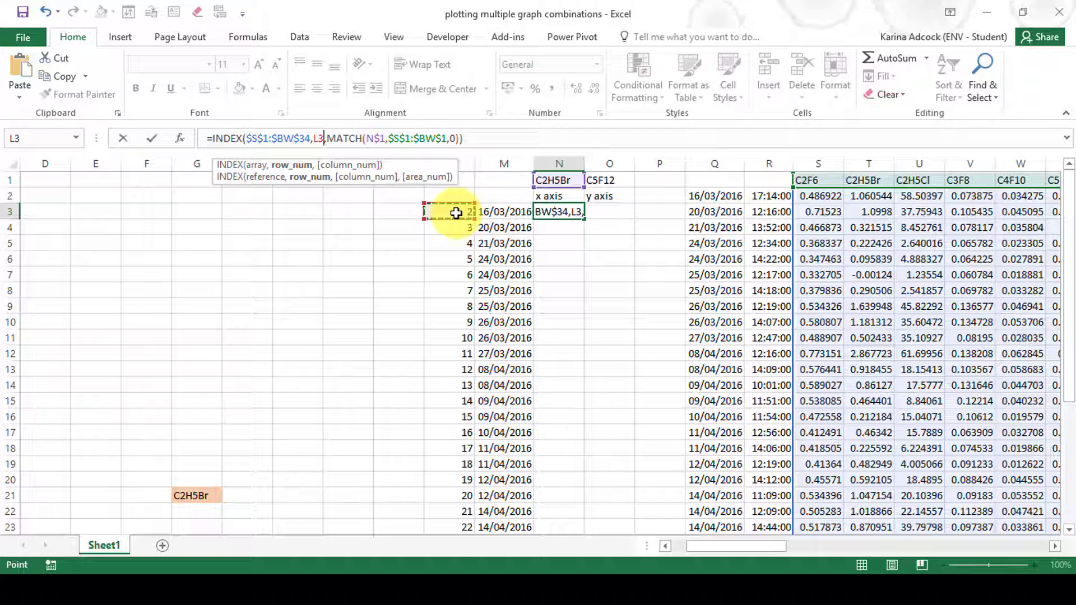
key("F4")
key("F4")
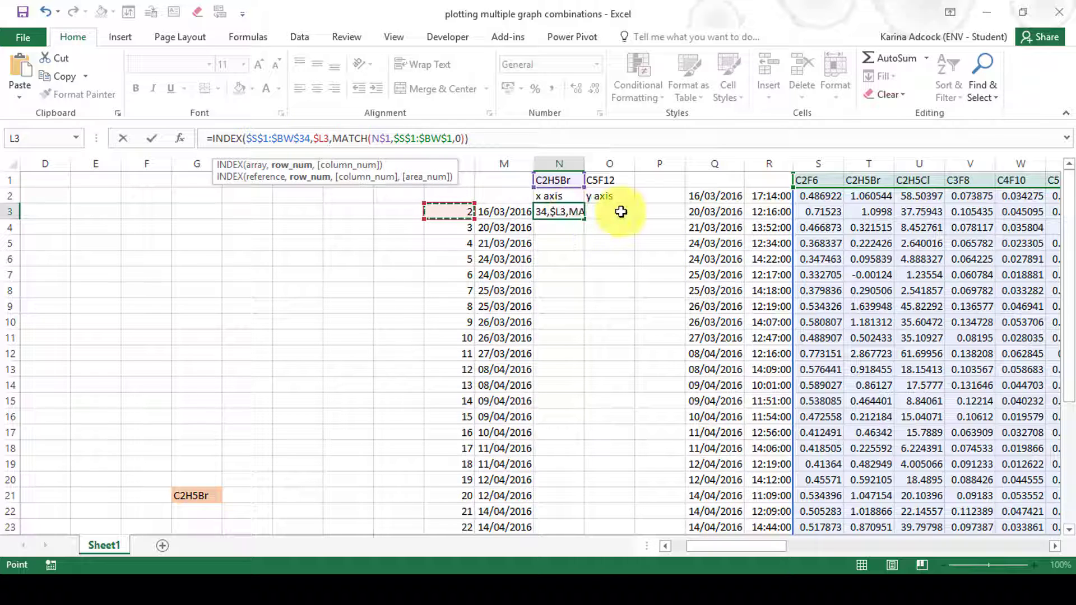
left_click(517, 144)
key("Return")
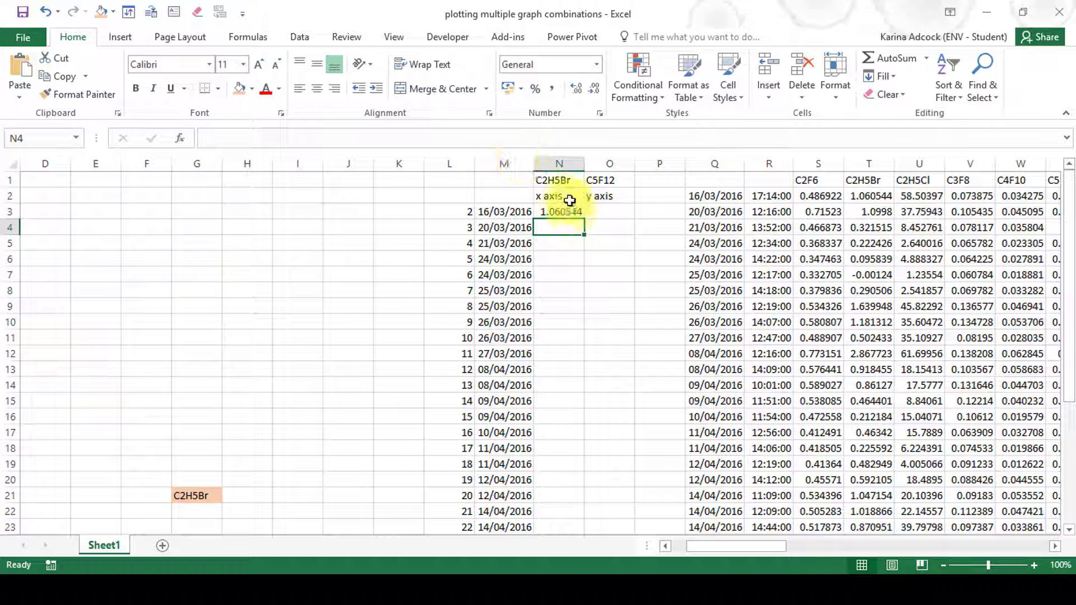
left_click(560, 212)
Step: Fill the lookup formula across to O3 and down both columns to the last date
left_click_drag(589, 224, 637, 235)
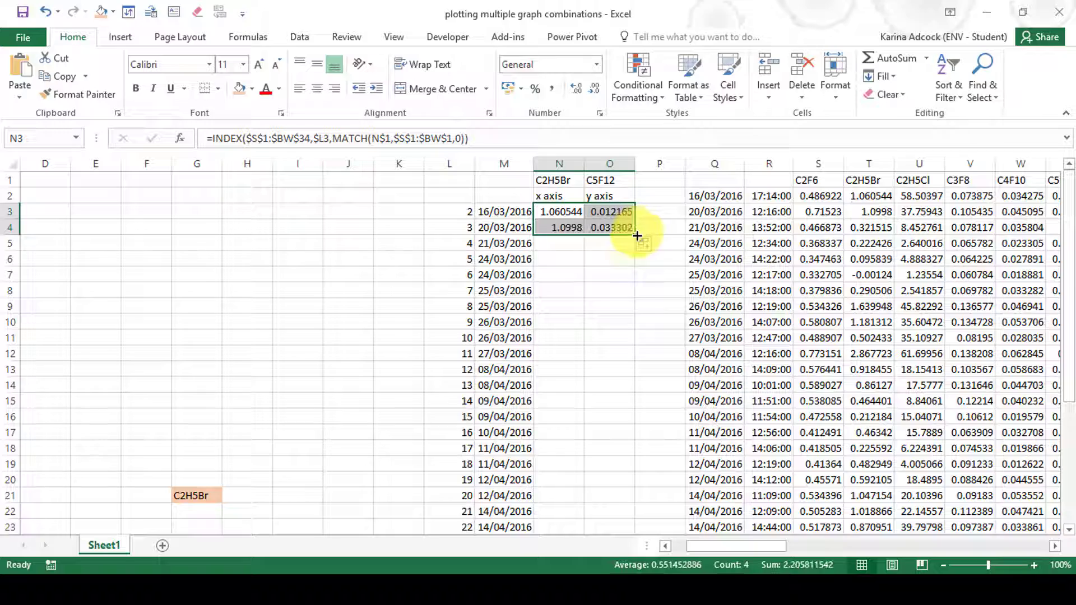
double_click(637, 235)
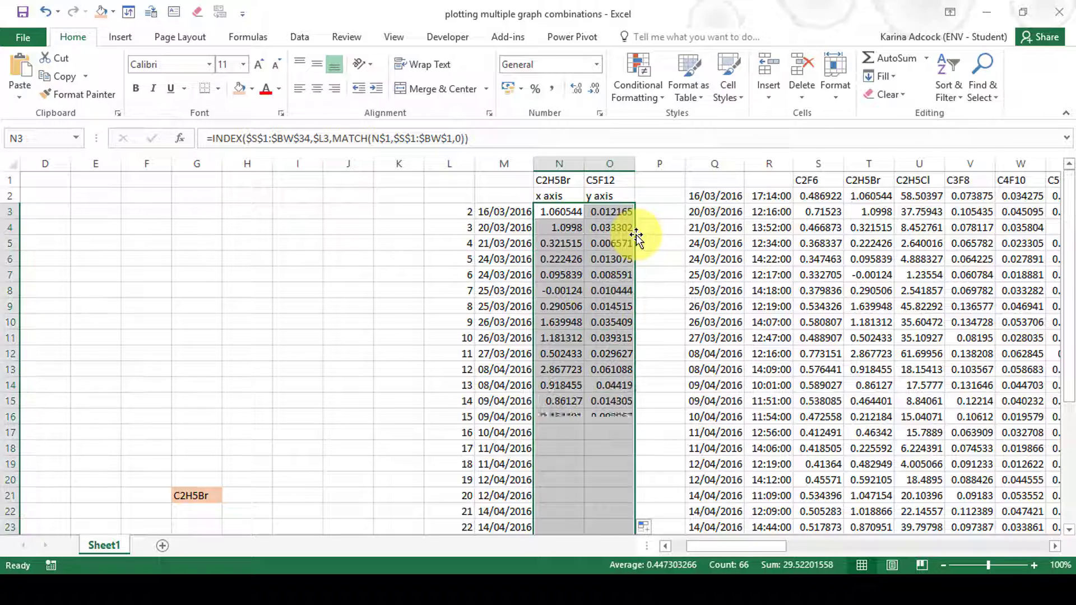
left_click(567, 243)
scroll(602, 298, "down", 1)
scroll(603, 299, "up", 1)
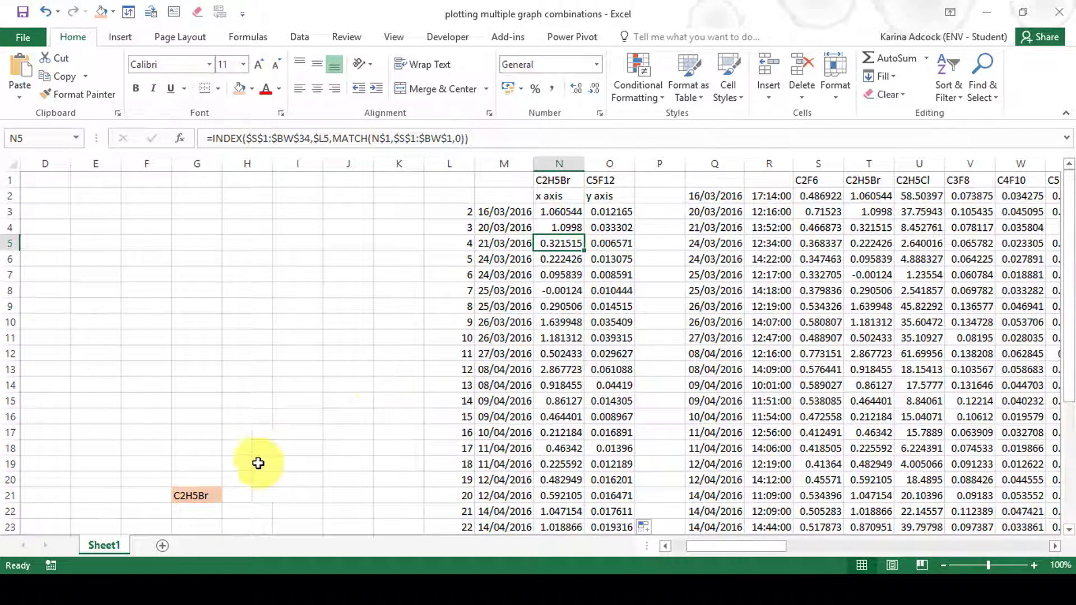
Step: Set the G21 gas to C5F12 and check the N1 and N3 formulas update
left_click(196, 497)
left_click(229, 496)
scroll(213, 460, "down", 2)
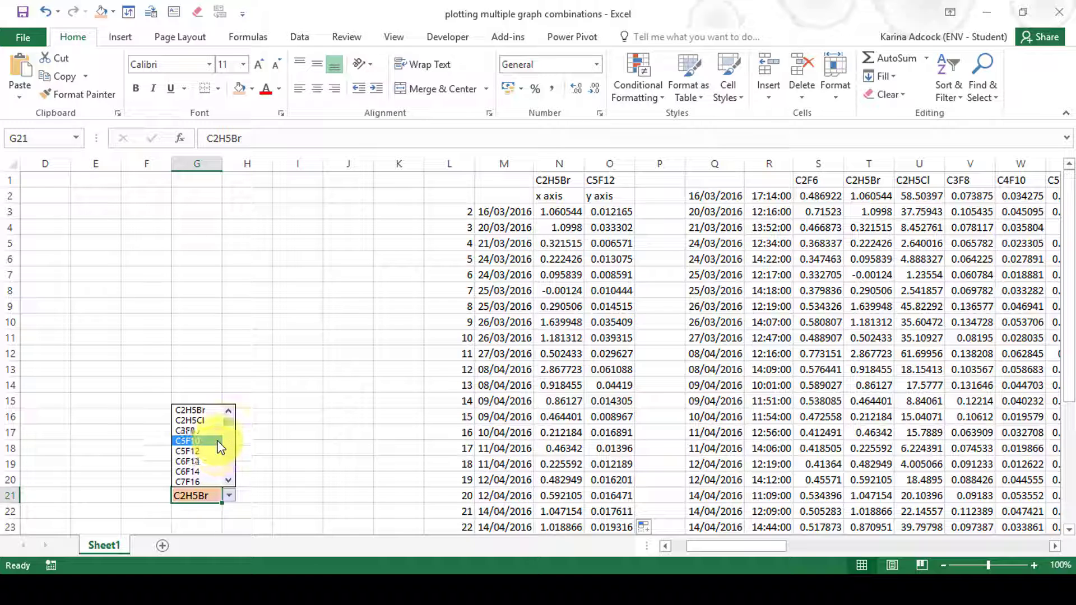
left_click(210, 462)
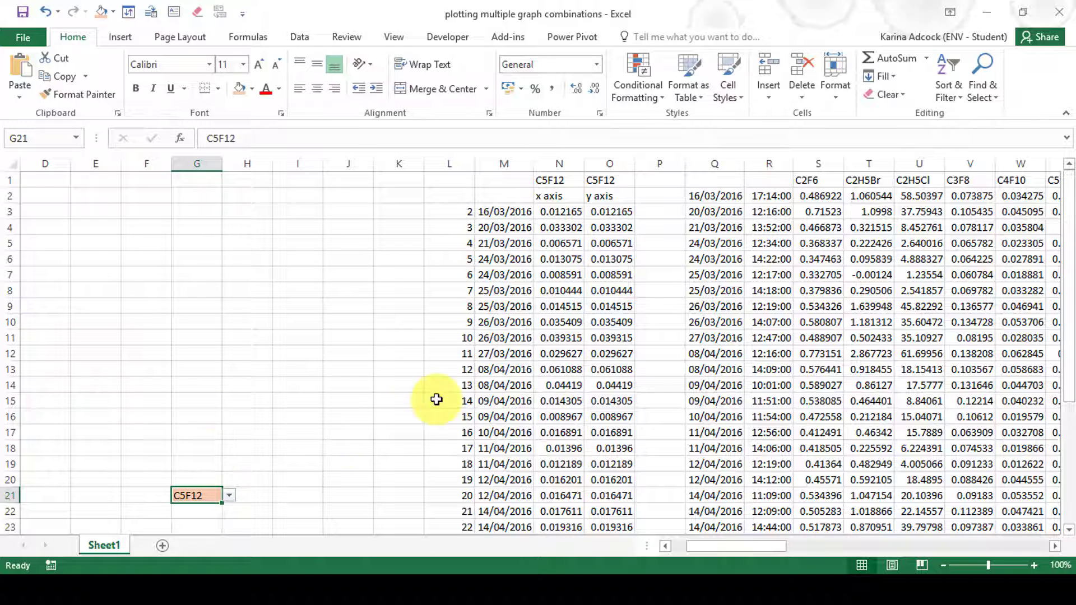
left_click(556, 177)
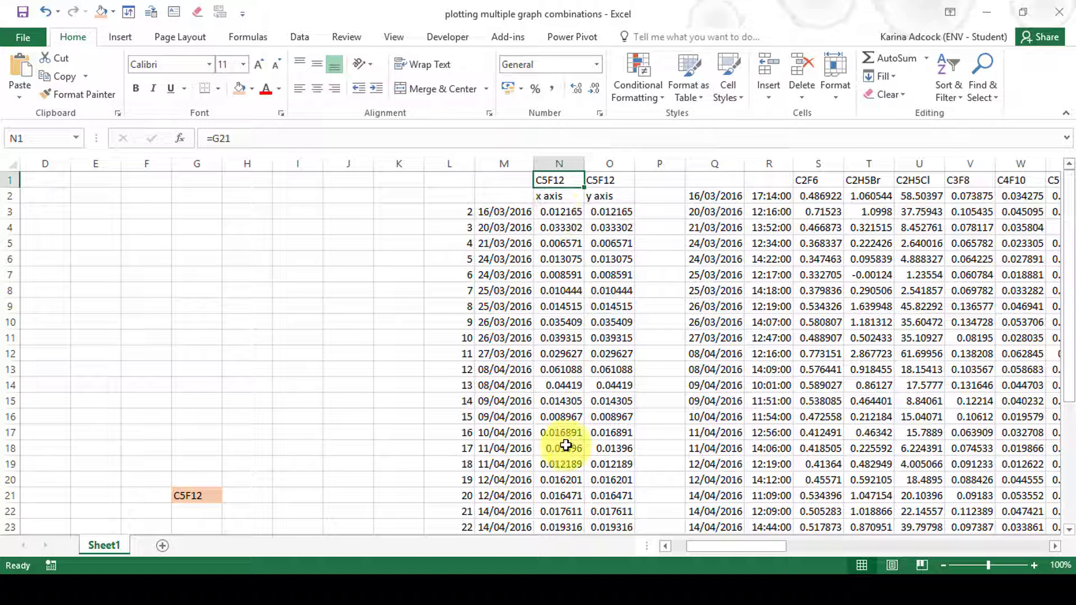
left_click(548, 212)
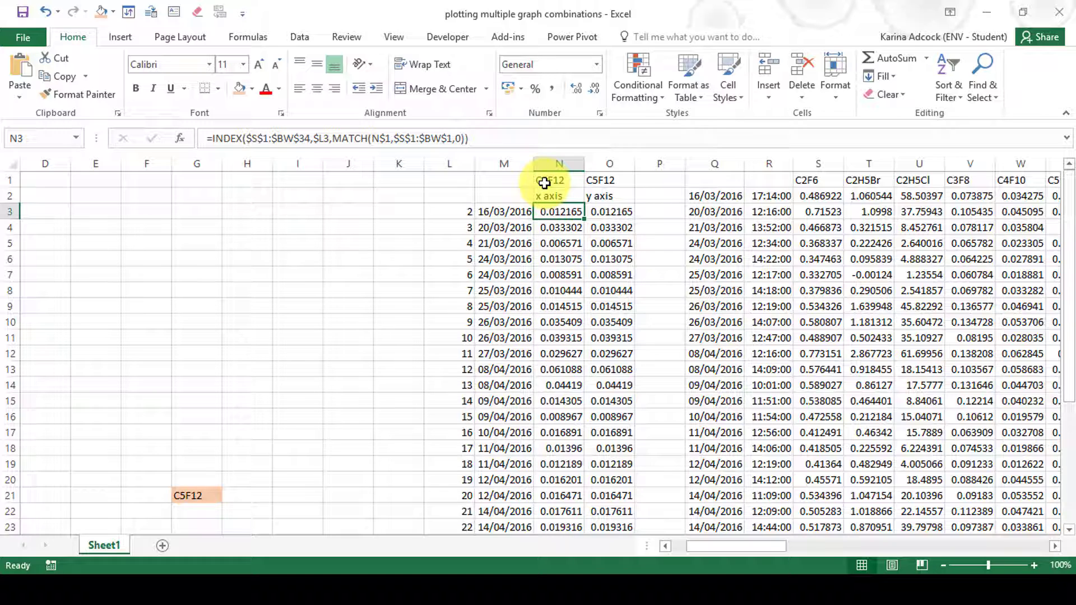
left_click(545, 181)
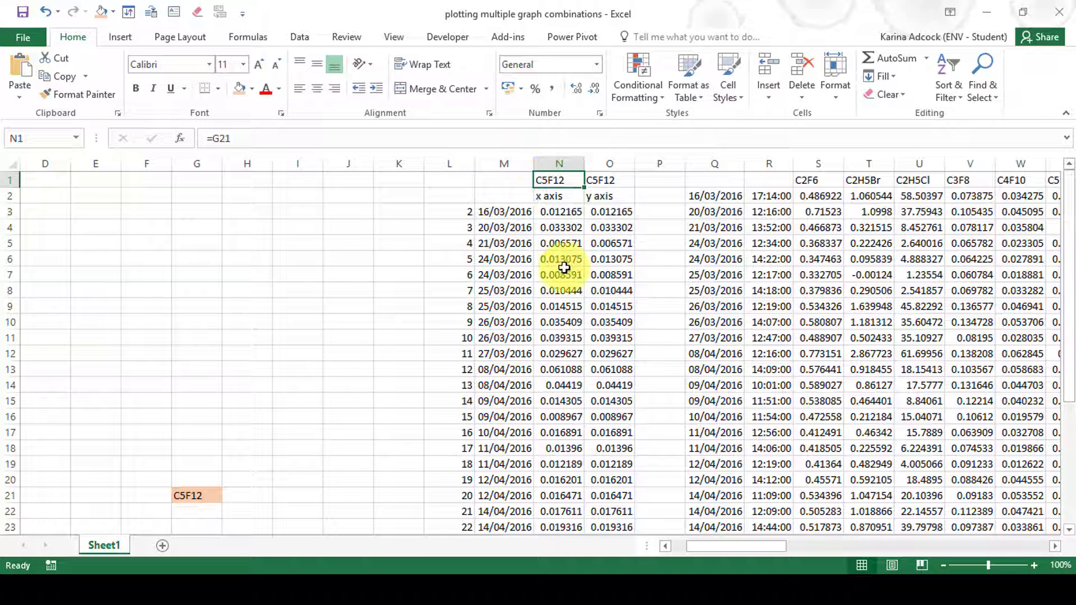
left_click_drag(752, 544, 717, 560)
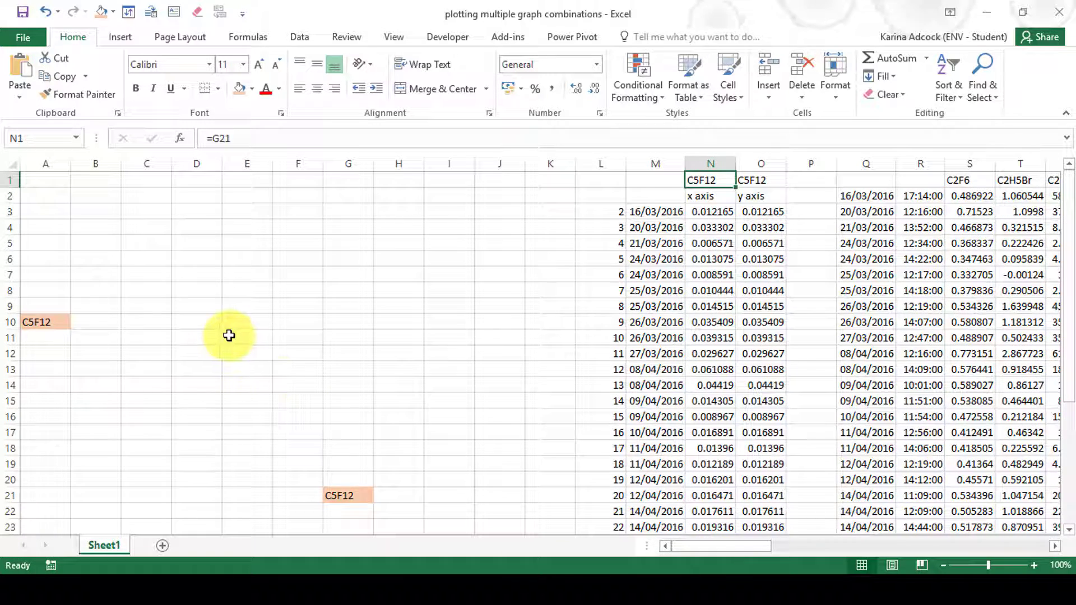
left_click(230, 306)
Step: Insert a scatter chart and place it over columns B to I
left_click(119, 38)
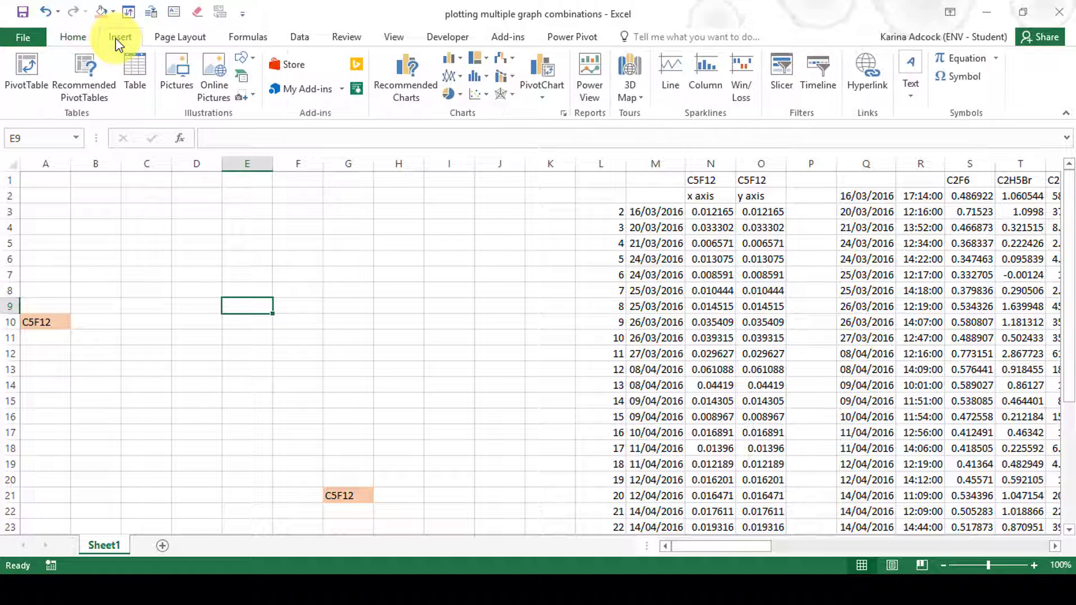
left_click(470, 94)
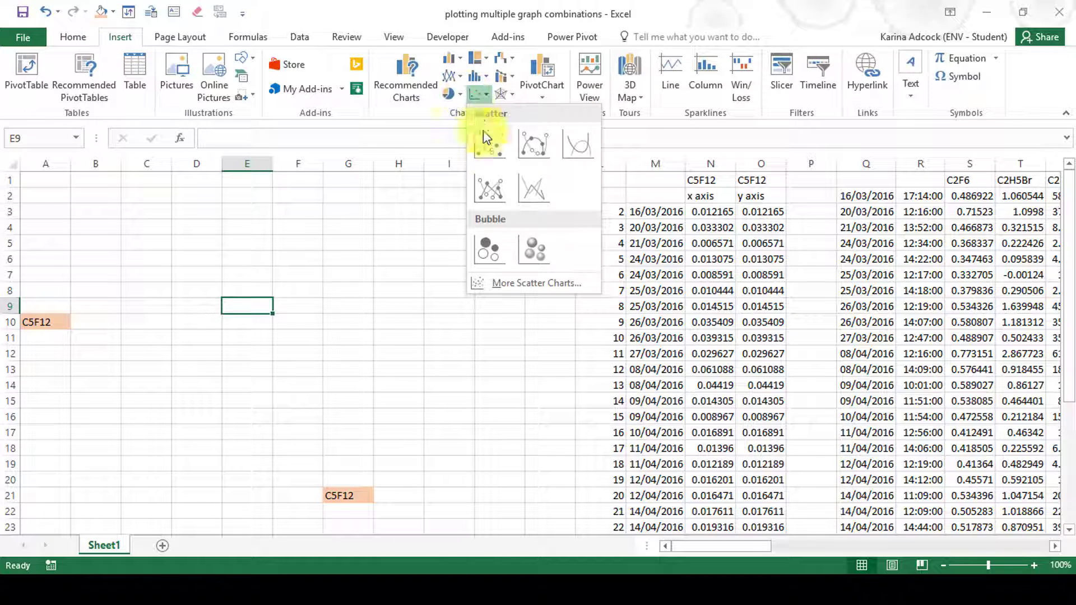
left_click_drag(480, 263, 210, 207)
Step: Add a Correlation series with x values N3:N35
right_click(230, 223)
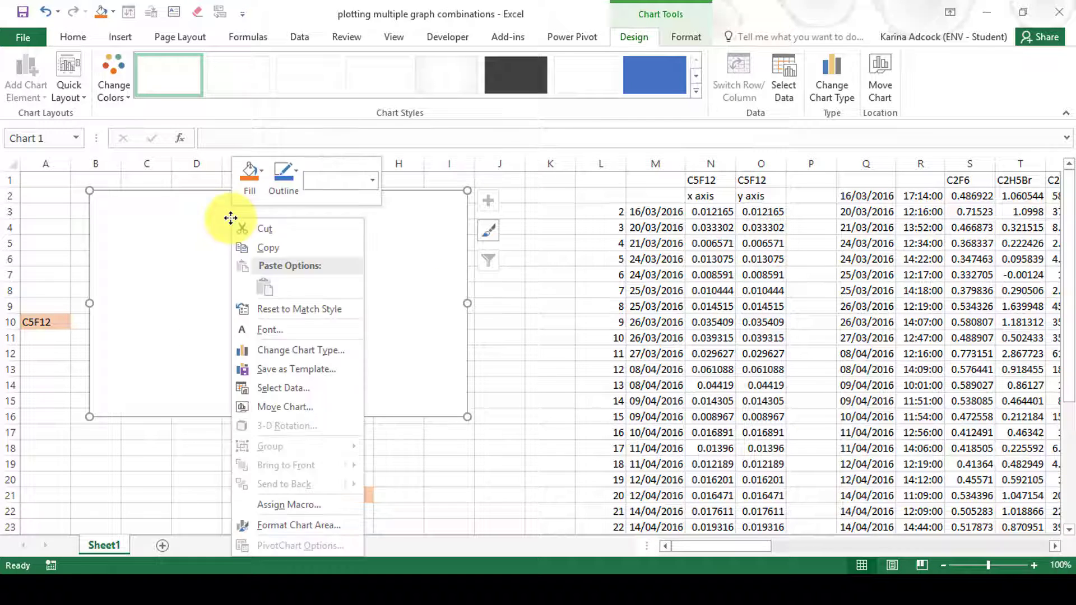
left_click(283, 386)
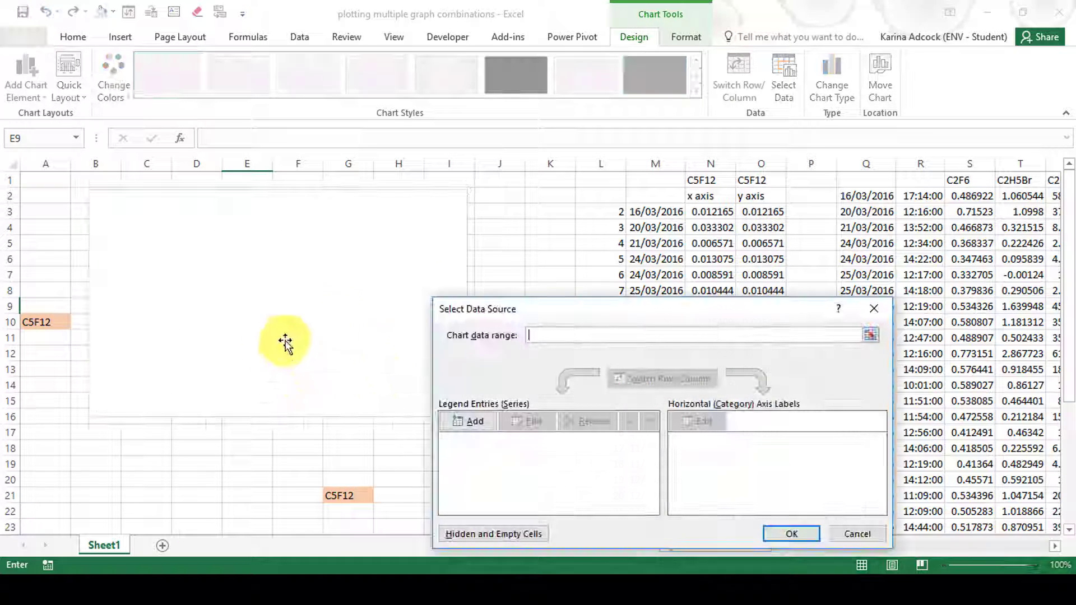
left_click(459, 420)
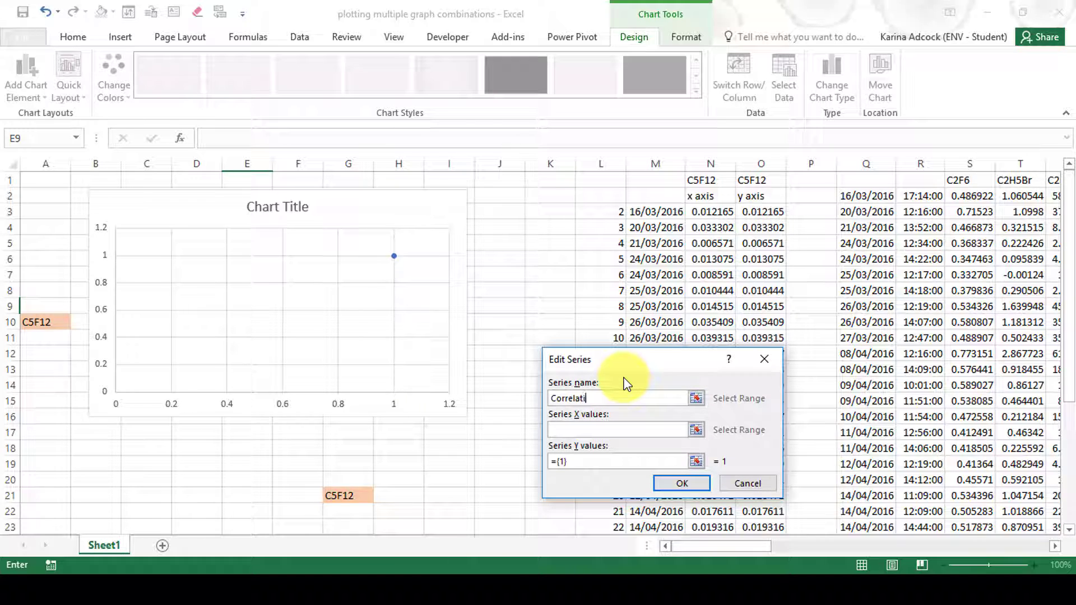
left_click(695, 430)
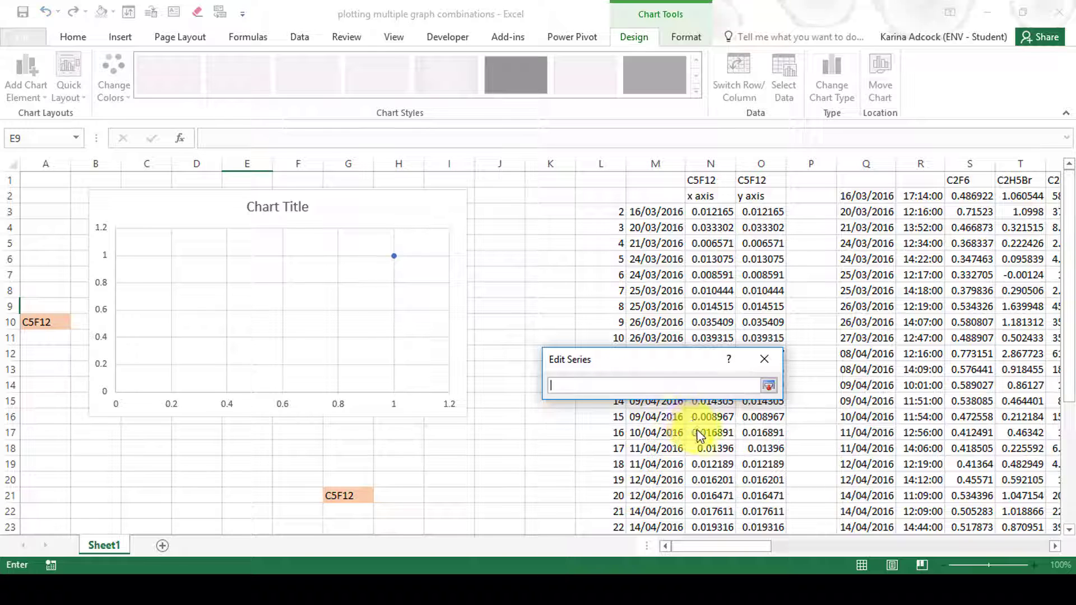
left_click(715, 213)
key("ctrl+shift+Down")
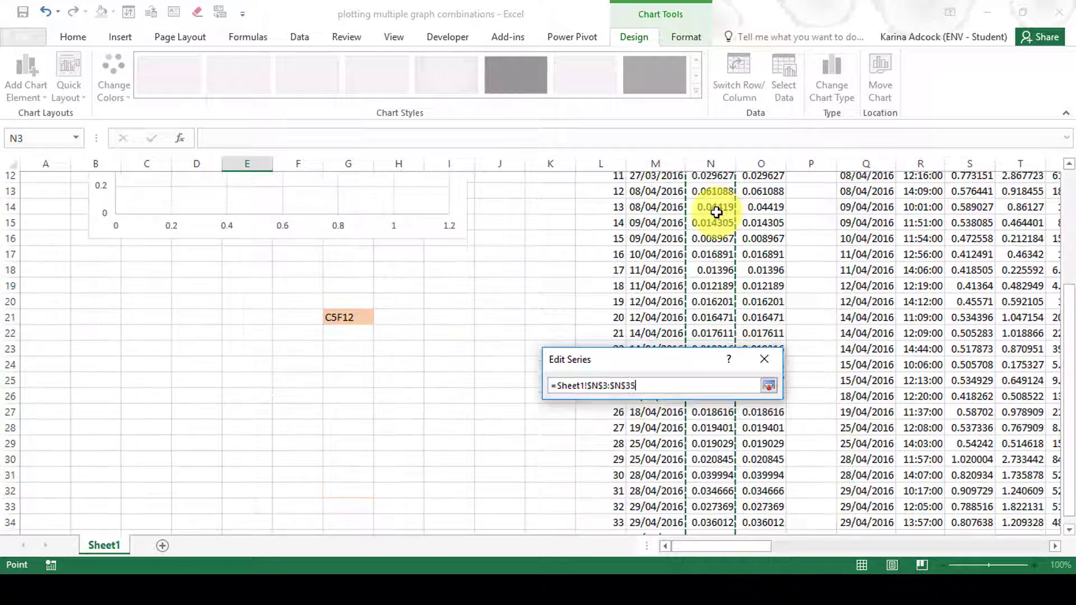
key("Return")
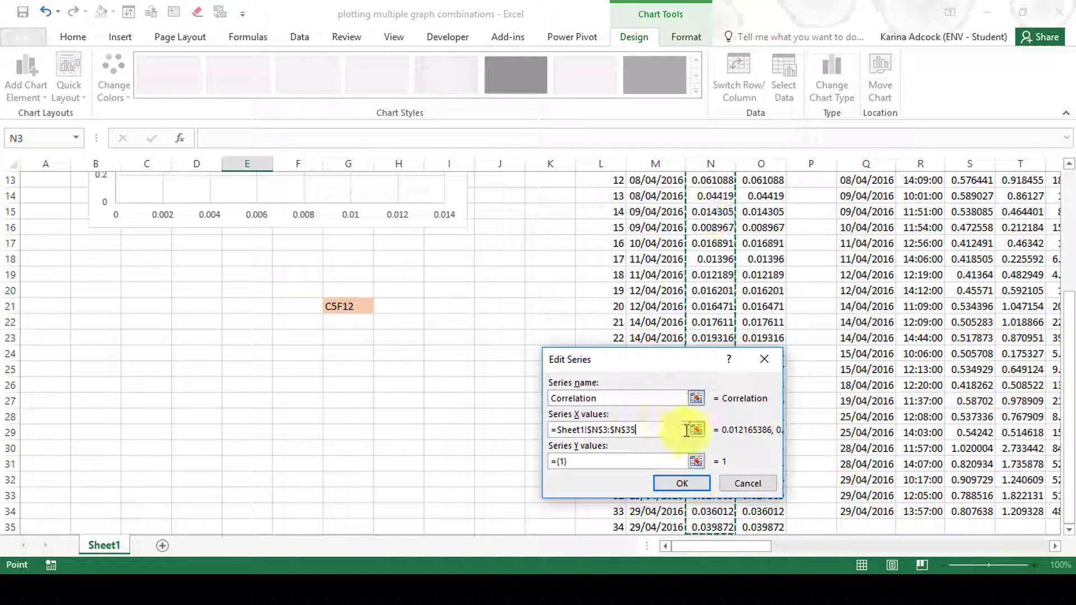
Step: Set the series y values to O3:O35 and apply the data source
left_click(696, 461)
left_click_drag(1071, 320, 1071, 175)
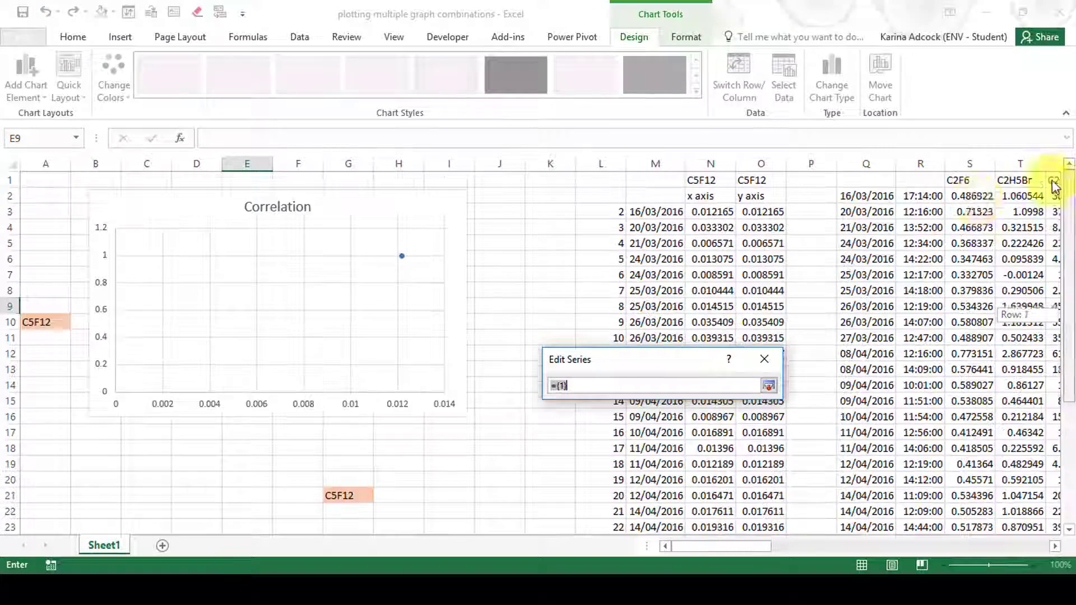
left_click(755, 212)
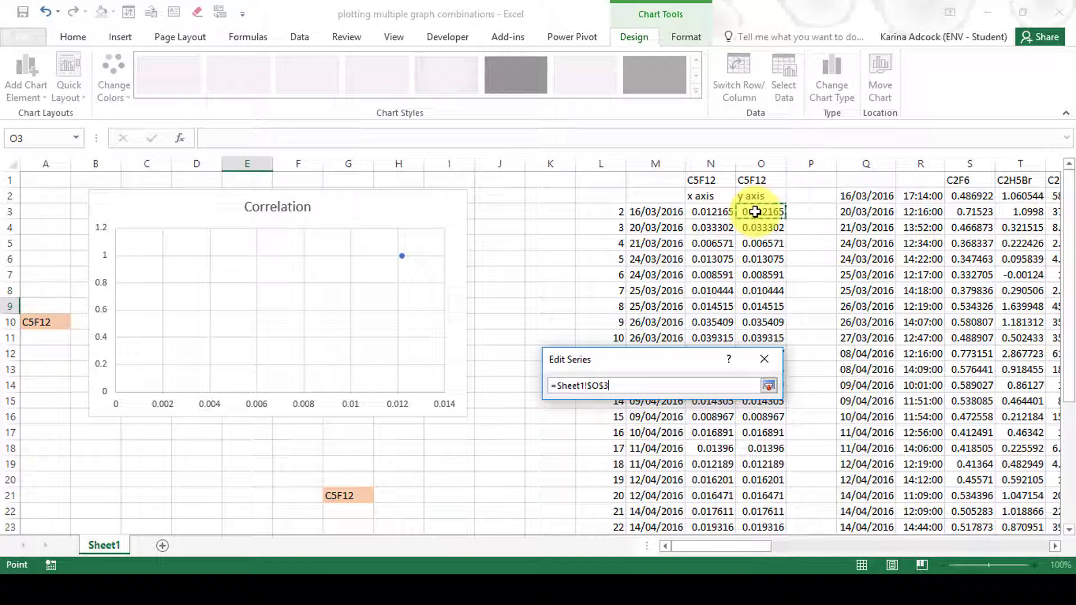
key("ctrl+shift+Down")
key("Return")
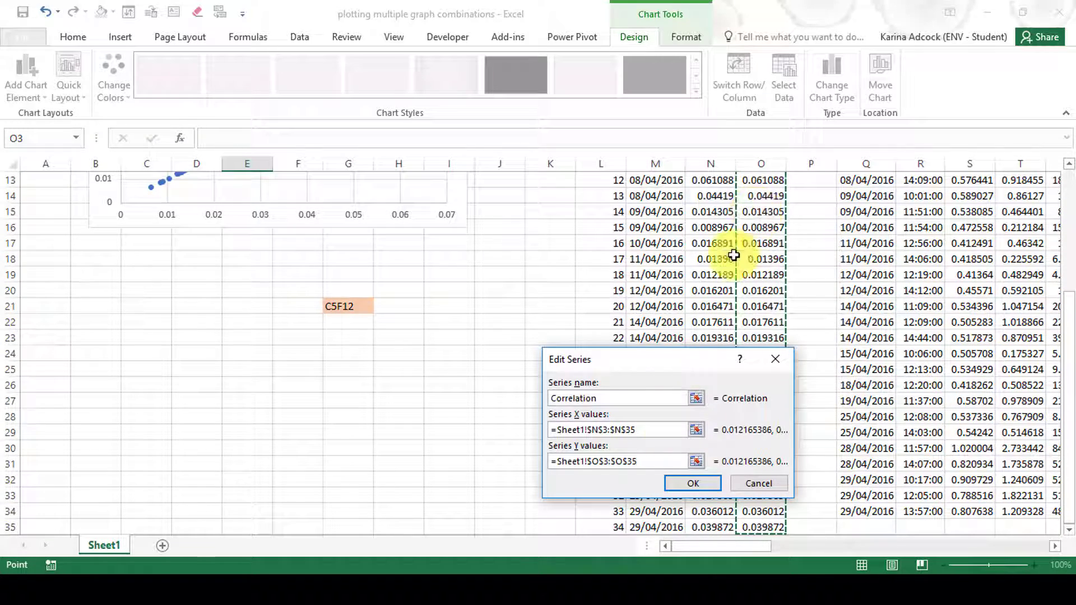
left_click(693, 483)
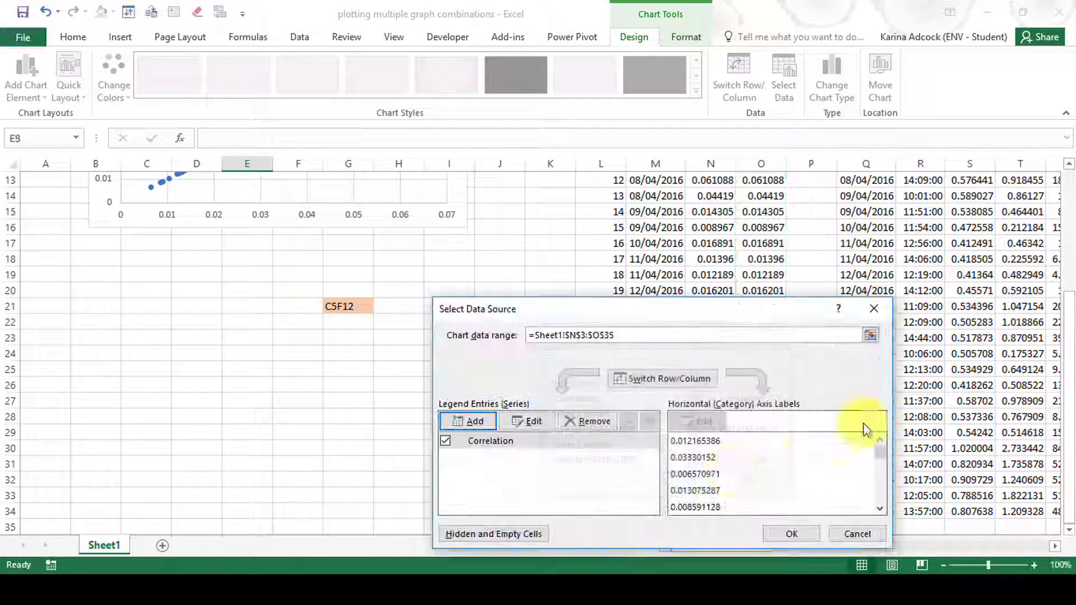
left_click(790, 533)
left_click_drag(1067, 377, 1068, 192)
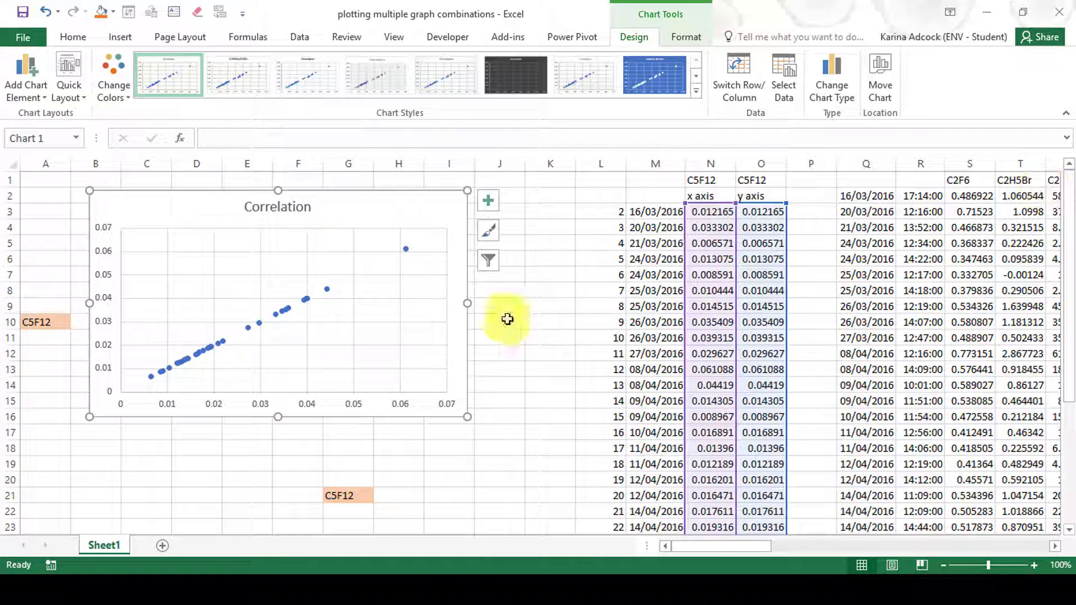
Step: Enlarge the chart and switch G21's x-axis gas to CFC-11
left_click_drag(468, 417, 557, 467)
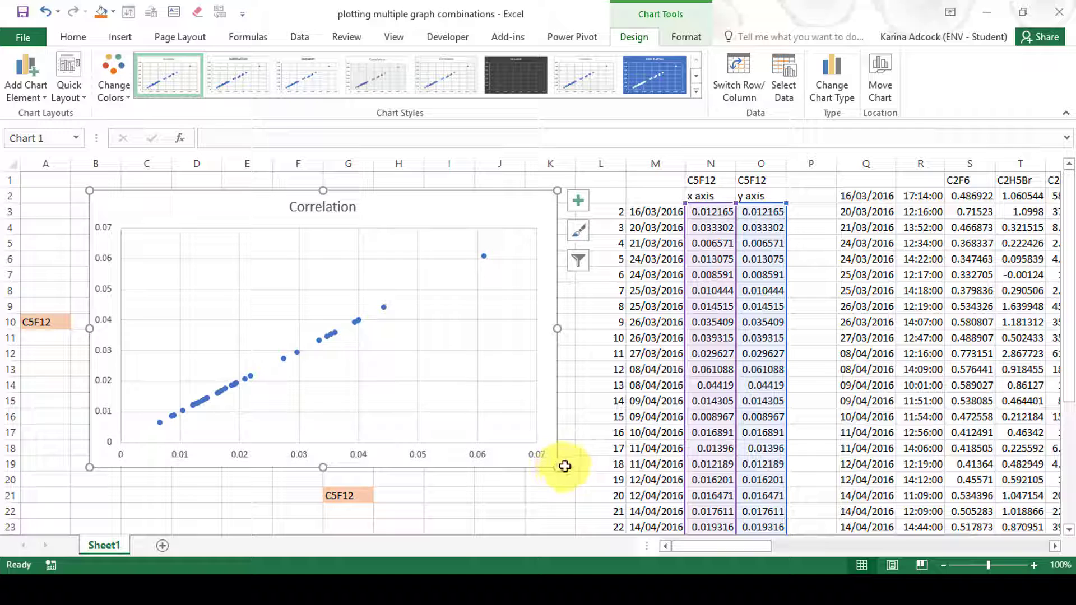
left_click(336, 496)
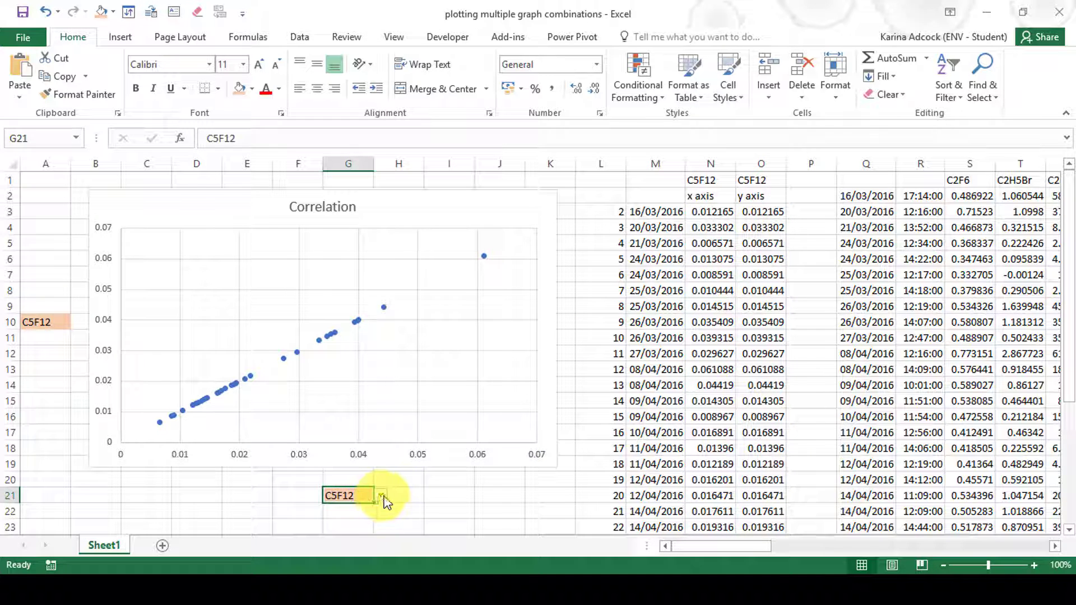
left_click(381, 496)
scroll(358, 465, "down", 2)
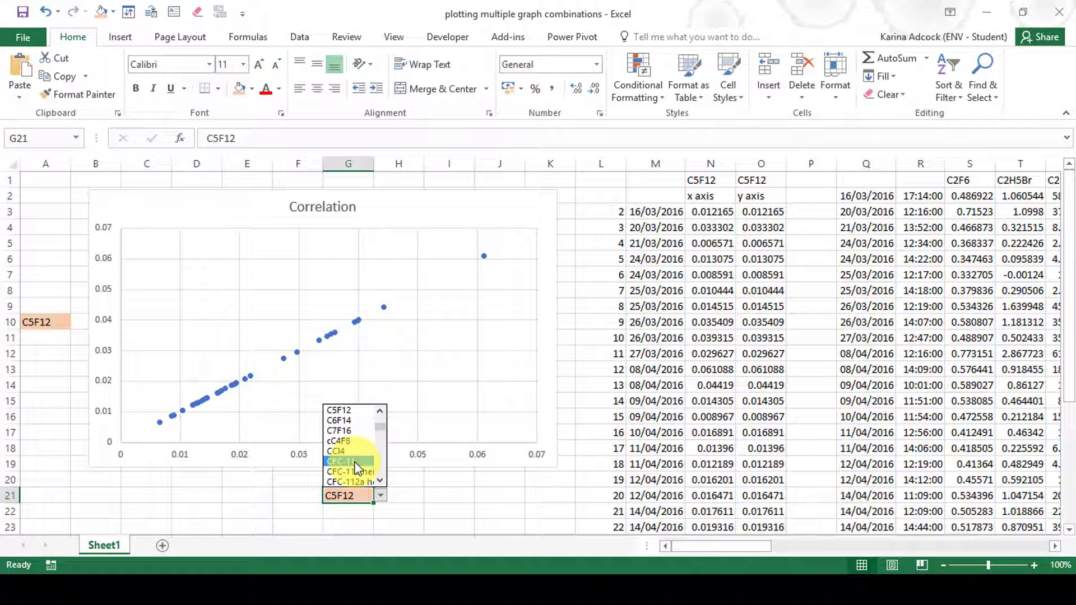
left_click(354, 463)
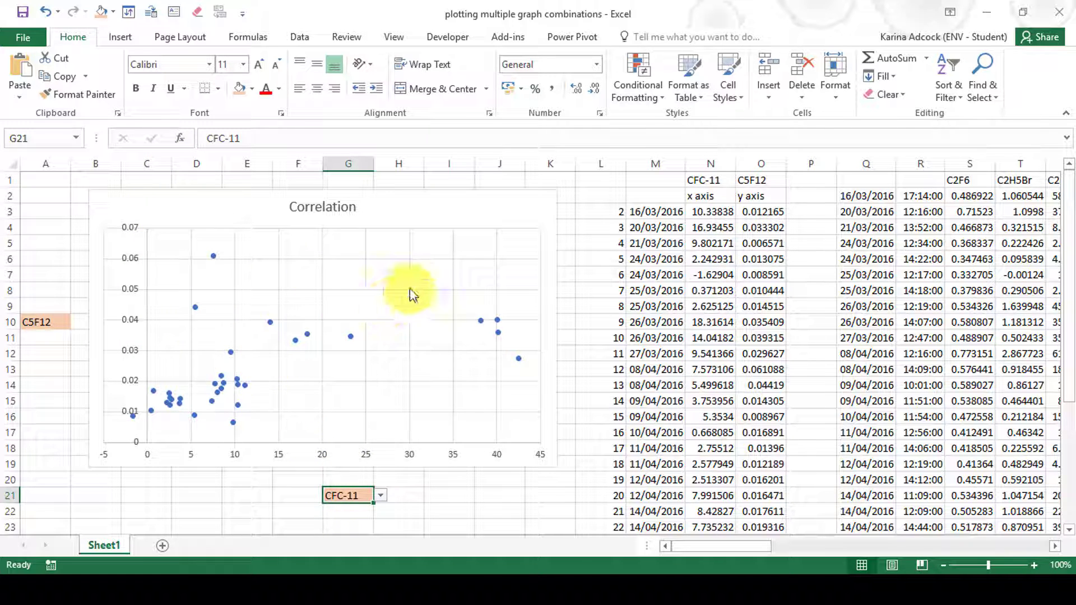
left_click(423, 201)
right_click(423, 201)
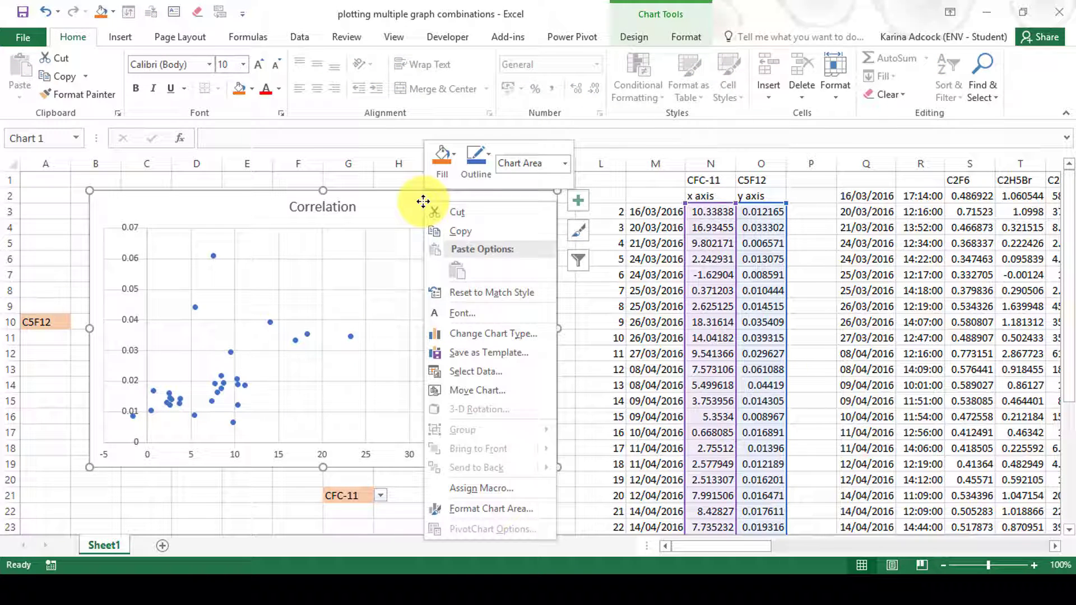
Step: Apply the saved correlations chart template to the chart
left_click(493, 336)
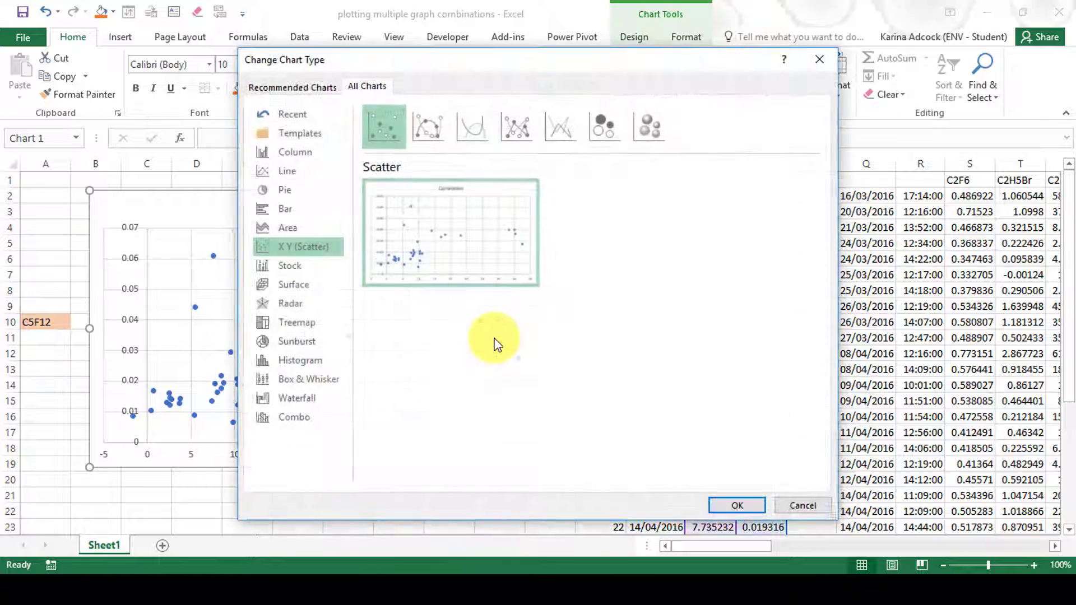
left_click(306, 137)
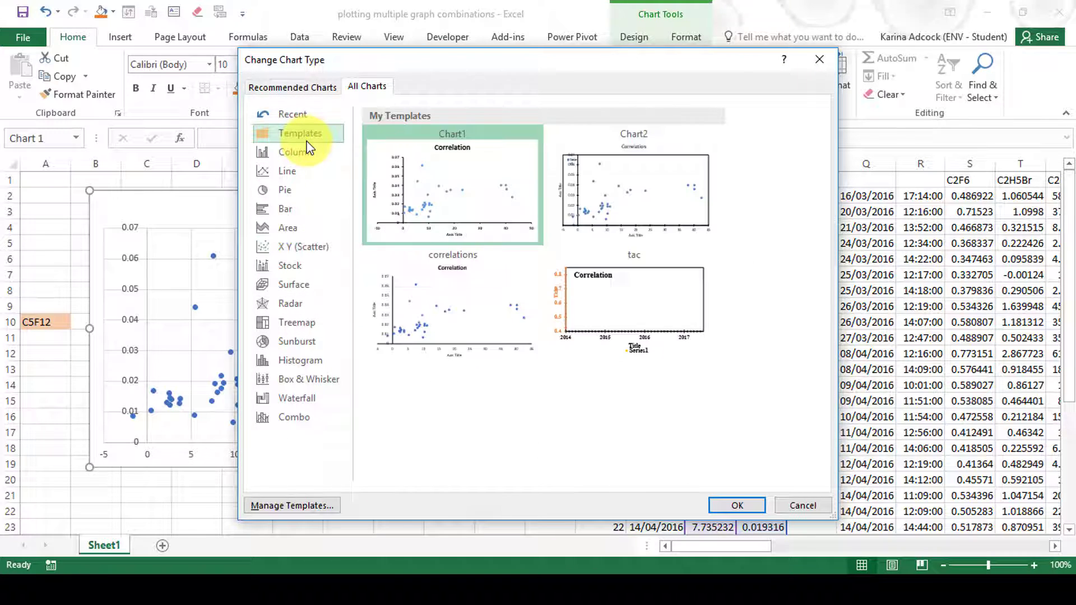
left_click(440, 312)
left_click(754, 504)
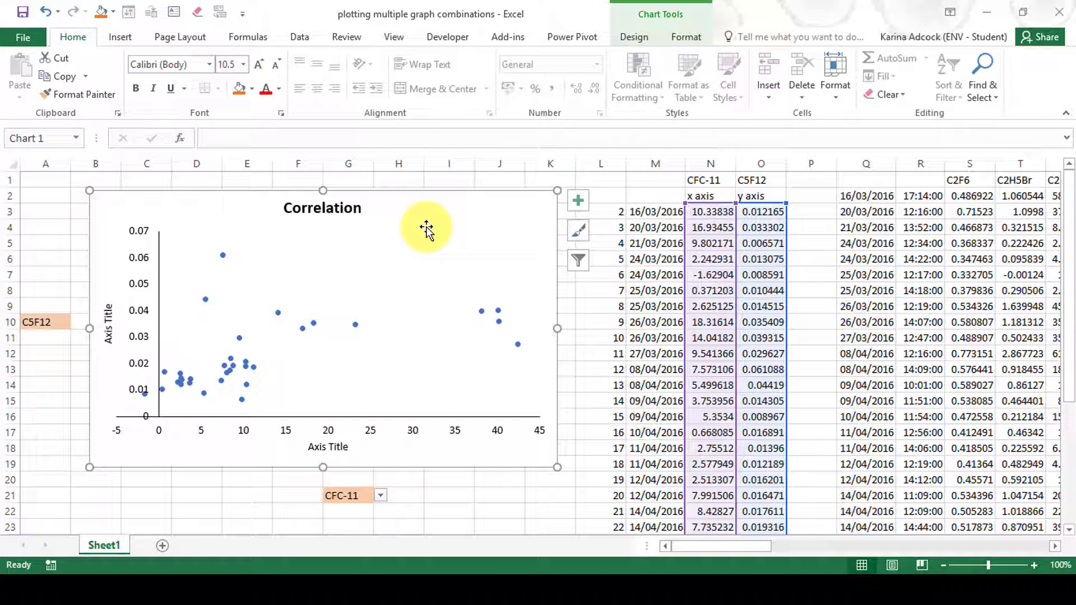
Step: Link the vertical axis title to cell A10 so it reads C5F12
left_click(109, 322)
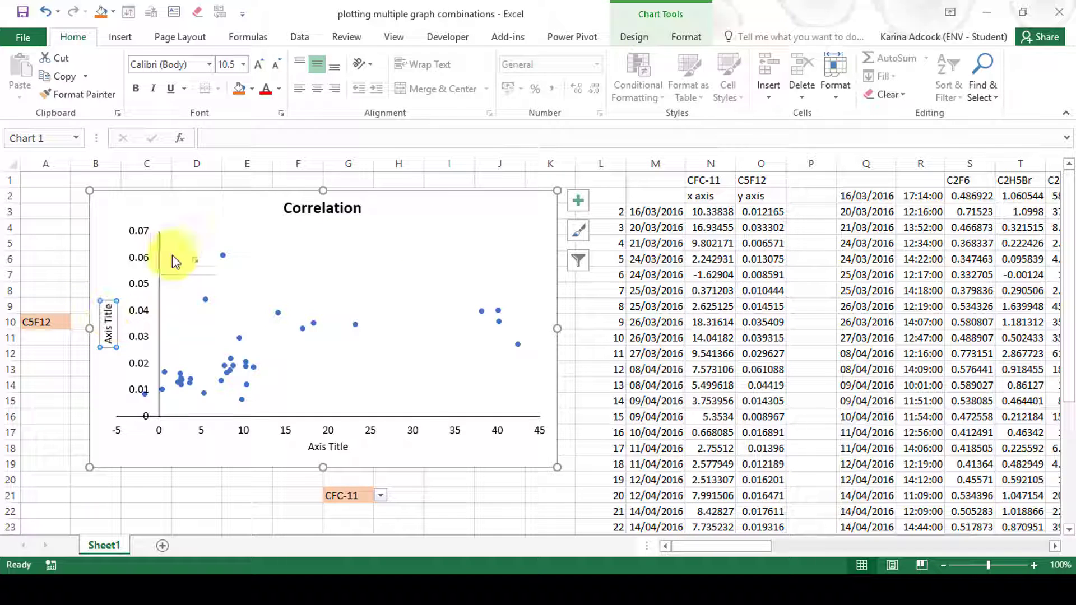
left_click(225, 137)
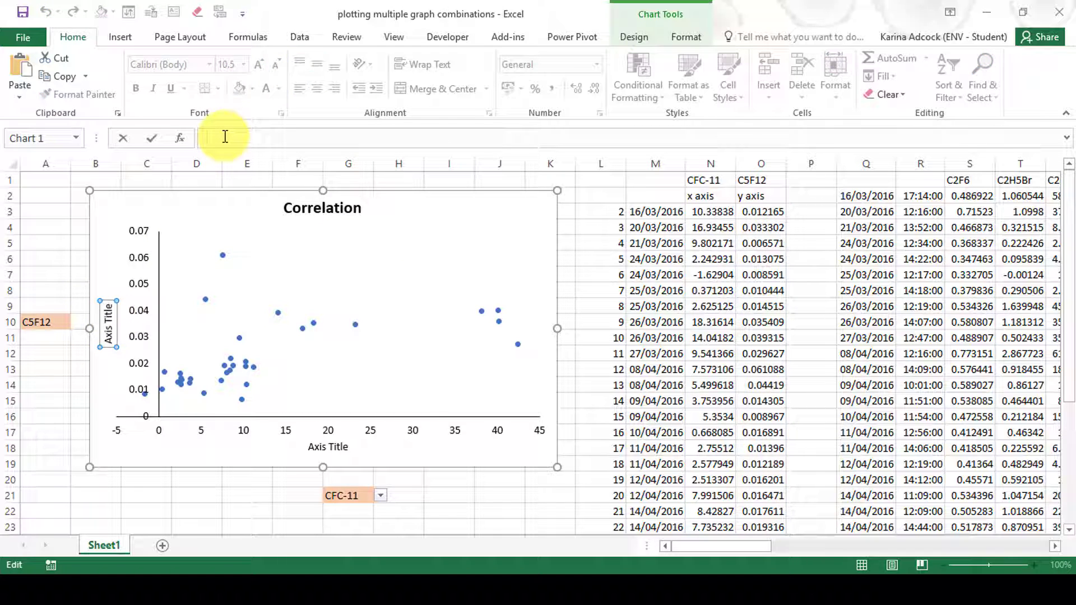
type("=")
left_click(41, 322)
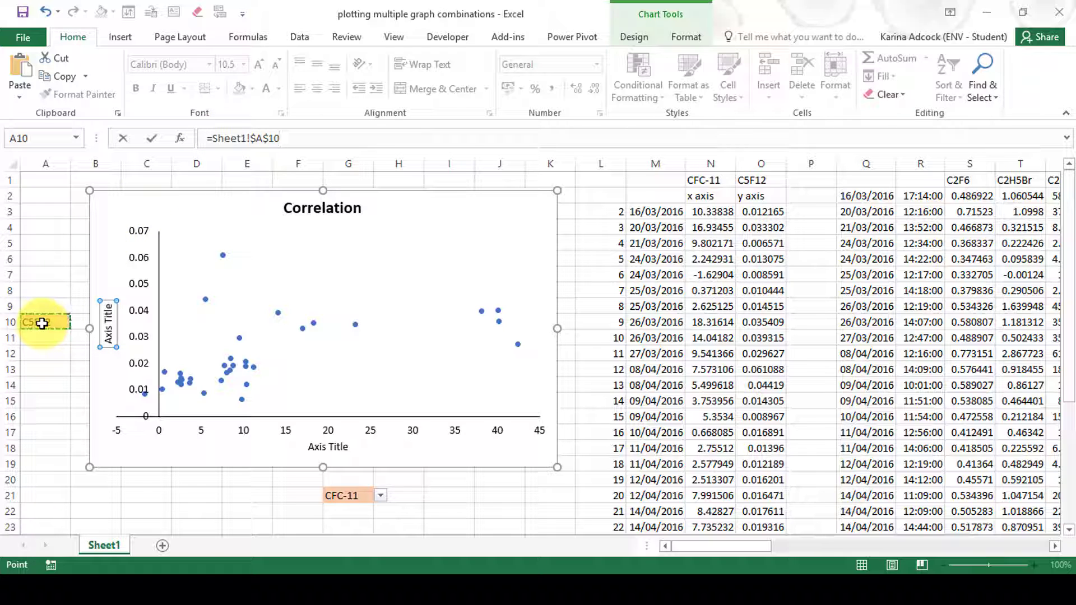
key("Return")
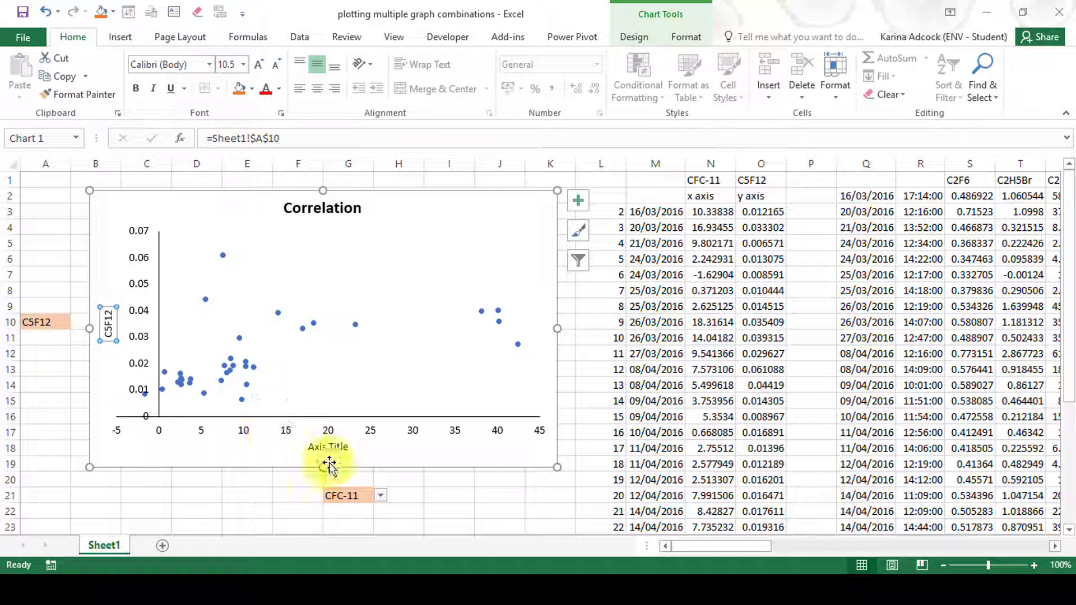
Step: Link the horizontal axis title to cell G21 so it reads CFC-11
left_click(346, 496)
left_click(331, 447)
left_click(221, 140)
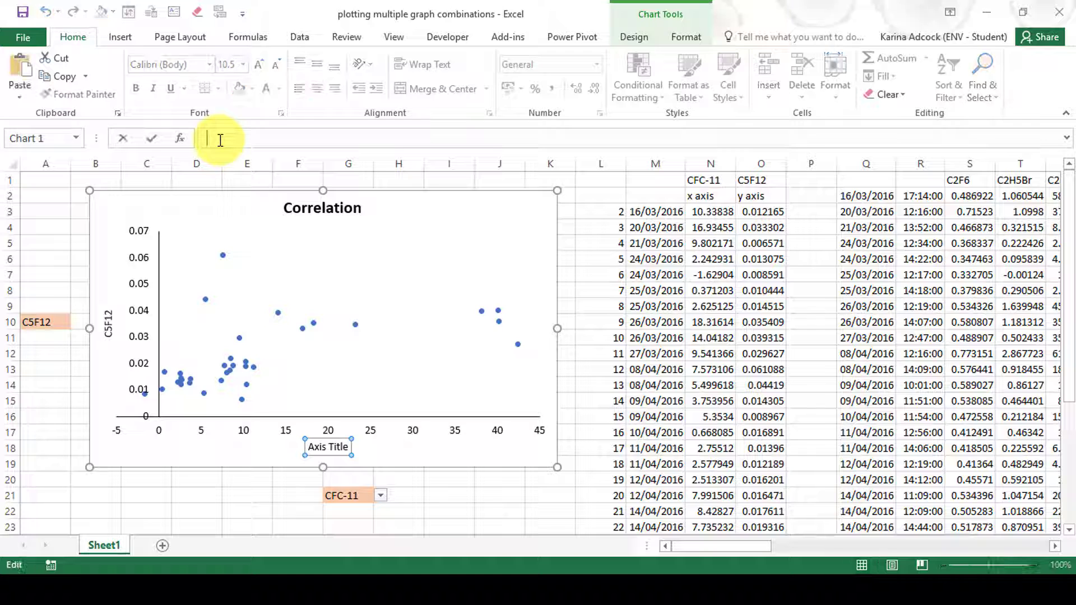
type("=")
left_click(347, 497)
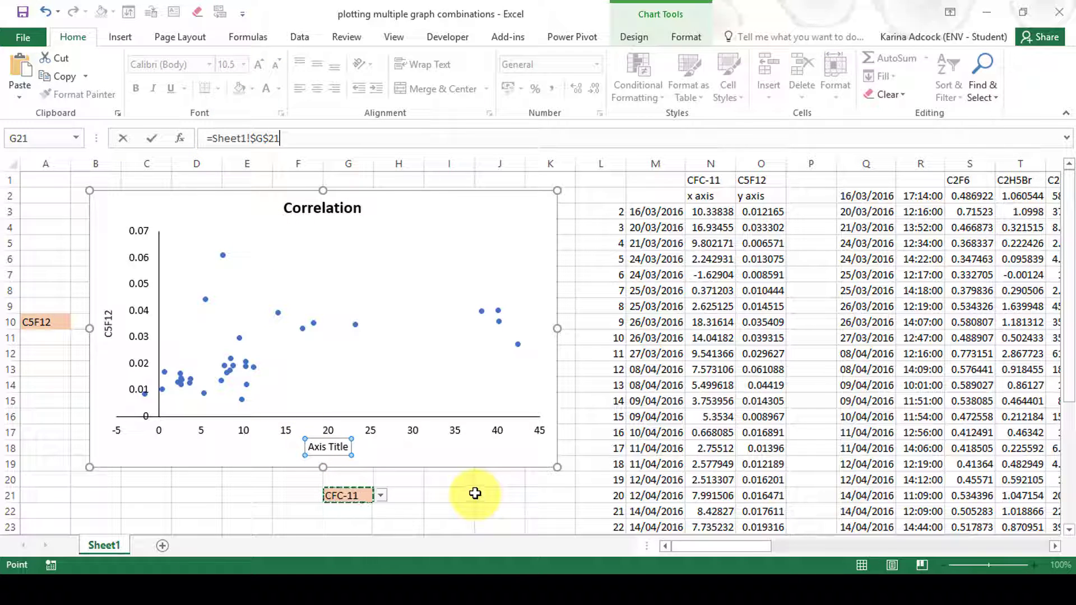
key("Return")
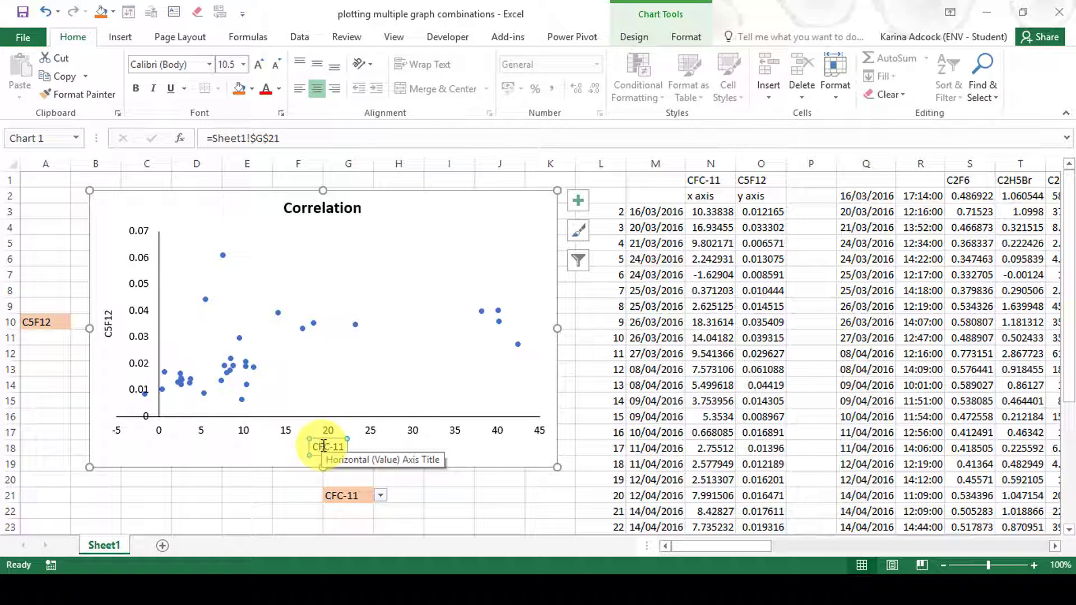
Step: Add a linear trendline displaying its equation and R² value
left_click(576, 200)
left_click(612, 324)
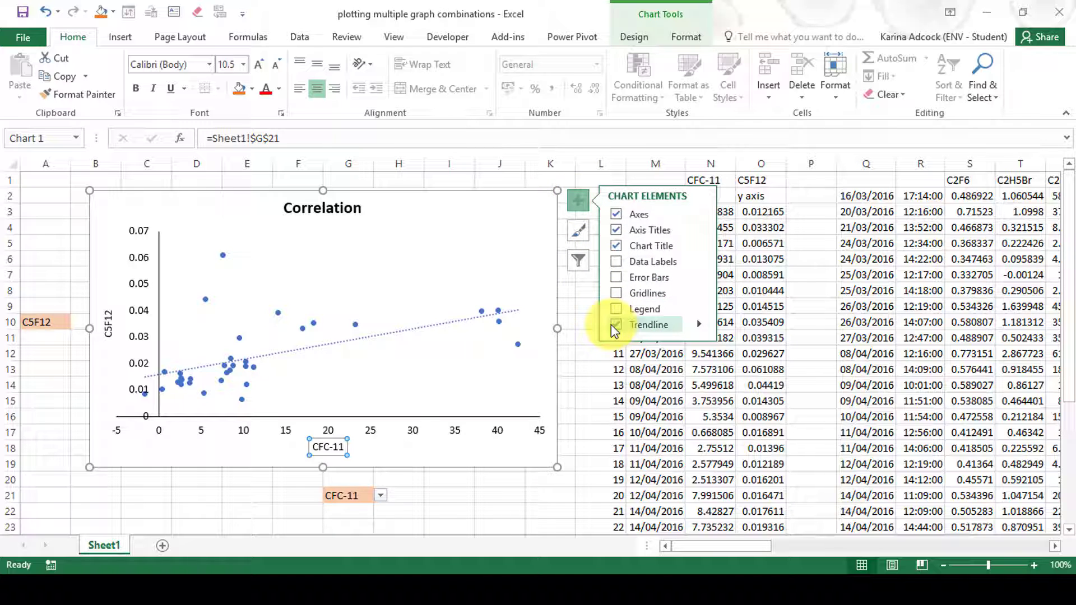
left_click(404, 330)
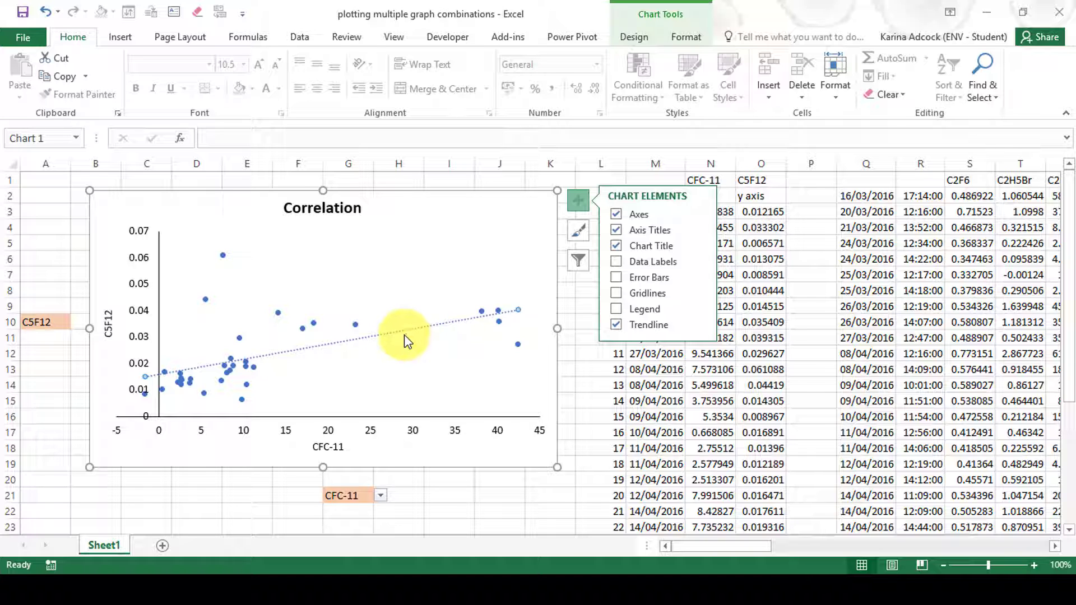
double_click(405, 335)
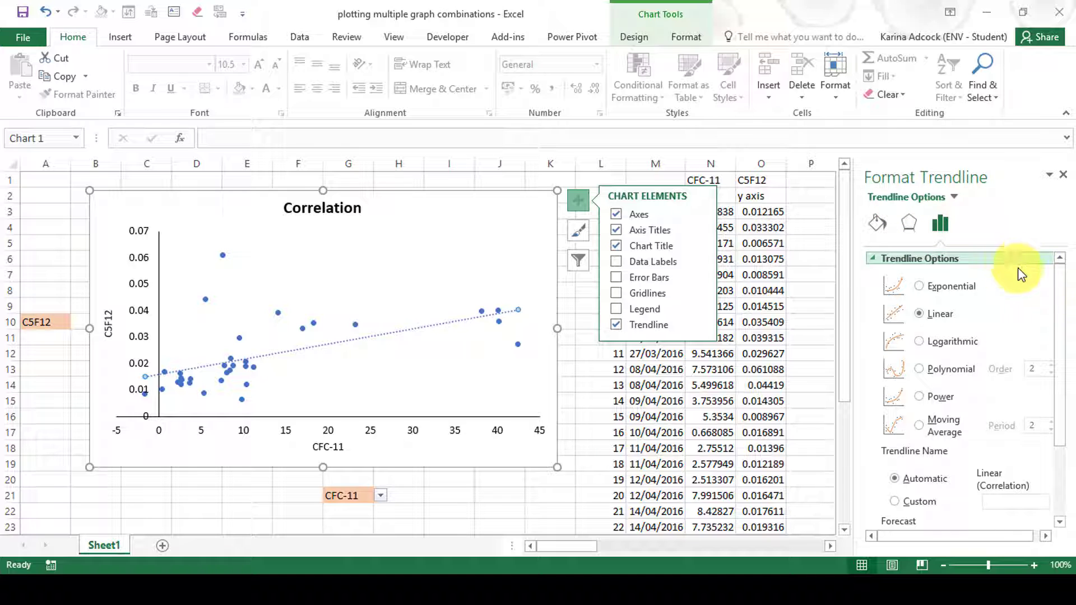
left_click_drag(1057, 312, 1063, 421)
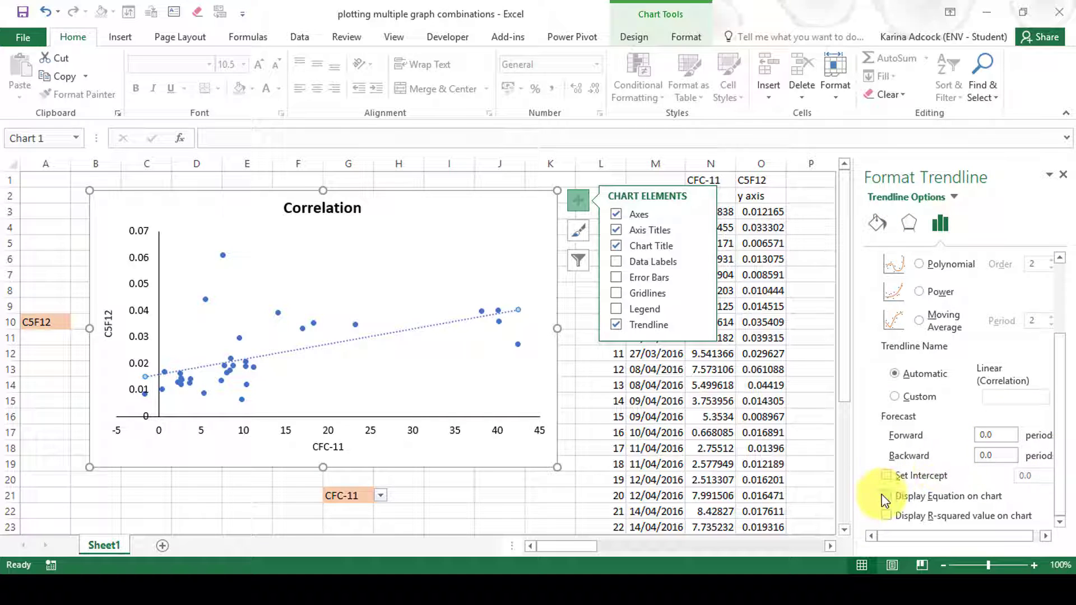
left_click(886, 515)
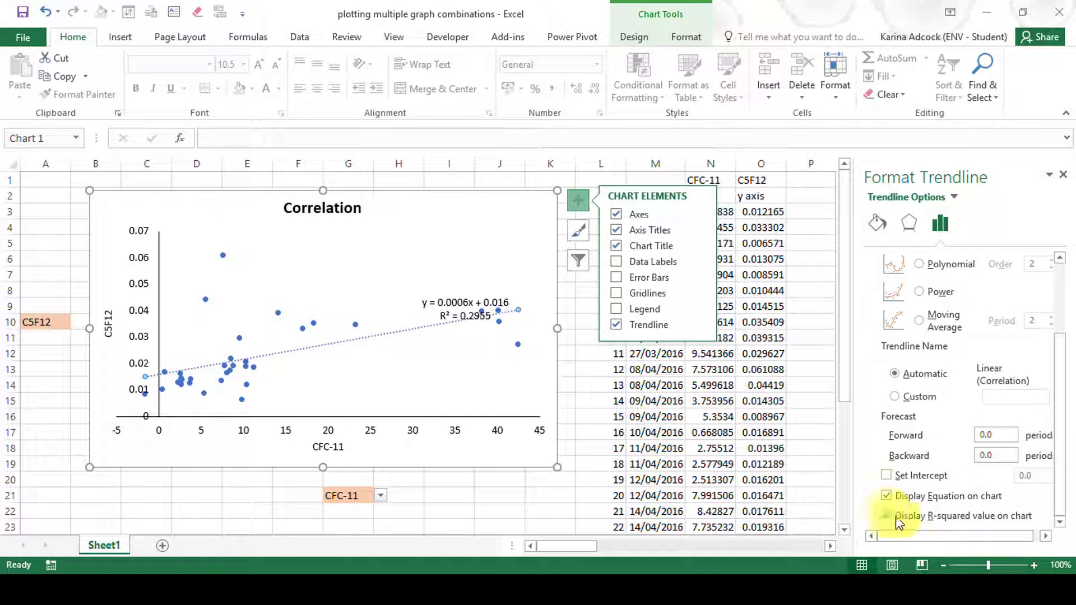
left_click(1066, 178)
Step: Set the trendline equation label to font size 14 and move it higher
left_click(469, 492)
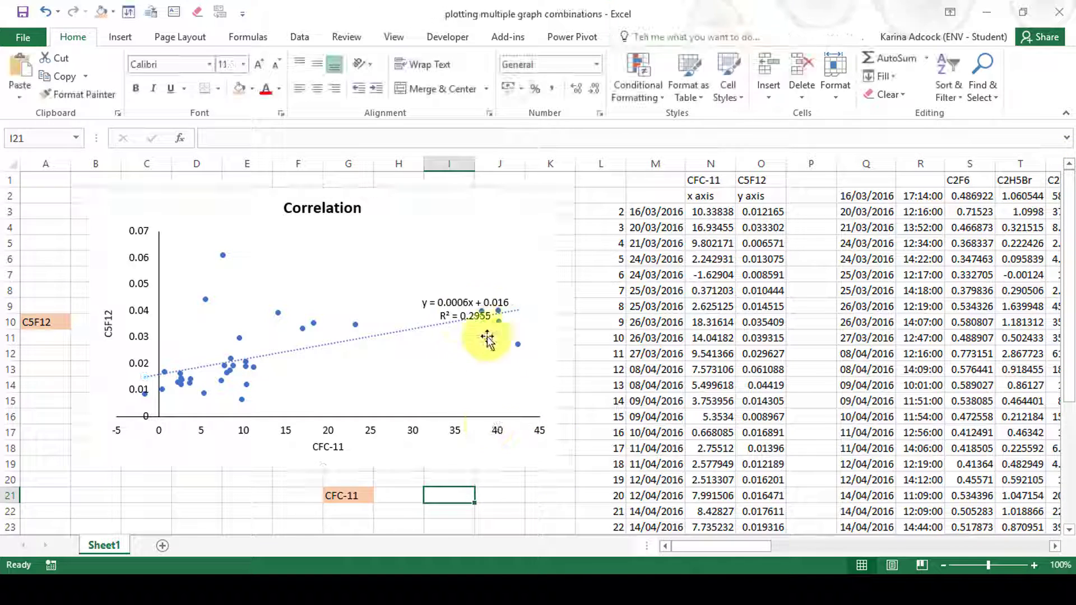
left_click(465, 315)
left_click(256, 66)
left_click(256, 66)
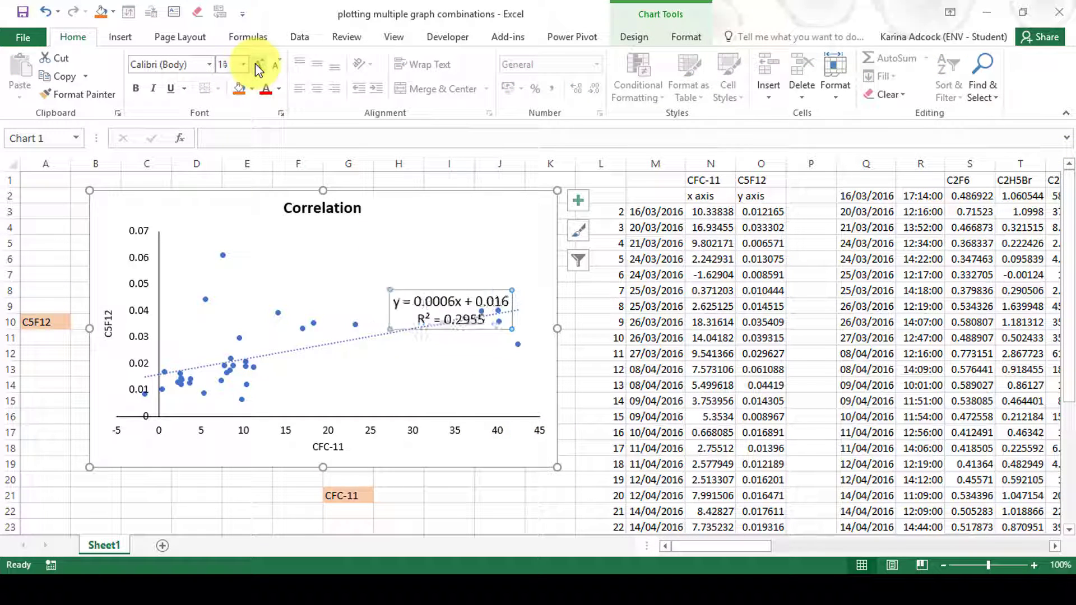
left_click(256, 66)
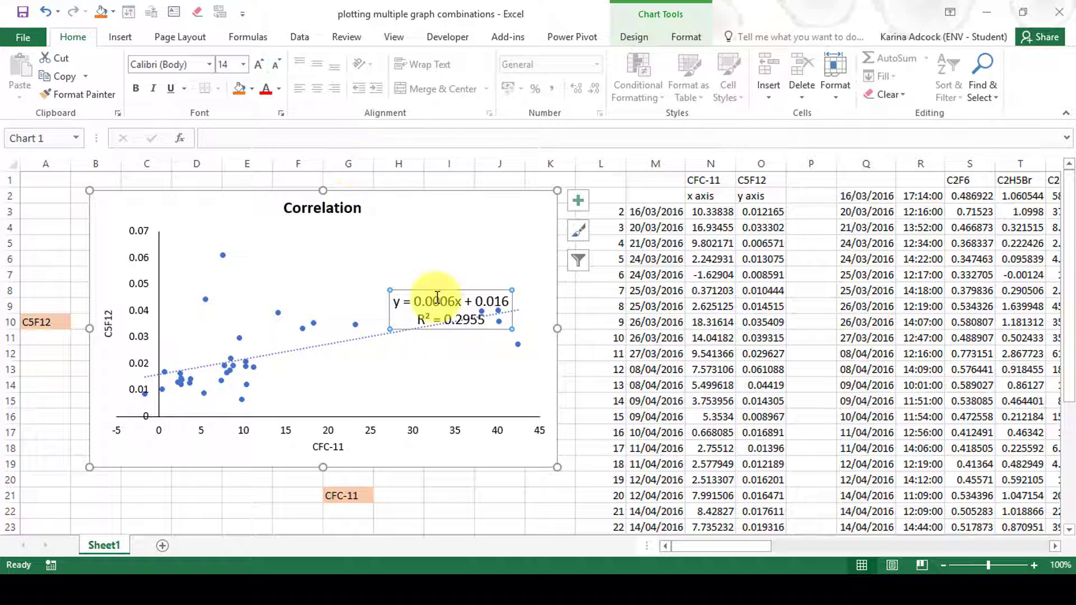
left_click_drag(426, 288, 421, 244)
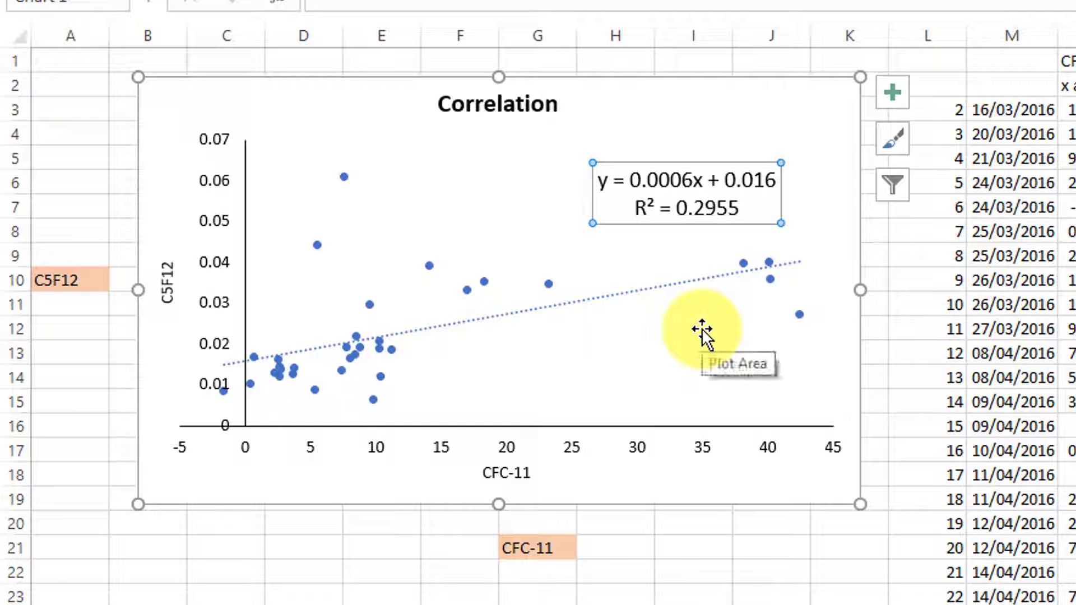
Step: Set the y-axis gas in A10 to CFC-113a
left_click(65, 291)
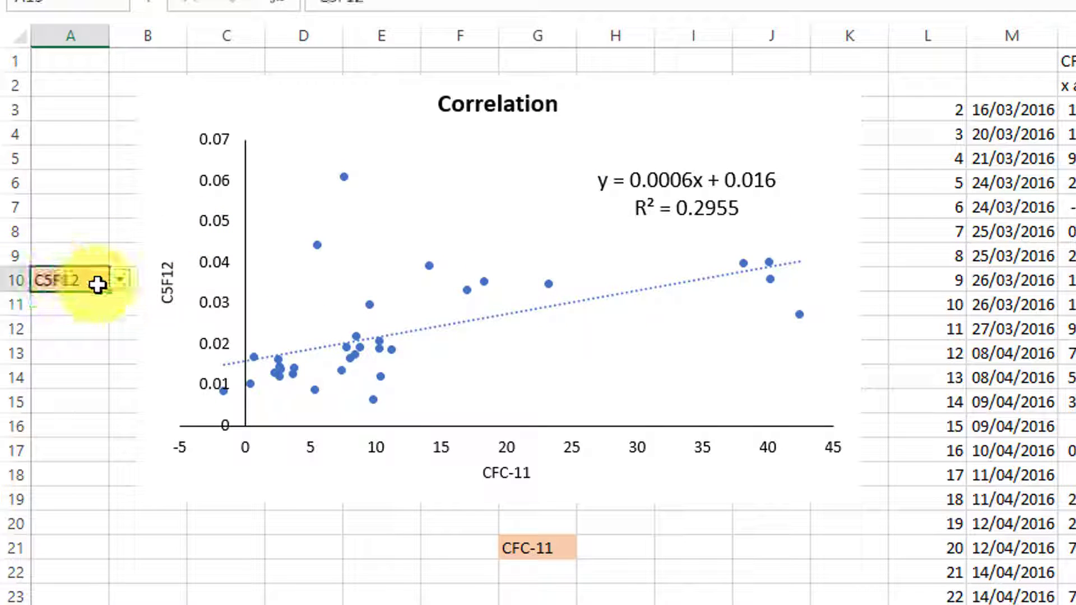
left_click(120, 285)
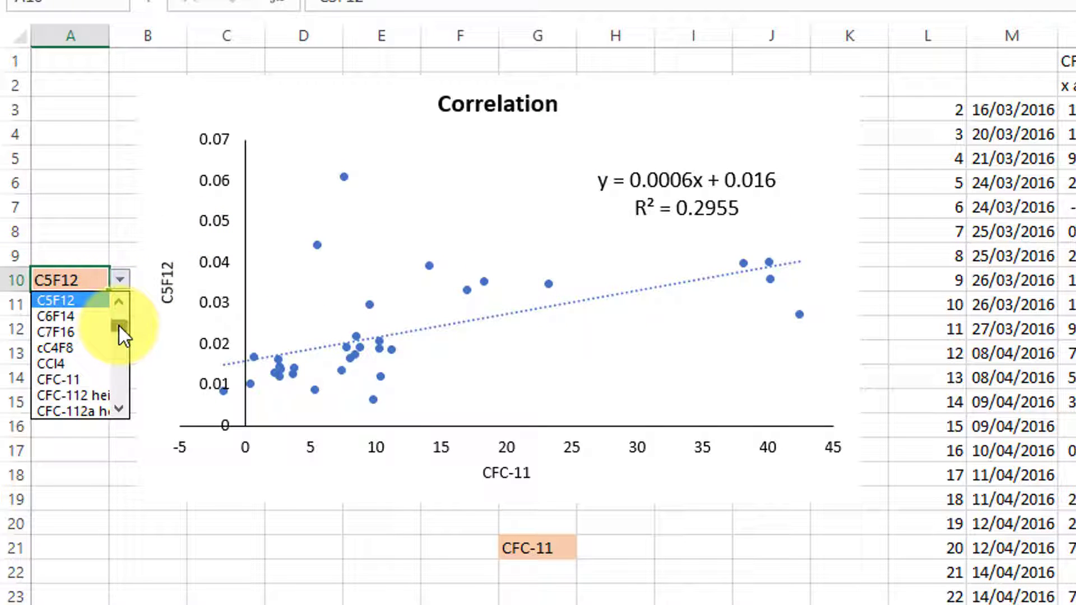
left_click(126, 405)
left_click(125, 405)
scroll(126, 405, "down", 2)
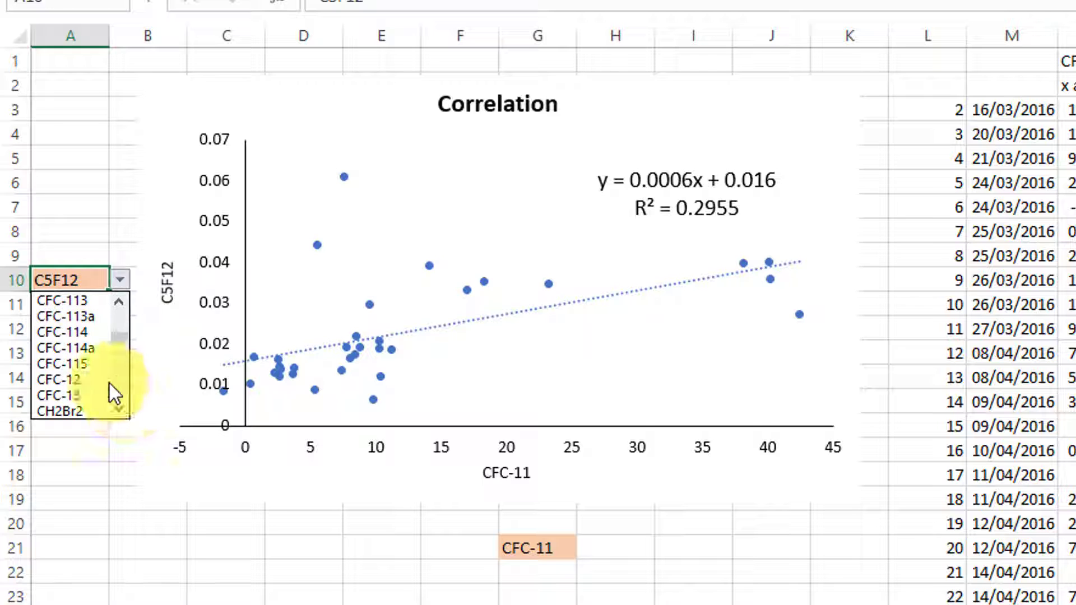
left_click(91, 317)
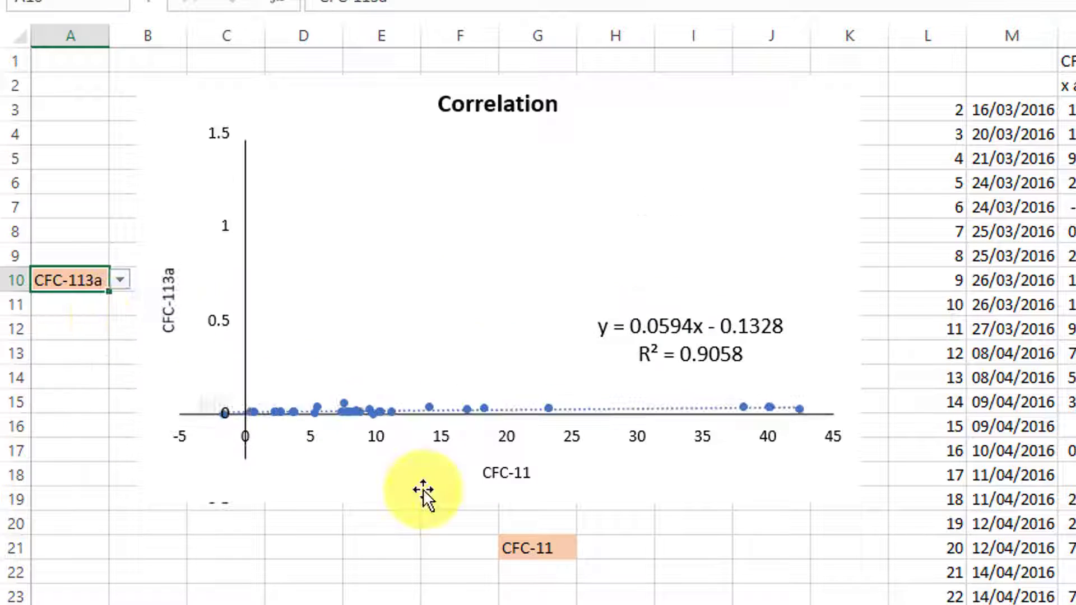
Step: Set the x-axis gas in G21 to Chloroform
left_click(563, 552)
left_click(586, 549)
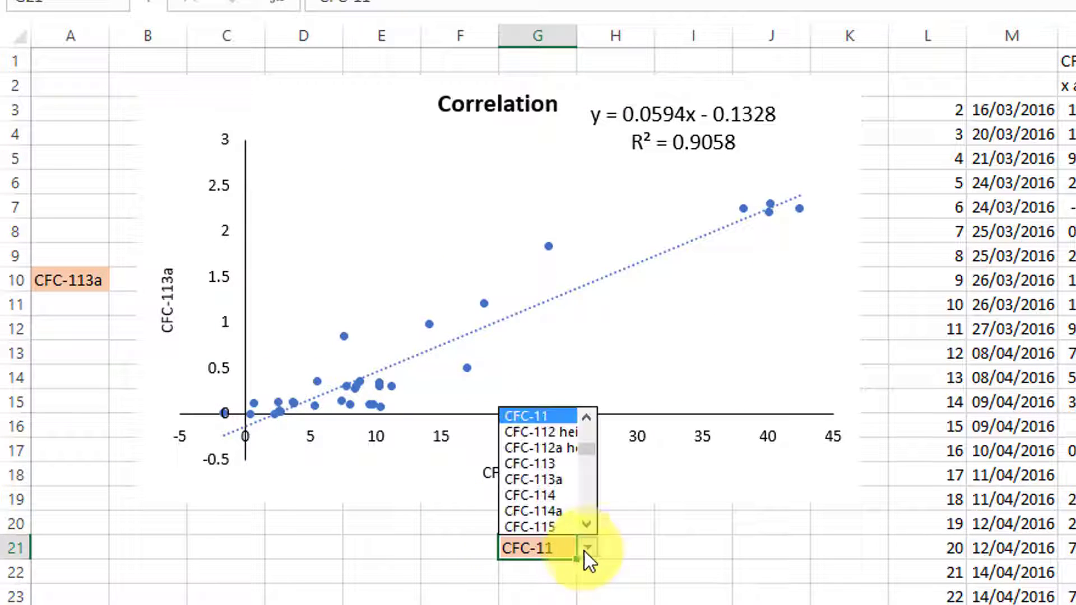
left_click(584, 478)
left_click(542, 494)
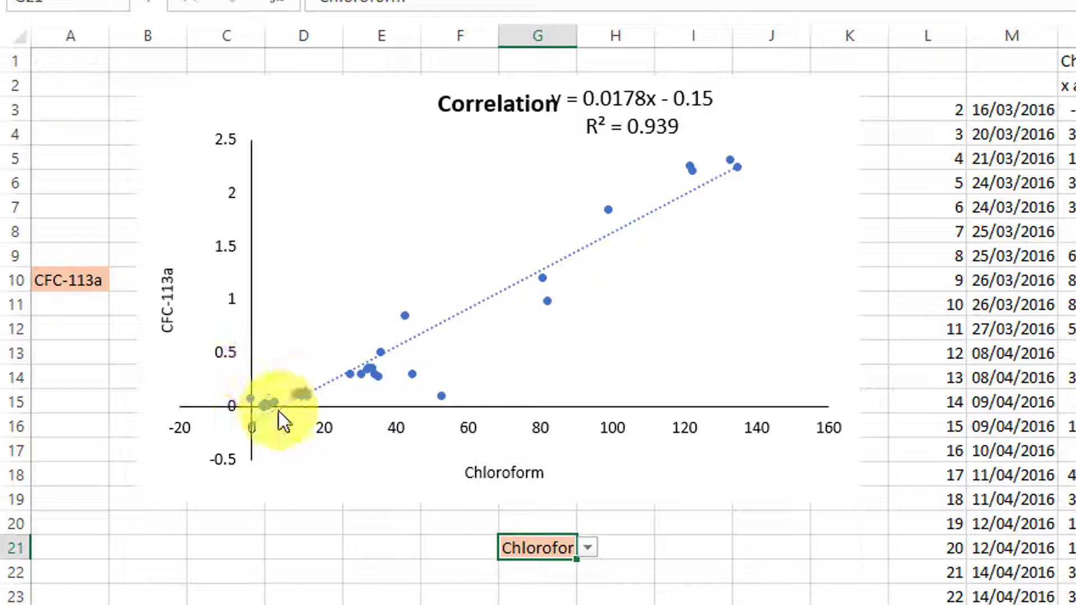
Step: Set the x-axis gas in G21 to Halon-1301
mouse_move(278, 411)
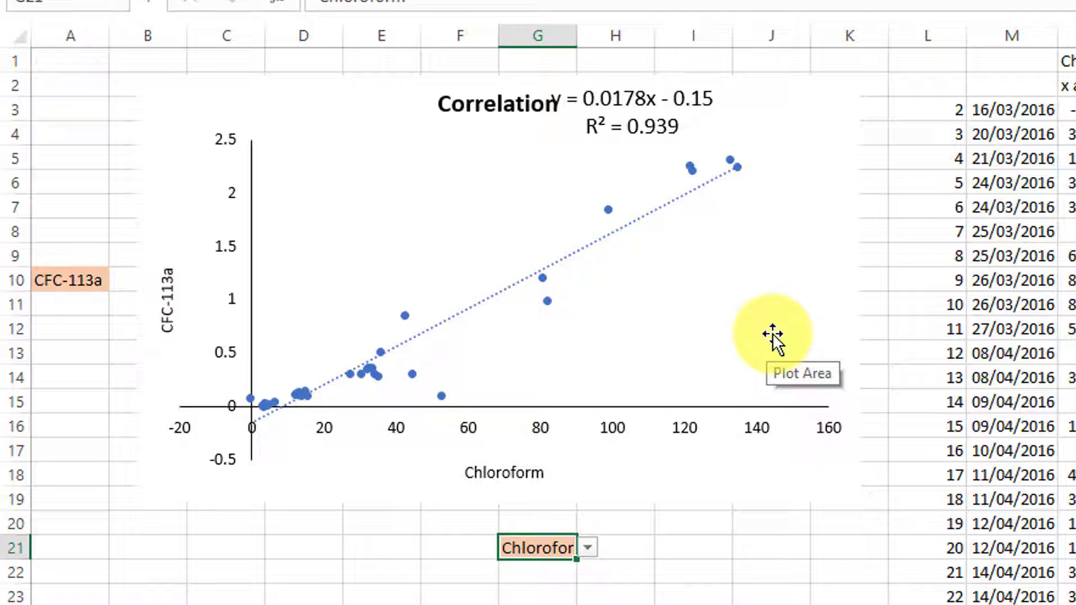
left_click(588, 549)
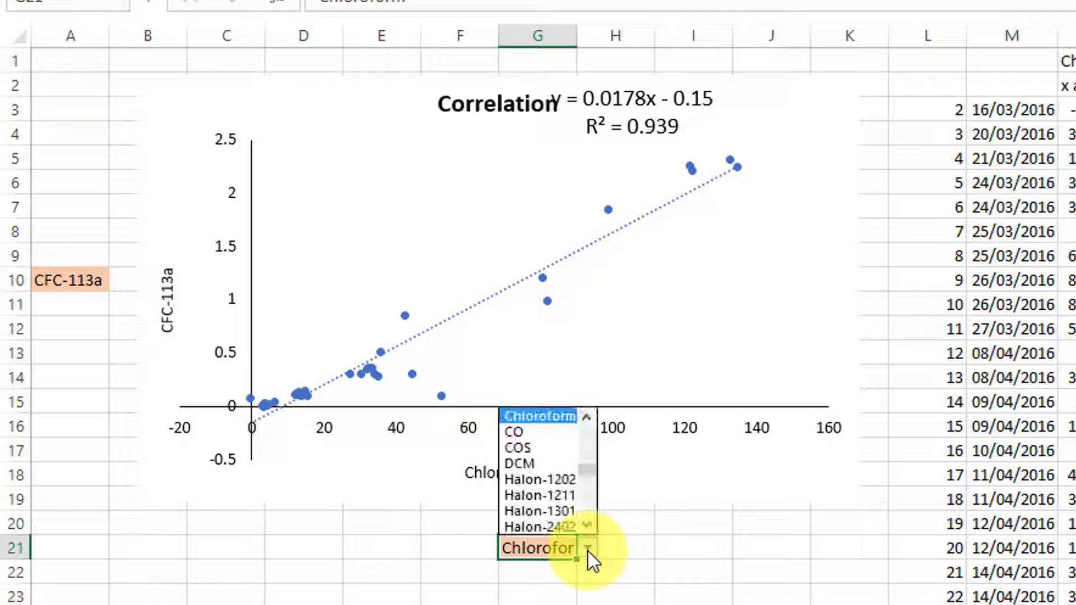
left_click(559, 511)
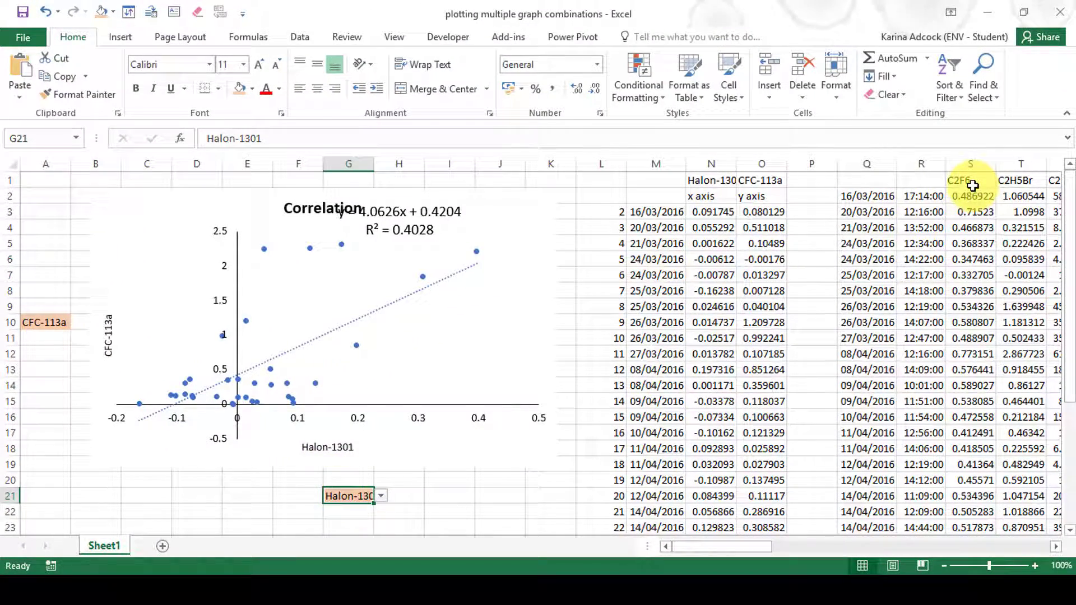
left_click(971, 181)
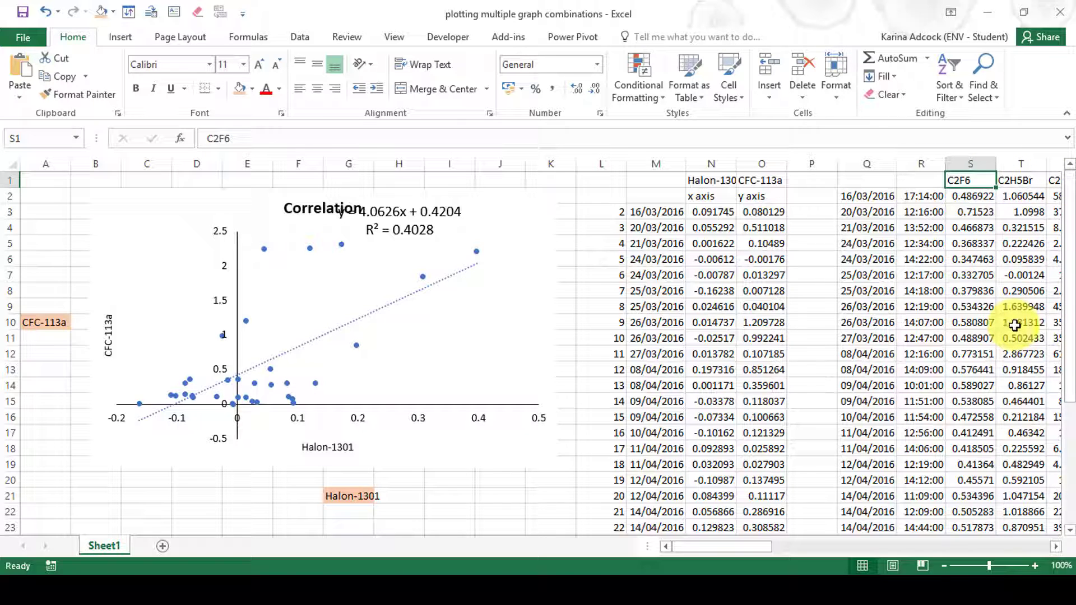
Step: Set the y-axis gas in A10 to CFC-12
mouse_move(223, 339)
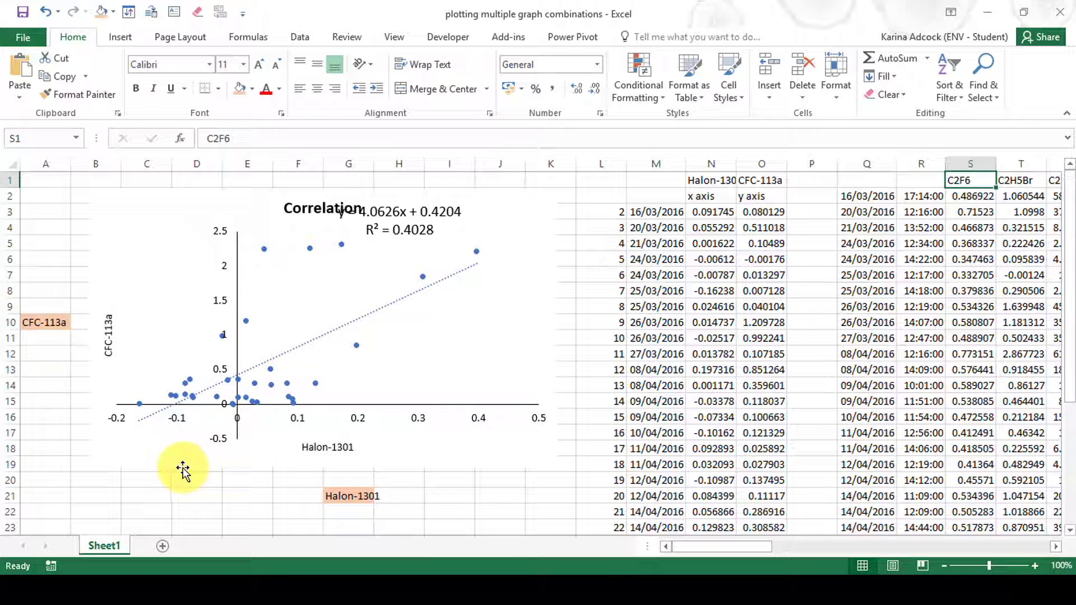
left_click(39, 322)
left_click(78, 322)
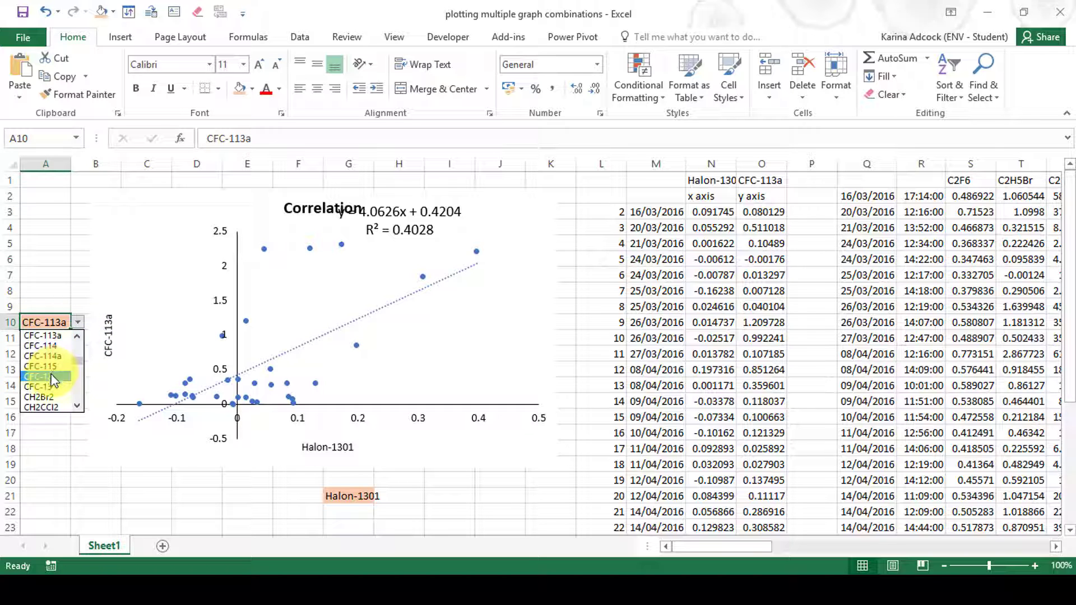
left_click(52, 375)
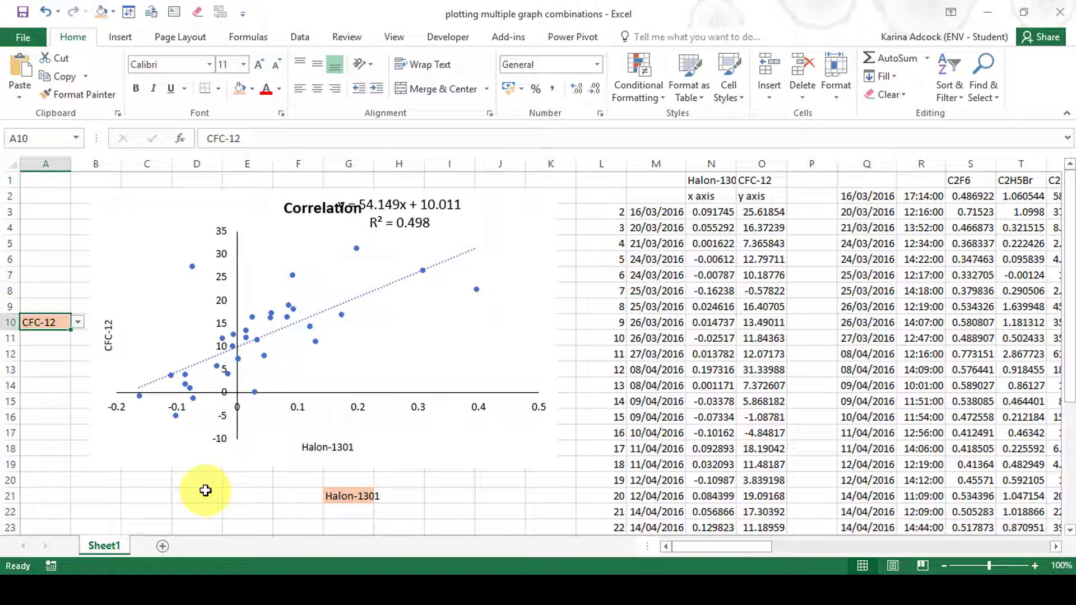
left_click(188, 495)
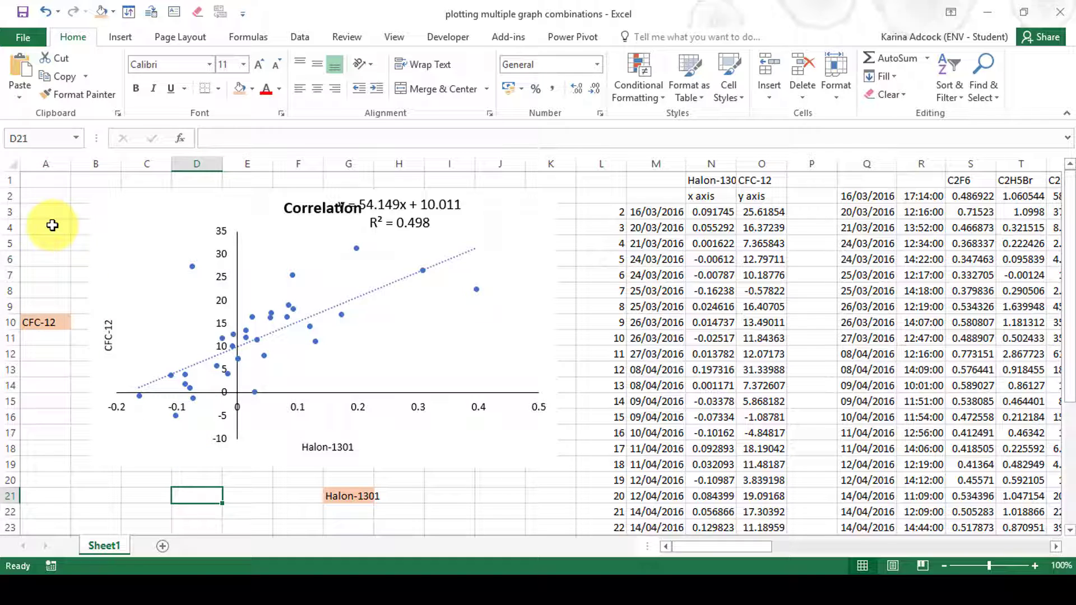
left_click(52, 225)
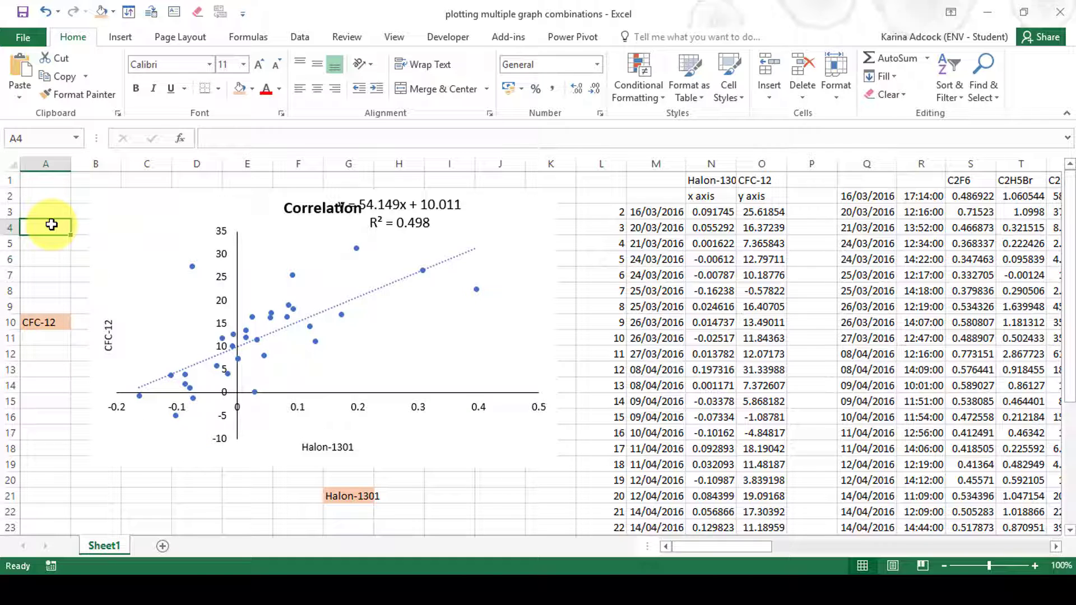
Step: Set A4's Data Validation to allow a List and browse for its source range
left_click(299, 37)
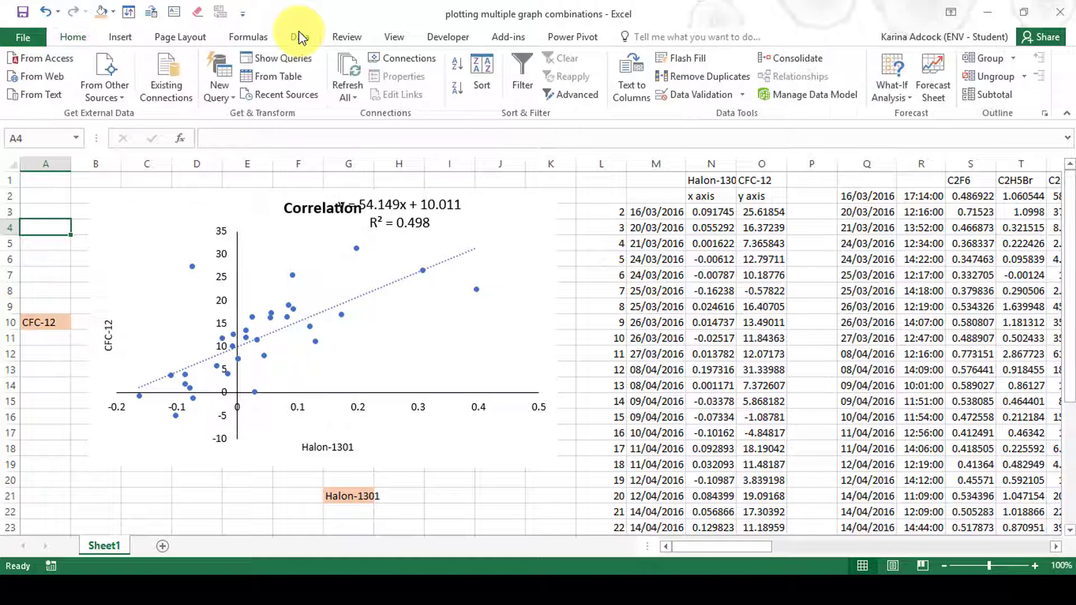
left_click(681, 94)
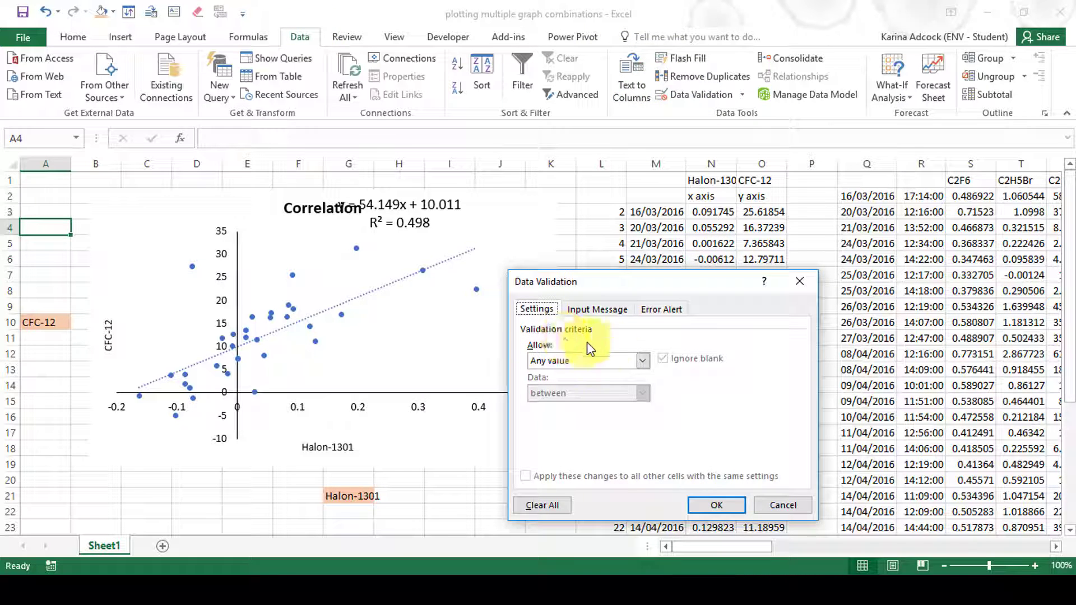
left_click(642, 360)
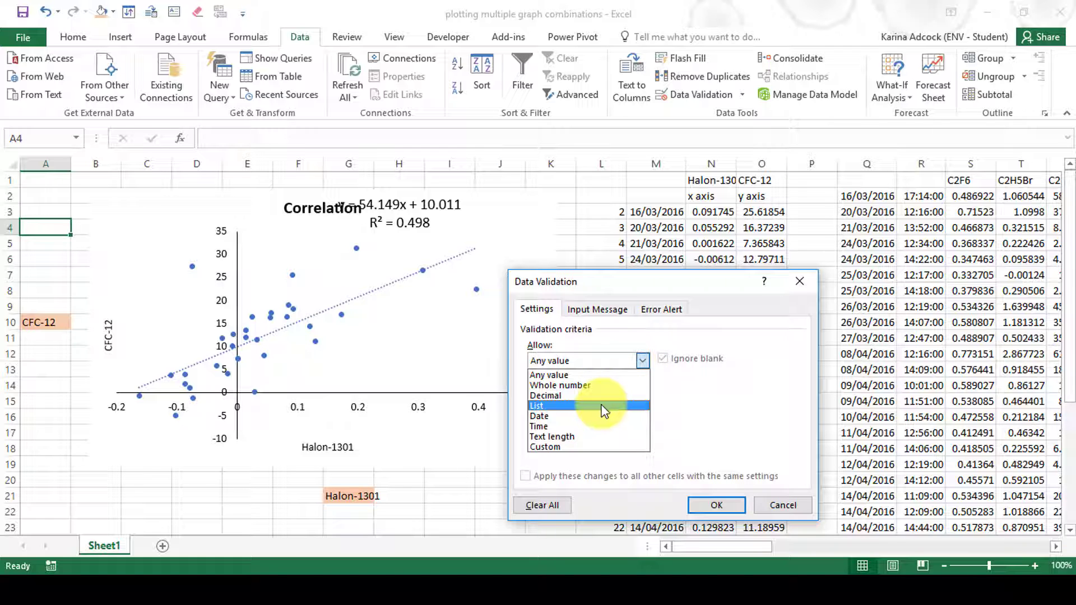
left_click(603, 406)
left_click(734, 425)
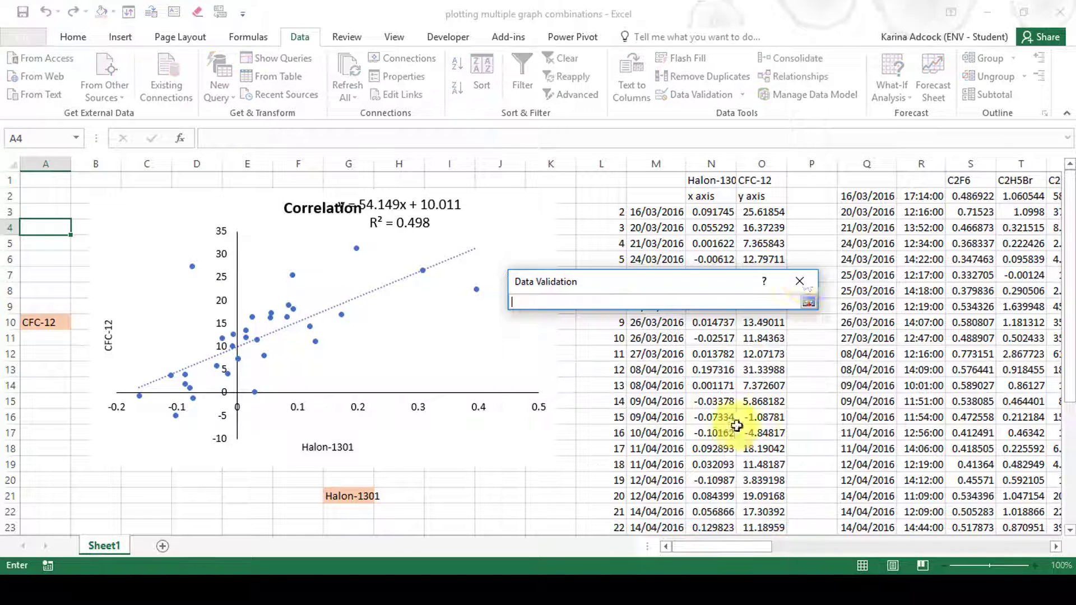
left_click(798, 283)
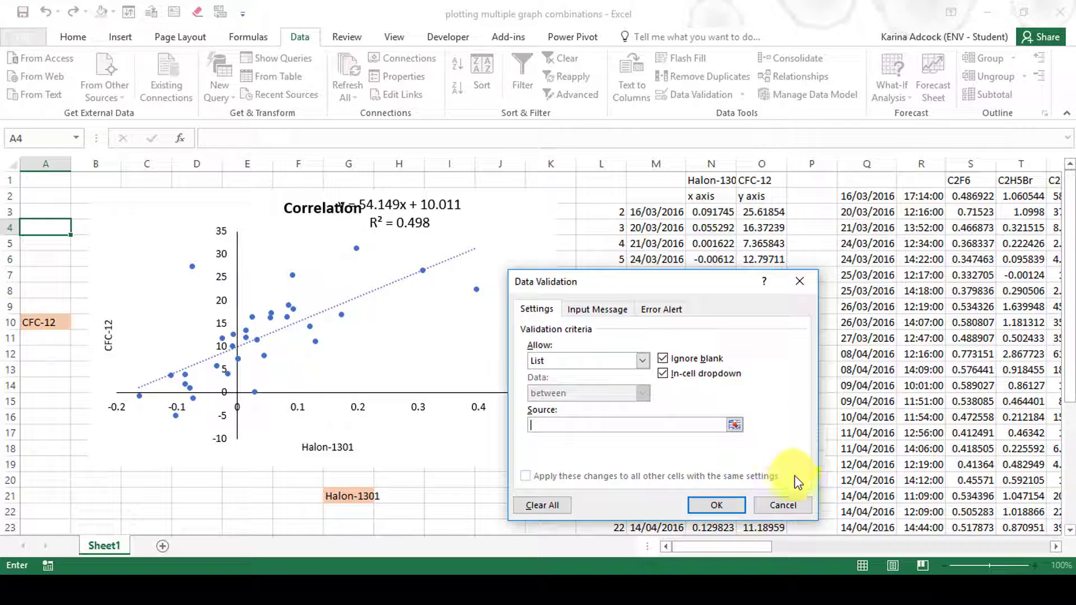